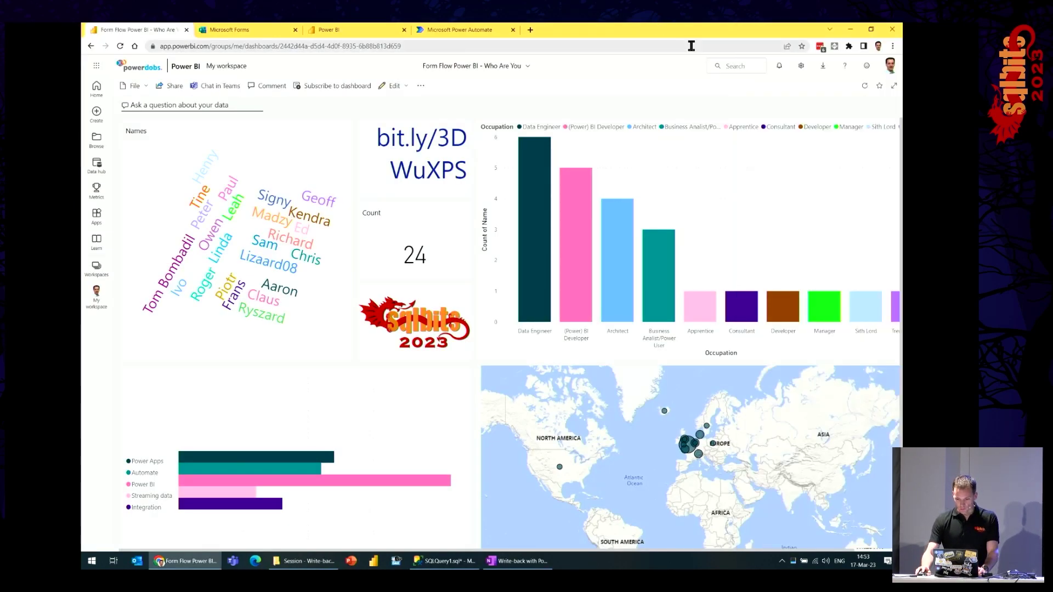
# Bring up the Who Are You dashboard until its count tile refreshes to 25 responses
pyautogui.doubleClick(694, 25)
pyautogui.doubleClick(694, 25)
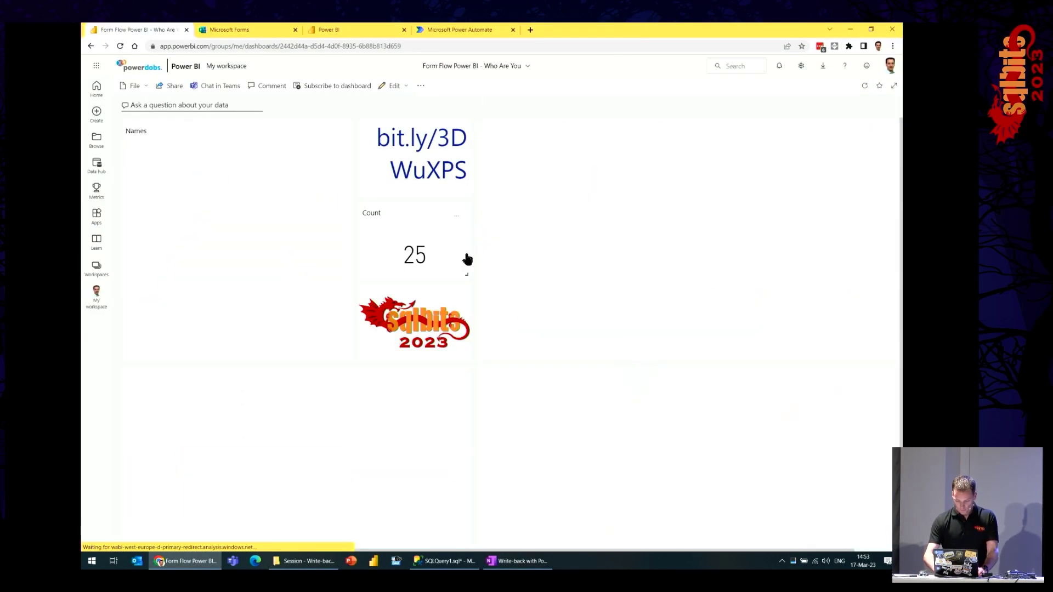
# View the dashboard full screen, then exit and switch to the Microsoft Forms tab
pyautogui.press('F11')
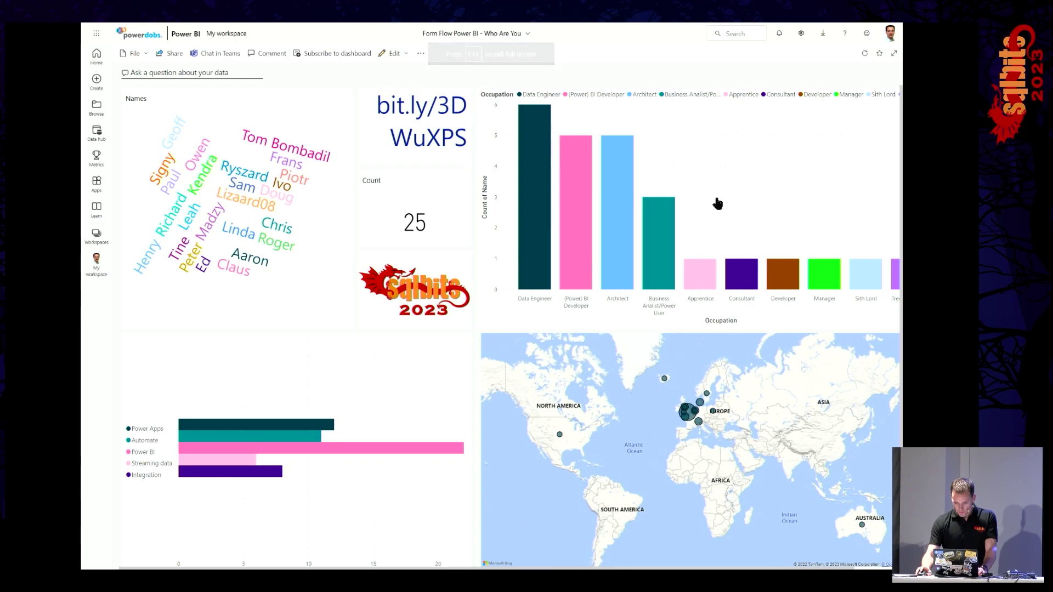
pyautogui.scroll(-1, 595, 280)
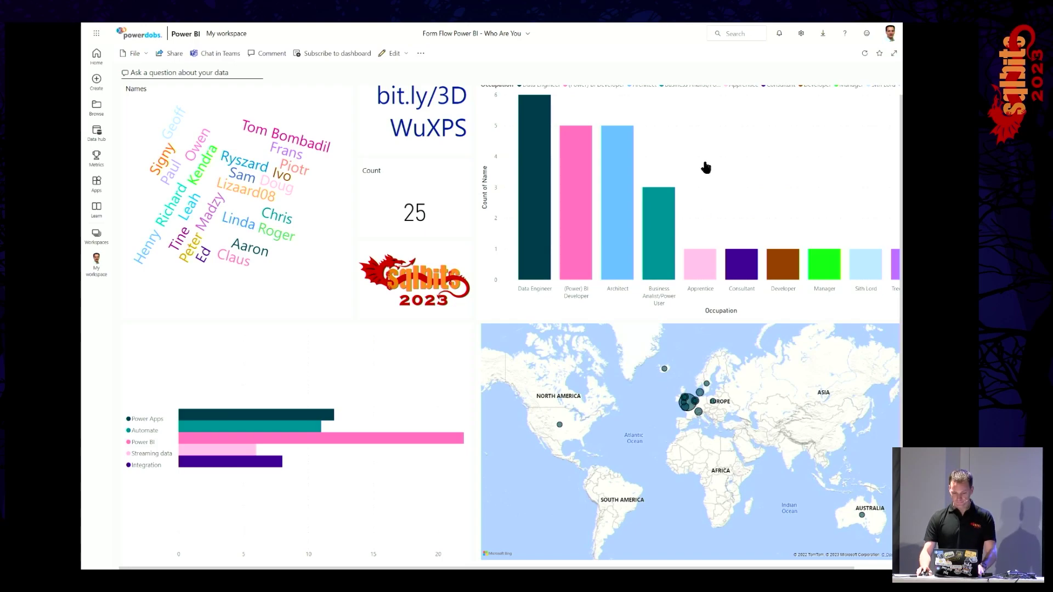
pyautogui.press('F11')
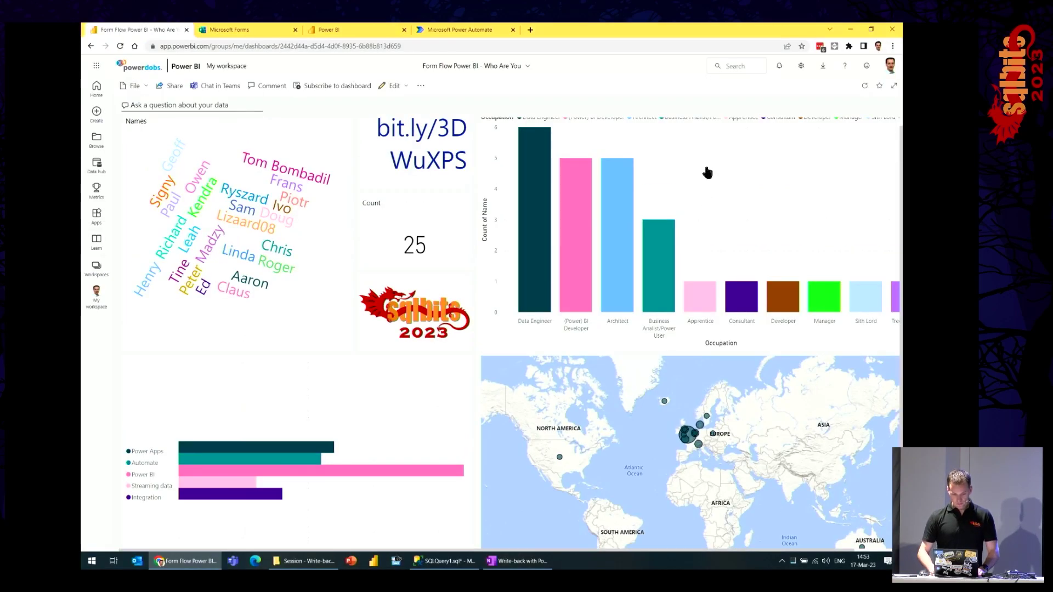
pyautogui.hotkey('ctrl', 'Tab')
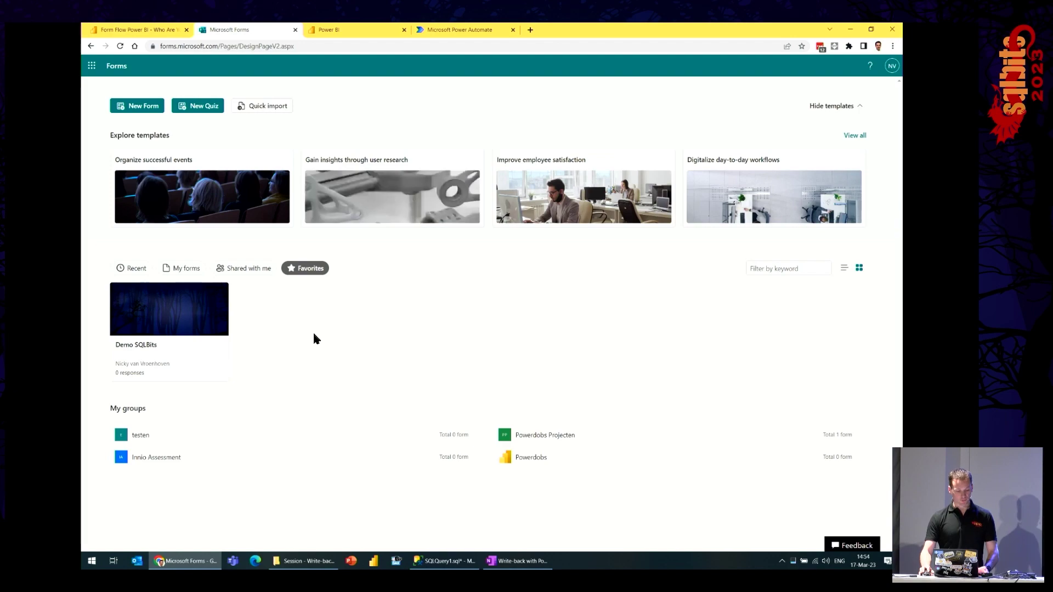
# In the Demo SQLBits form, retitle question 3 to 'This is how awesome this conference is:'
pyautogui.click(177, 317)
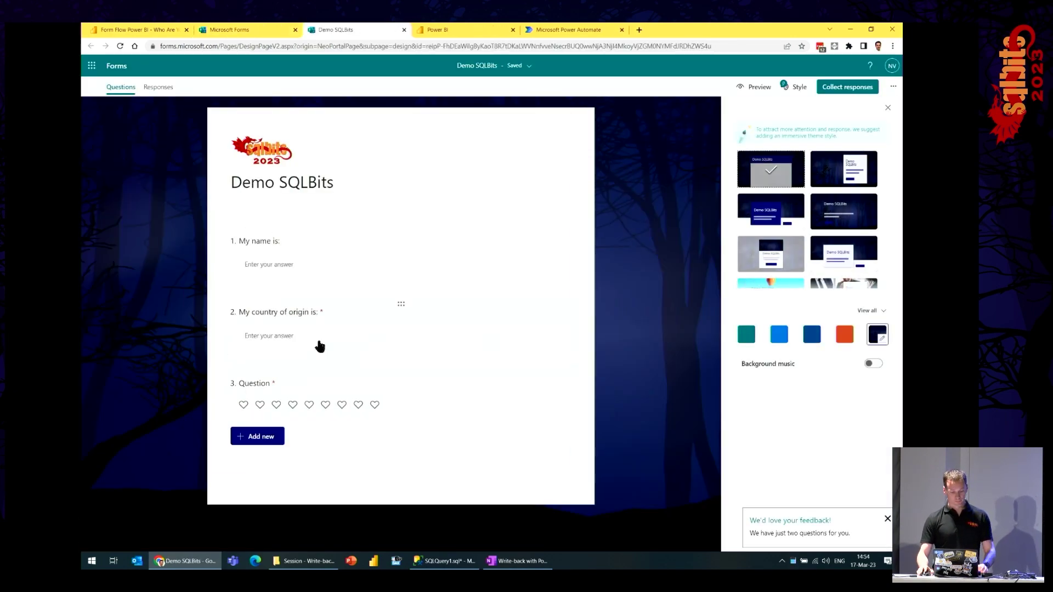
pyautogui.click(268, 387)
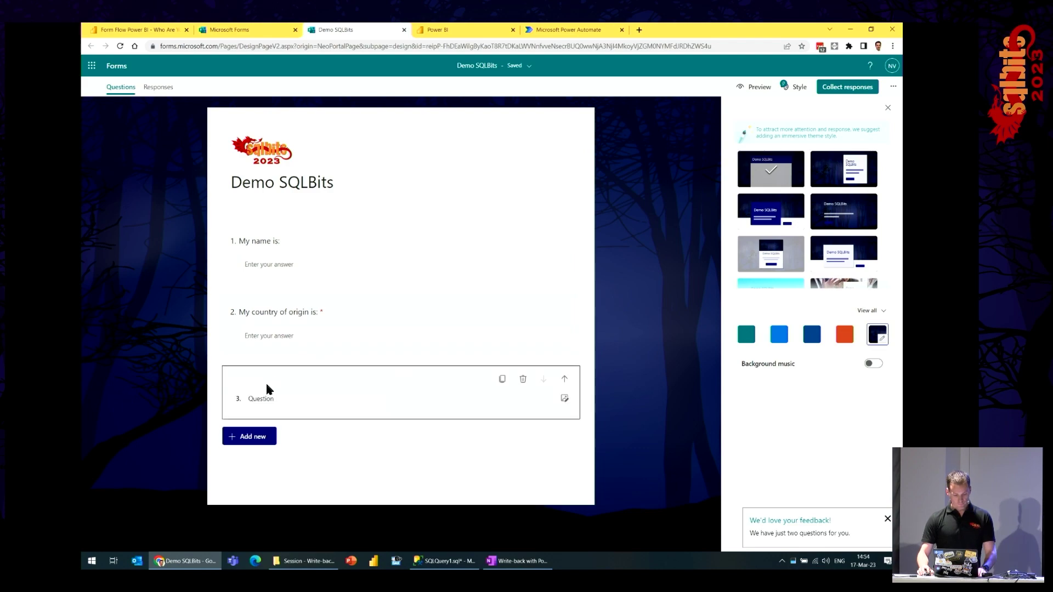
pyautogui.doubleClick(269, 400)
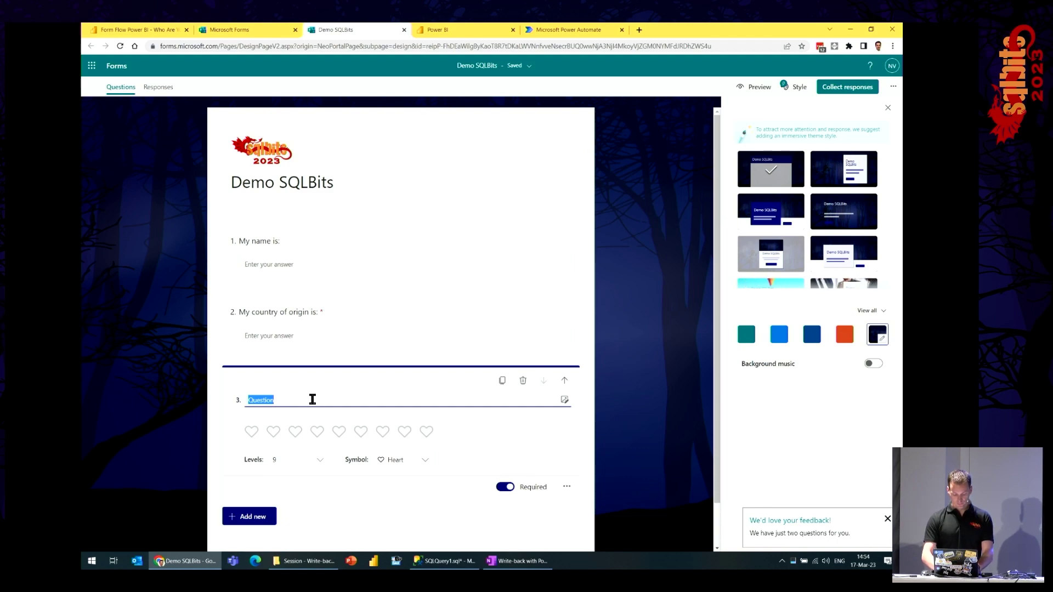
pyautogui.write('This is')
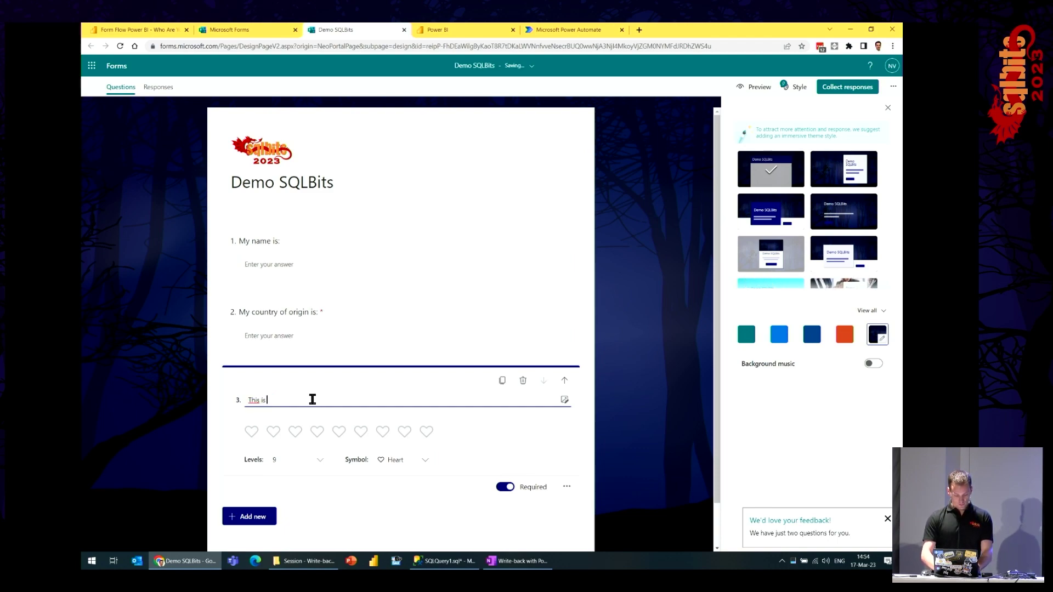
pyautogui.write(' how awesome')
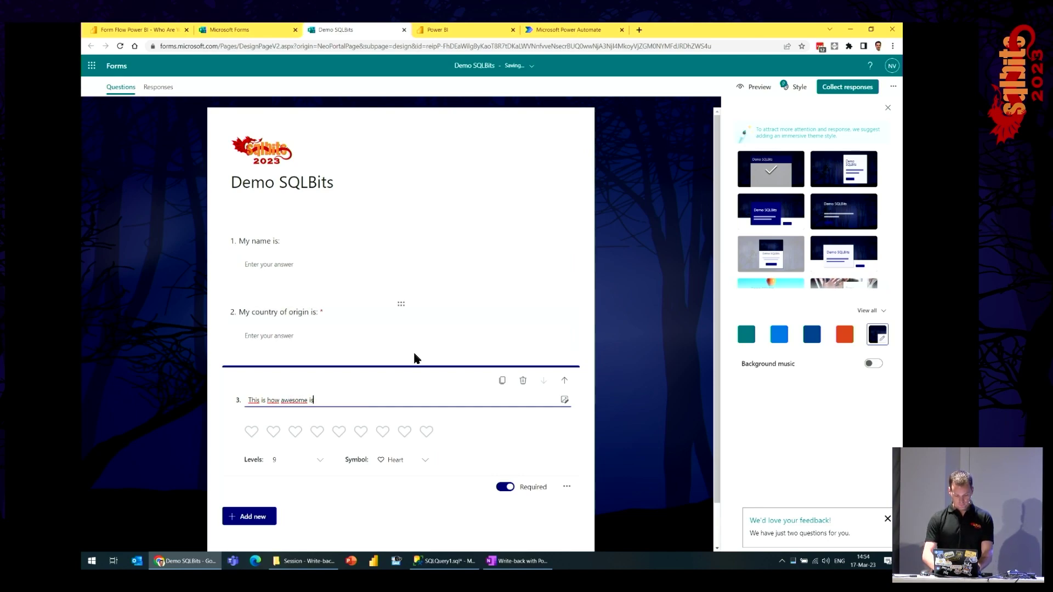
pyautogui.write(' this conferenc')
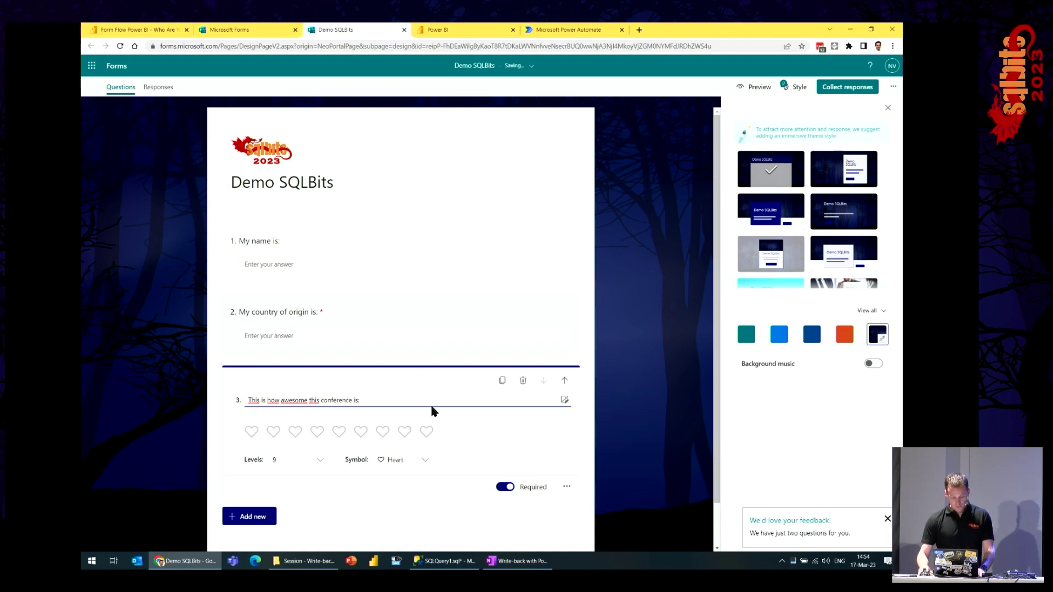
pyautogui.write('e is:')
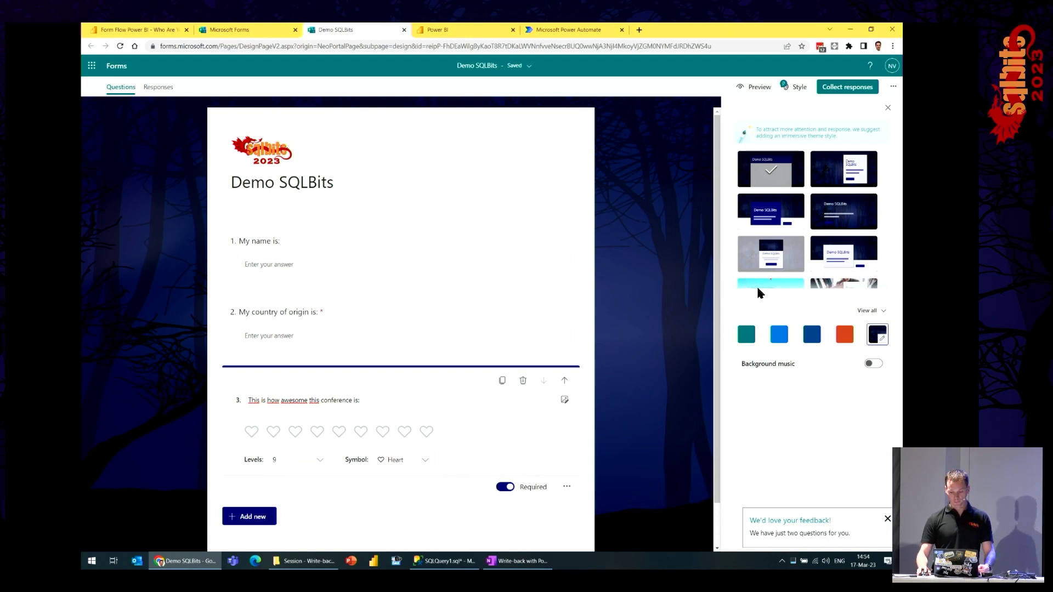
pyautogui.click(630, 319)
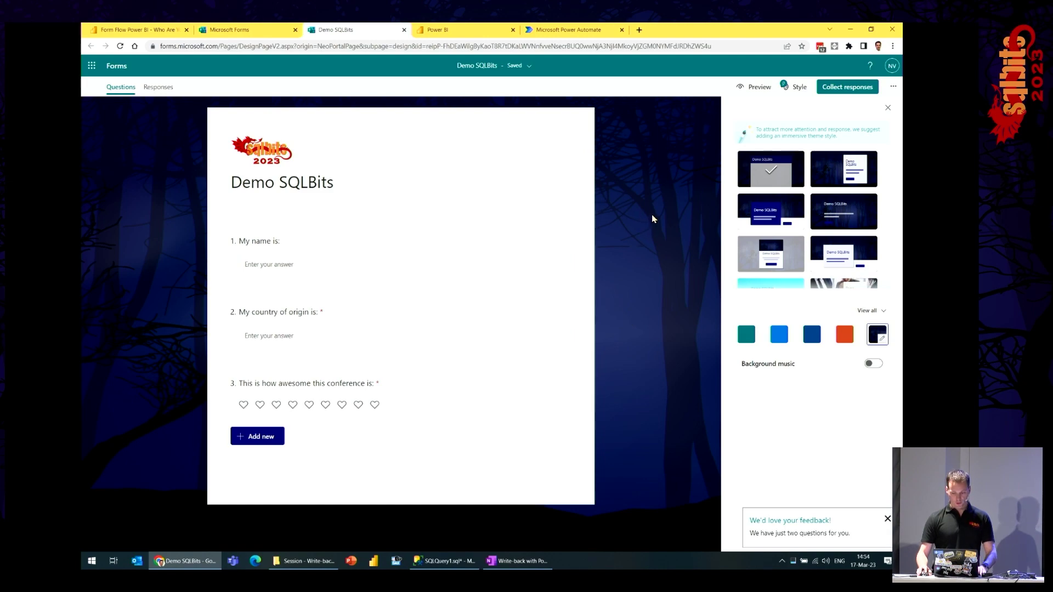
pyautogui.click(845, 88)
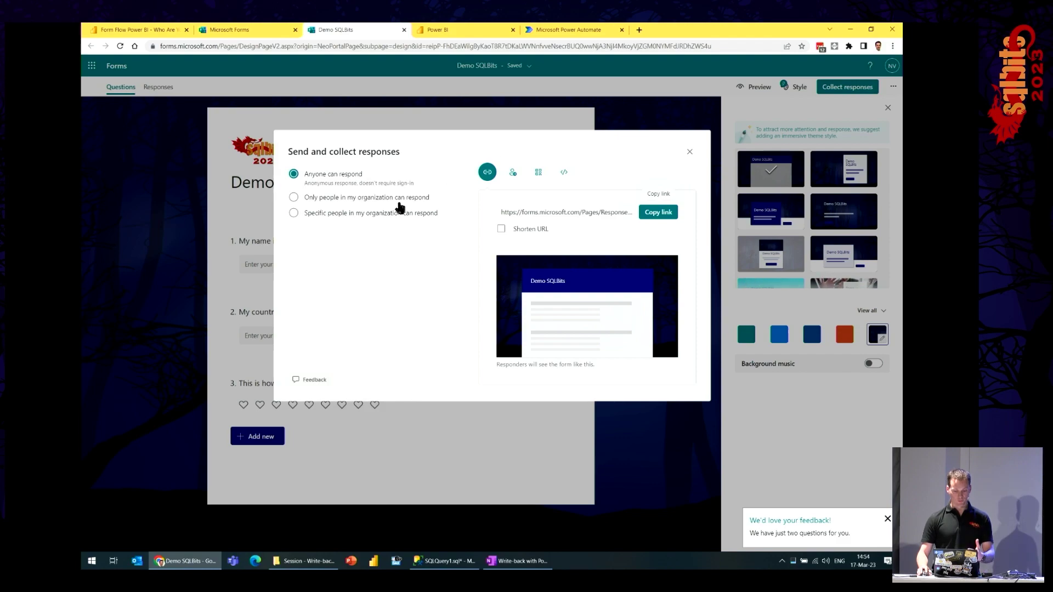
pyautogui.click(538, 171)
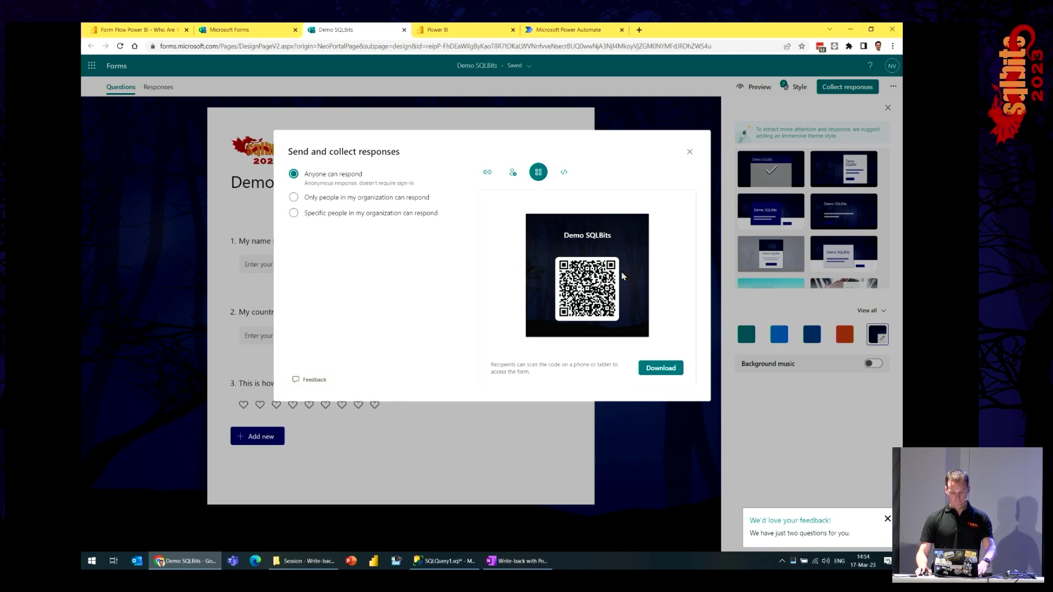
pyautogui.click(608, 119)
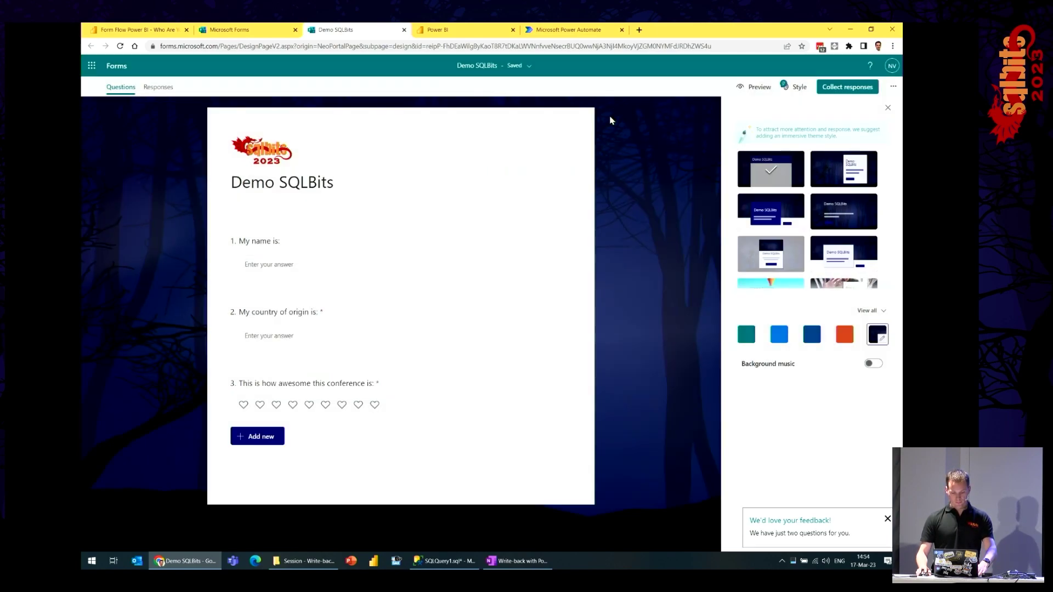
# In My workspace, start a new streaming dataset with API as its source
pyautogui.click(470, 29)
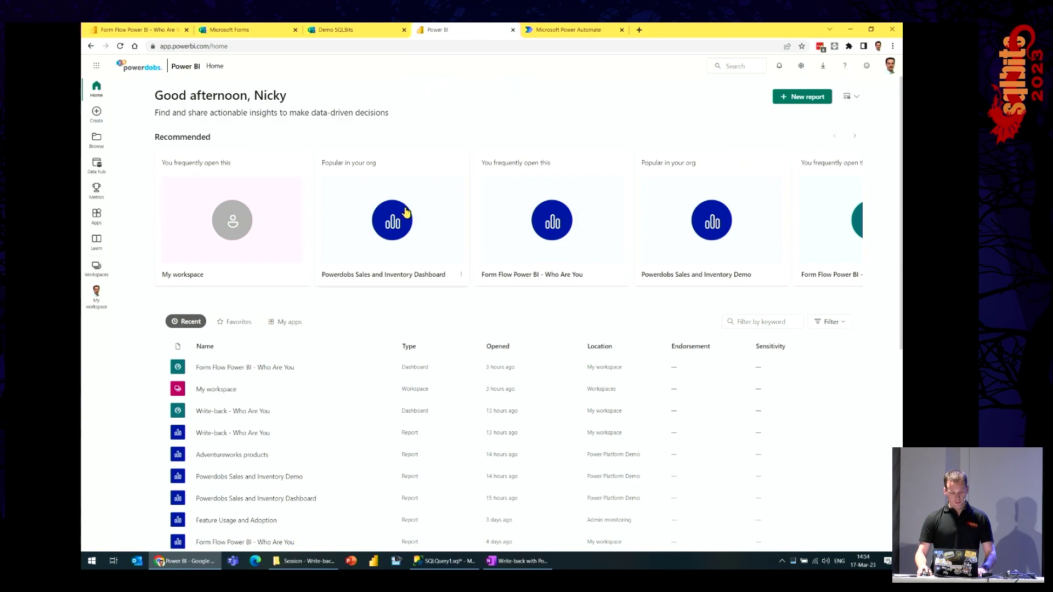
pyautogui.click(96, 303)
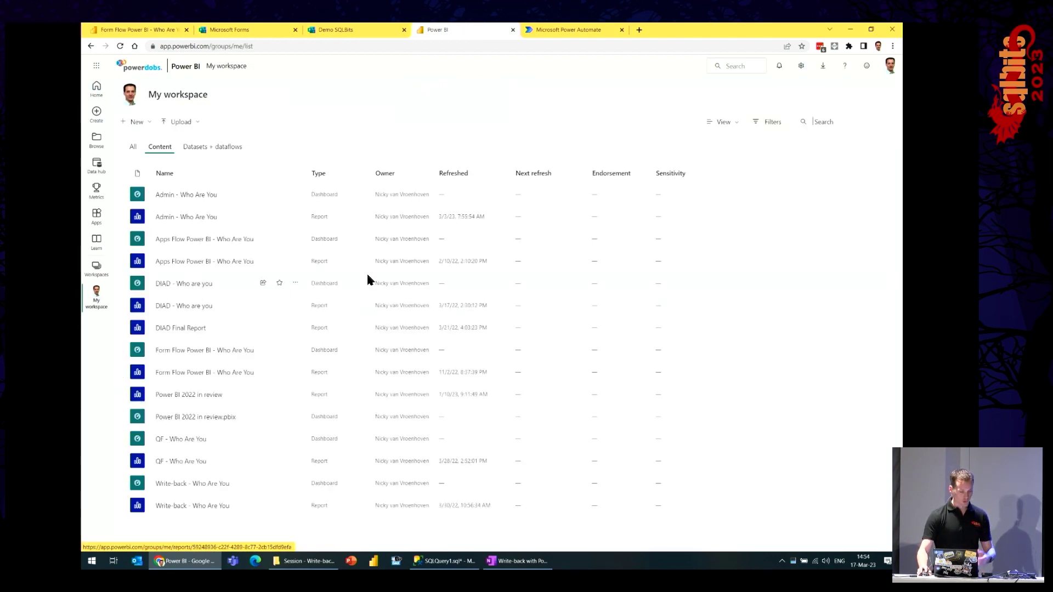
pyautogui.click(144, 123)
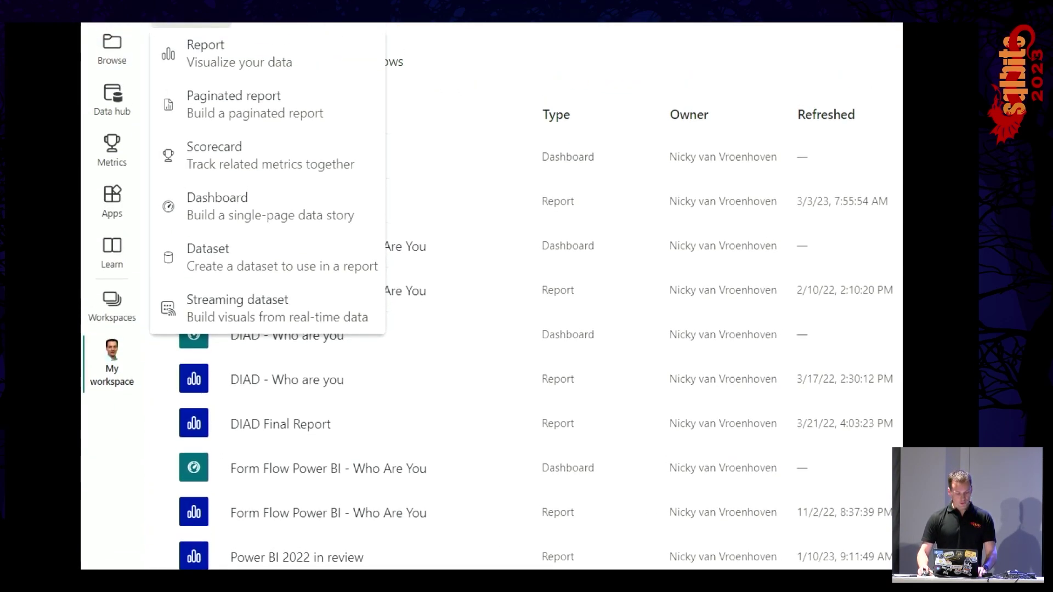
pyautogui.moveTo(142, 283); pyautogui.dragTo(359, 345)
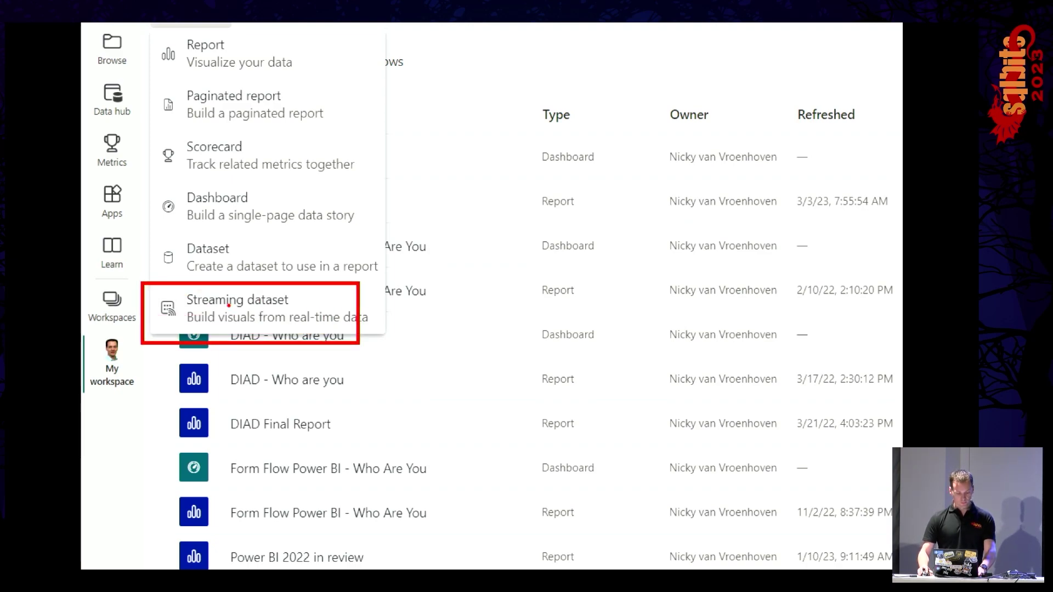
pyautogui.click(236, 302)
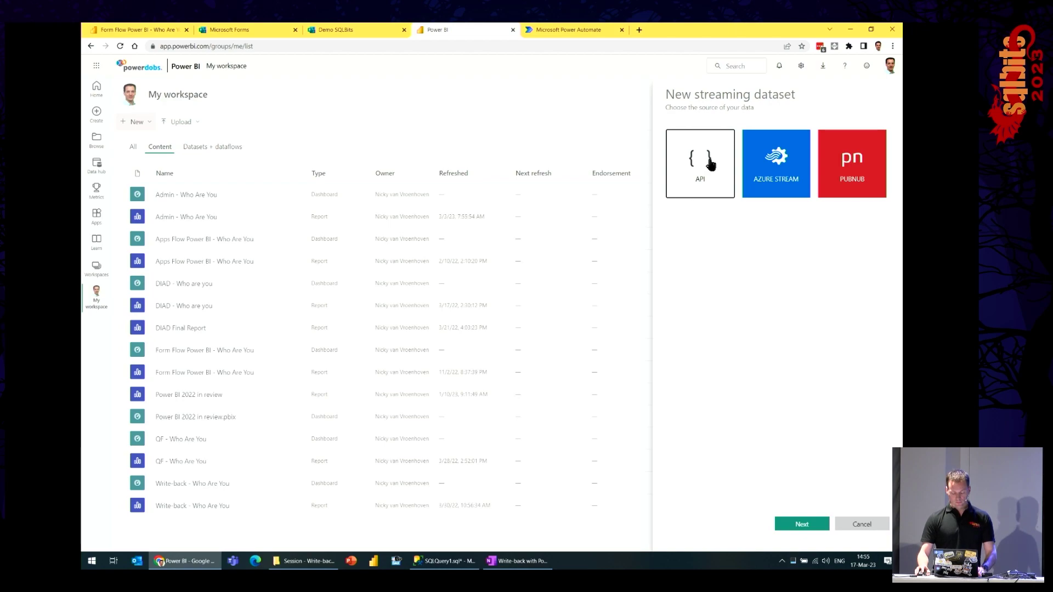
pyautogui.click(810, 527)
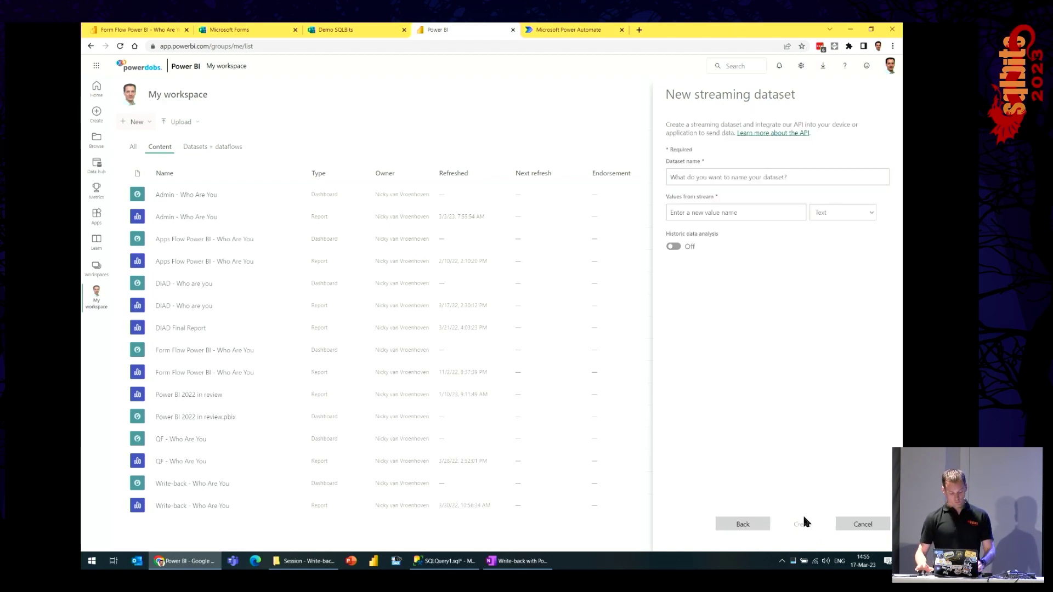
# Name the streaming dataset 'Demo SQLBits' and check the available value types
pyautogui.click(699, 178)
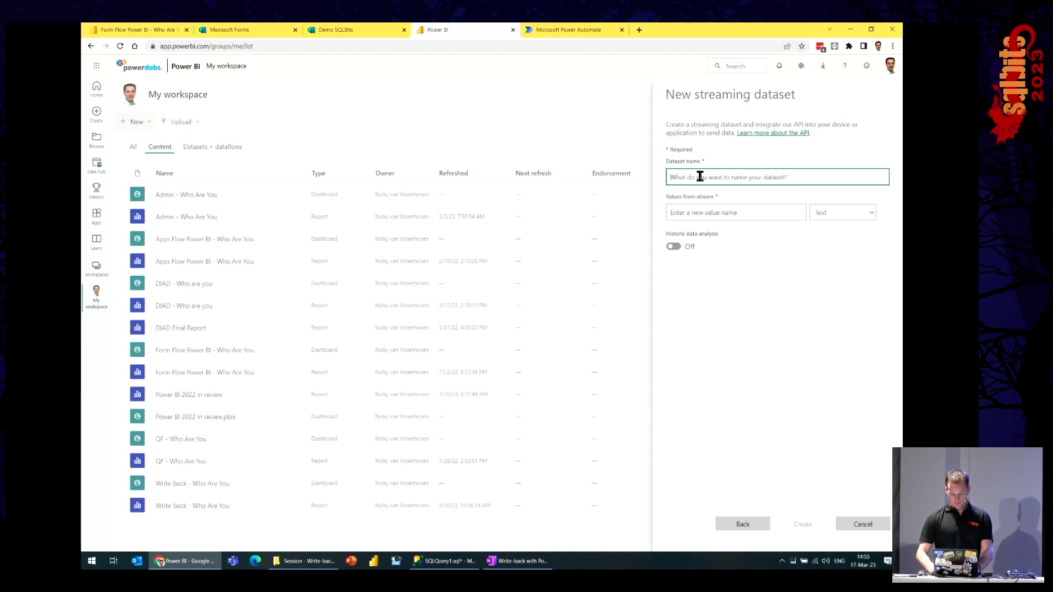
pyautogui.write('De')
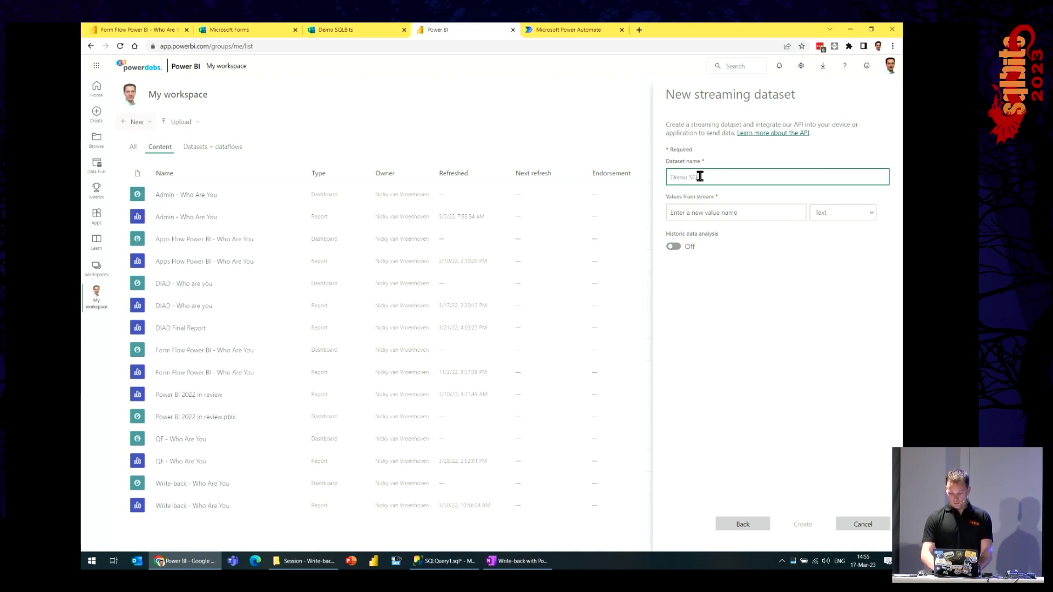
pyautogui.write('mo SQ')
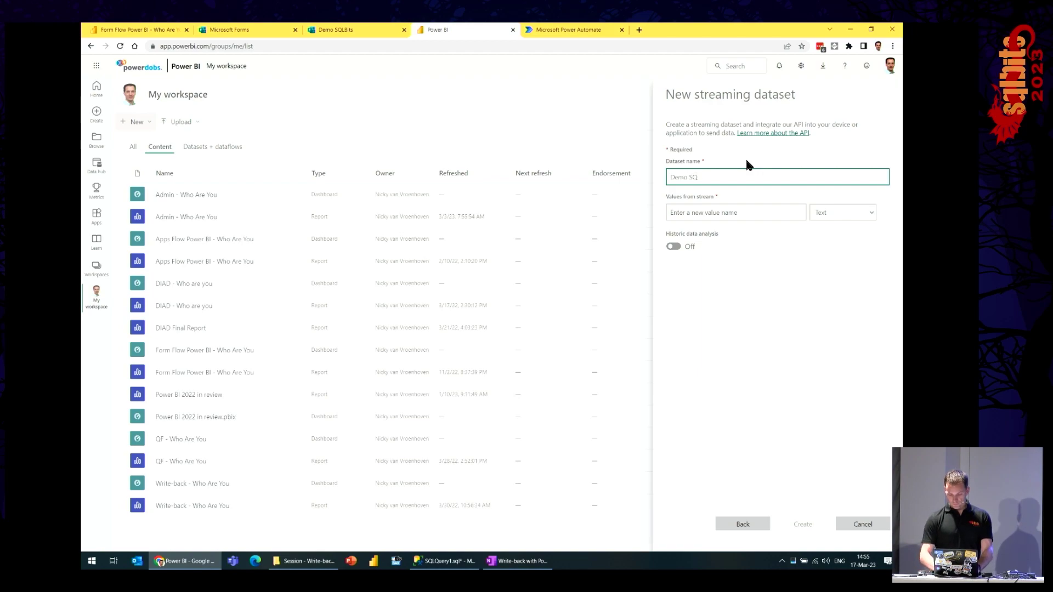
pyautogui.write('LBits')
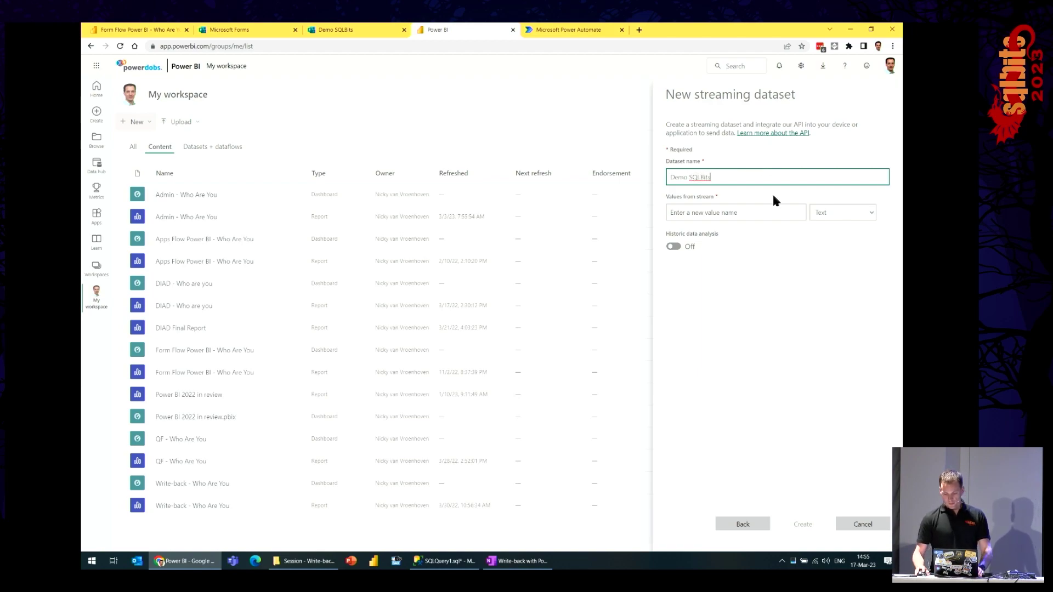
pyautogui.click(778, 213)
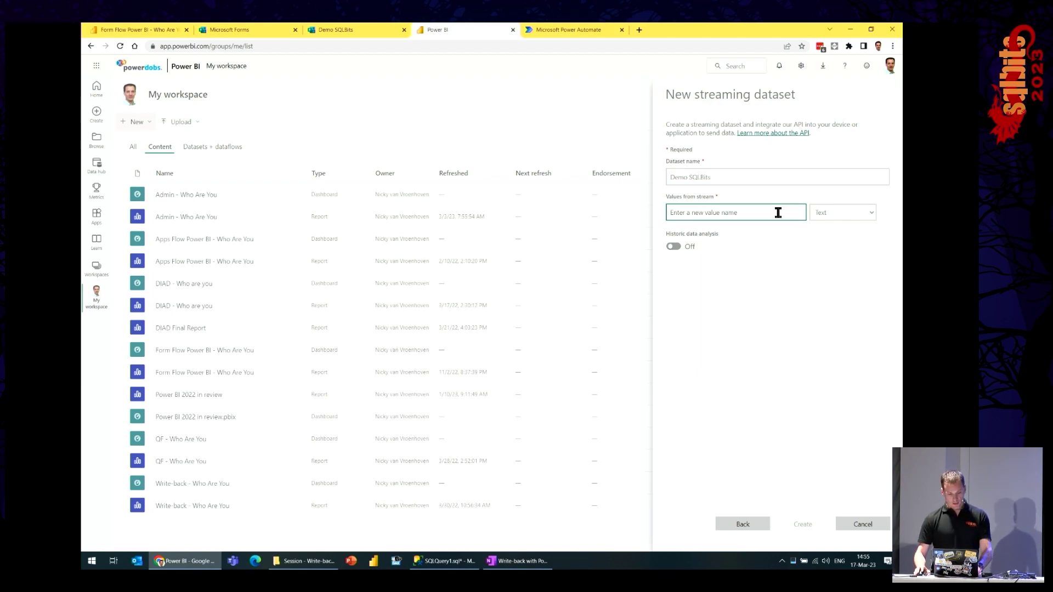
pyautogui.hotkey('ctrl', 'shift', 'Tab')
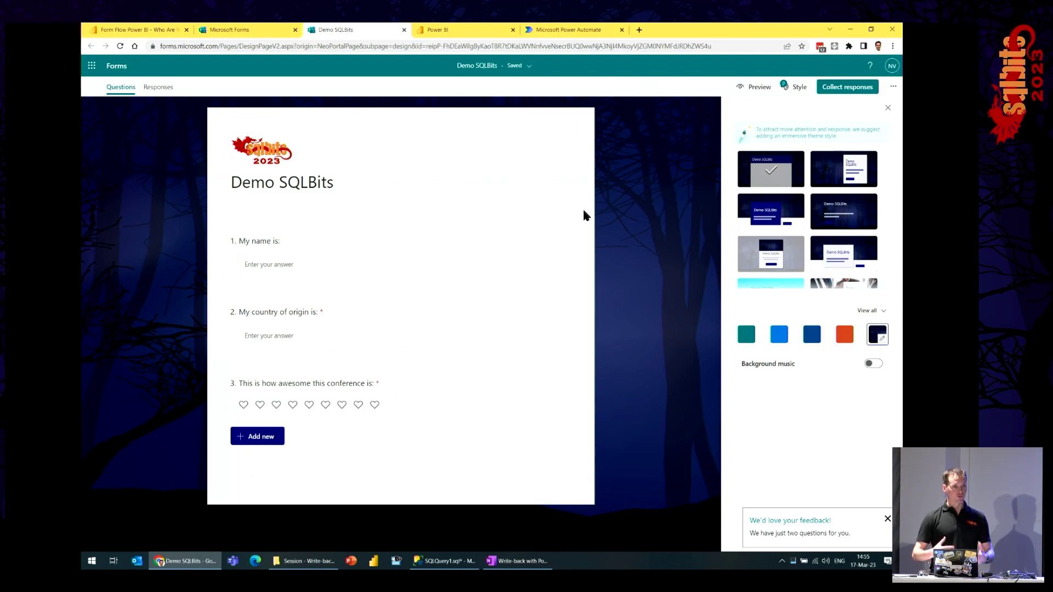
pyautogui.hotkey('ctrl', 'Tab')
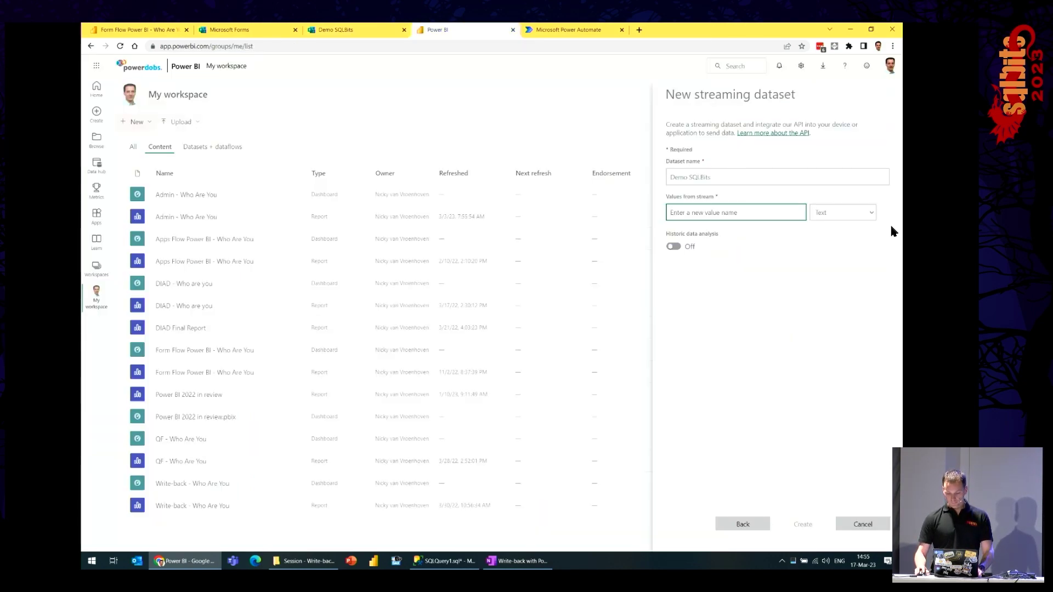
pyautogui.click(852, 213)
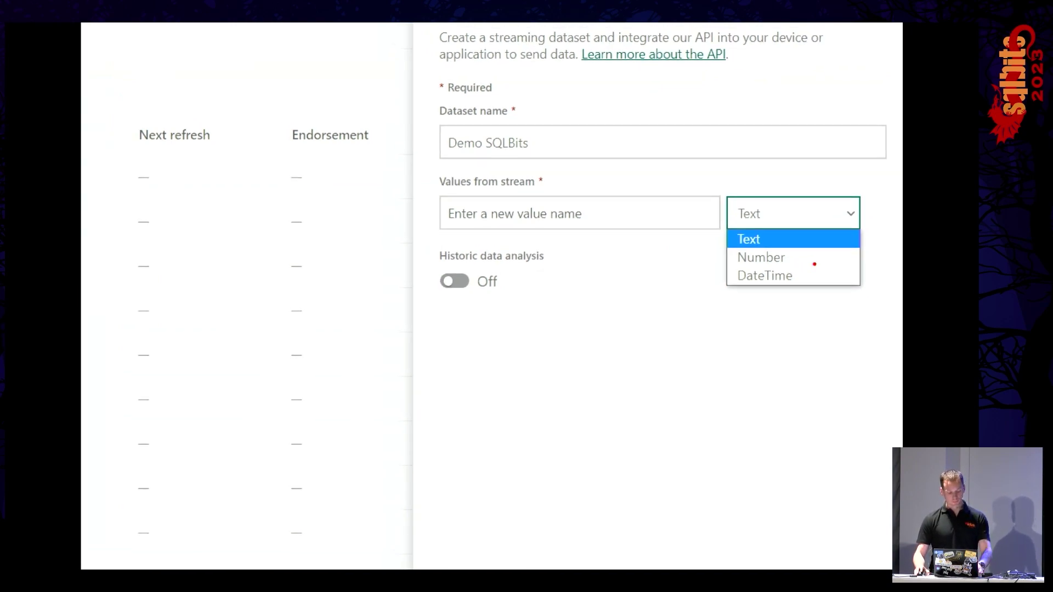
pyautogui.click(542, 198)
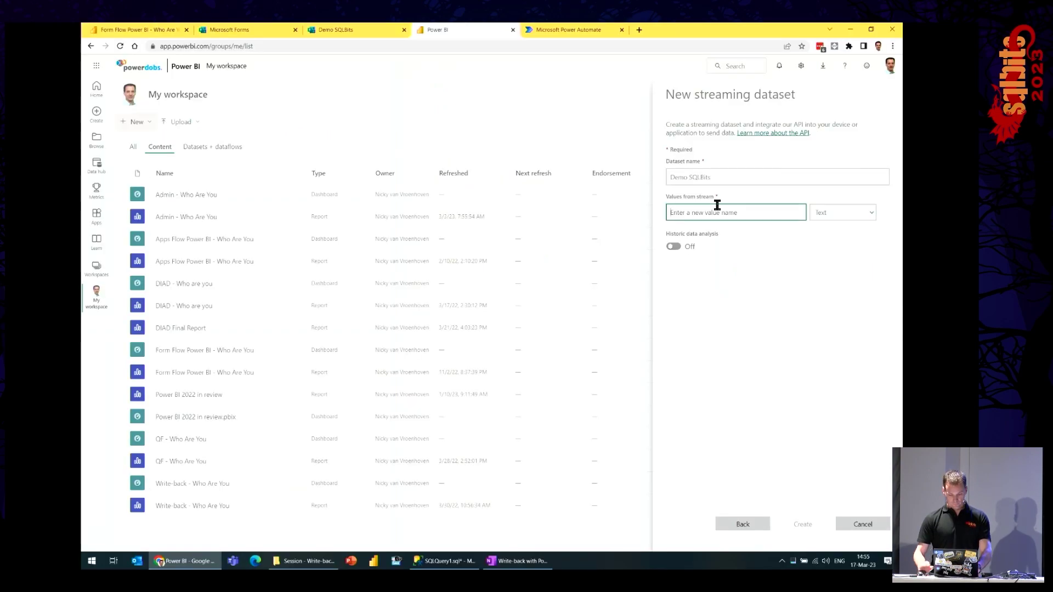
# Add stream values Name and Country as Text, and Rating as Number
pyautogui.write('Name')
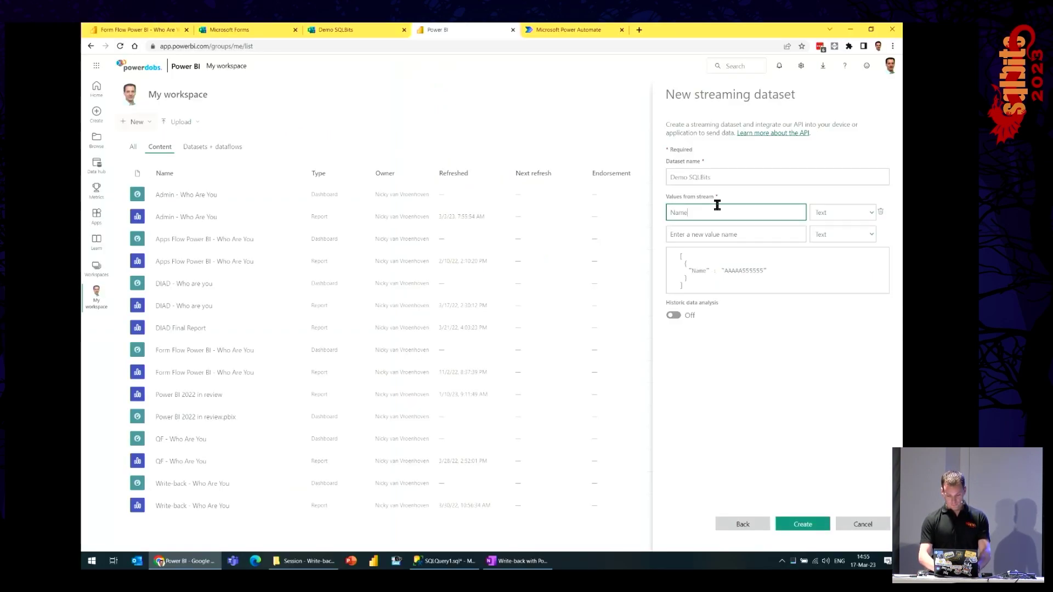
pyautogui.press('Tab')
pyautogui.press('Tab')
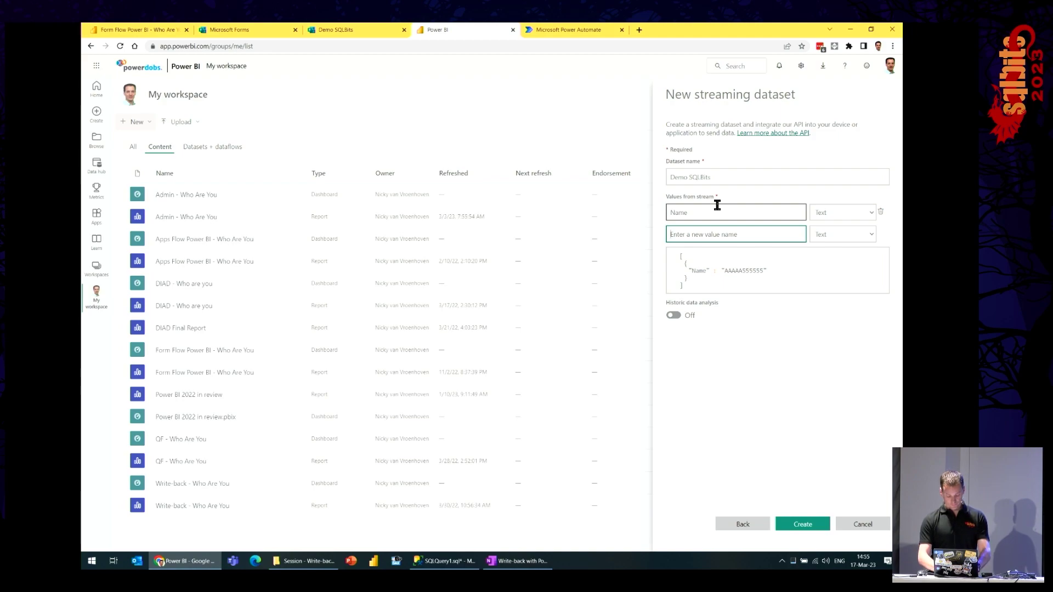
pyautogui.write('Country')
pyautogui.press('Tab')
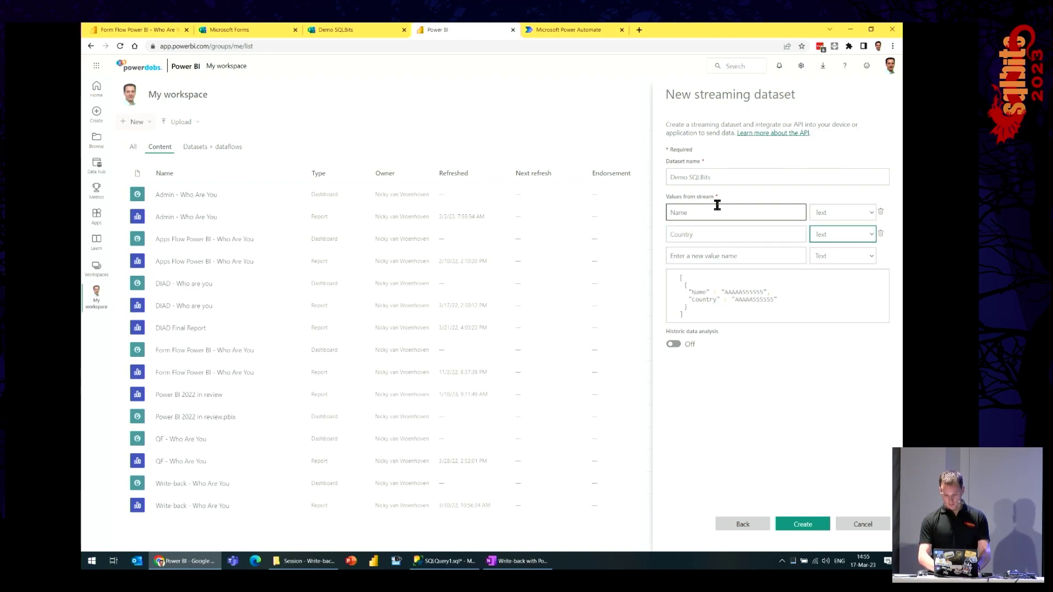
pyautogui.press('Tab')
pyautogui.press('Tab')
pyautogui.write('Rating')
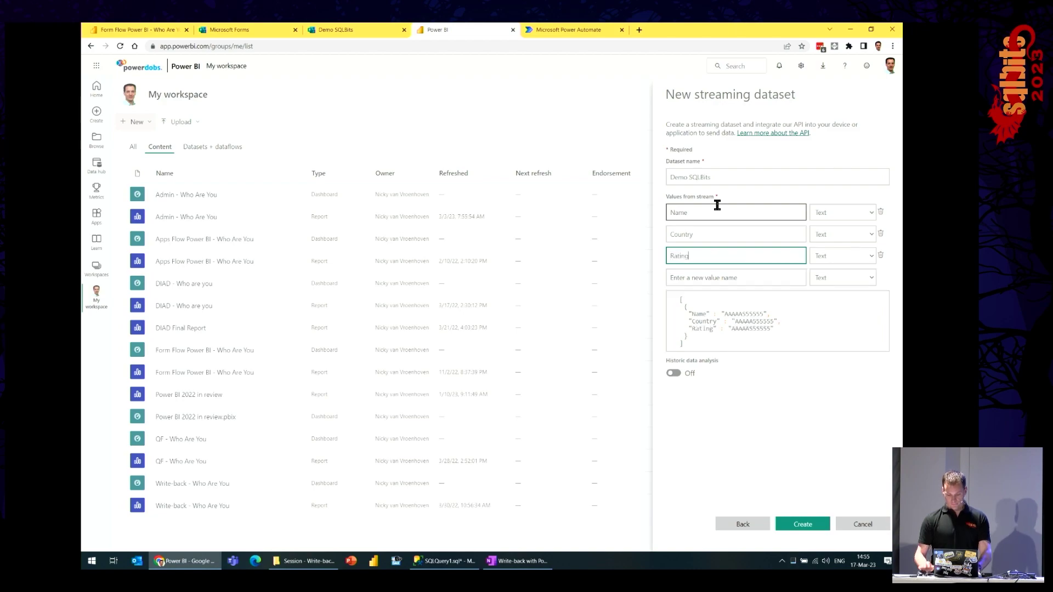
pyautogui.press('Tab')
pyautogui.press('Down')
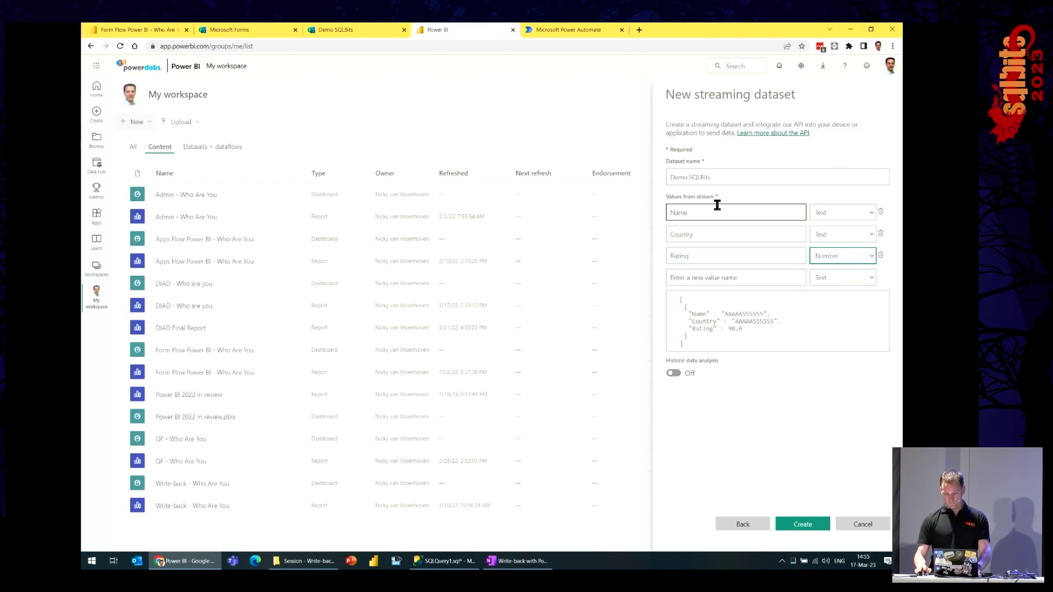
pyautogui.click(715, 379)
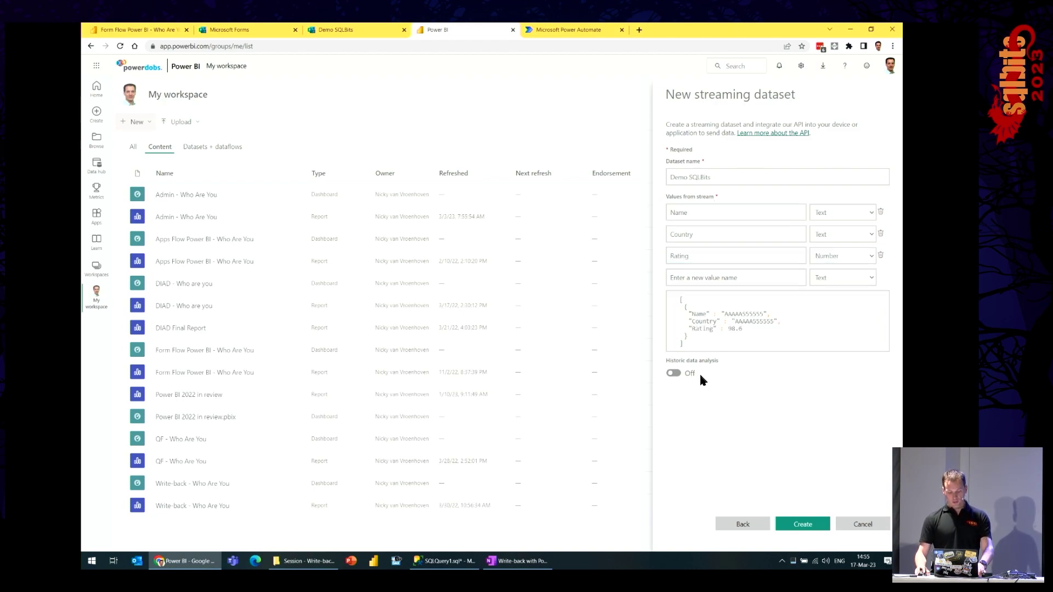
# Turn Historic data analysis on, create the dataset, and list the workspace's datasets
pyautogui.moveTo(613, 334); pyautogui.dragTo(767, 386)
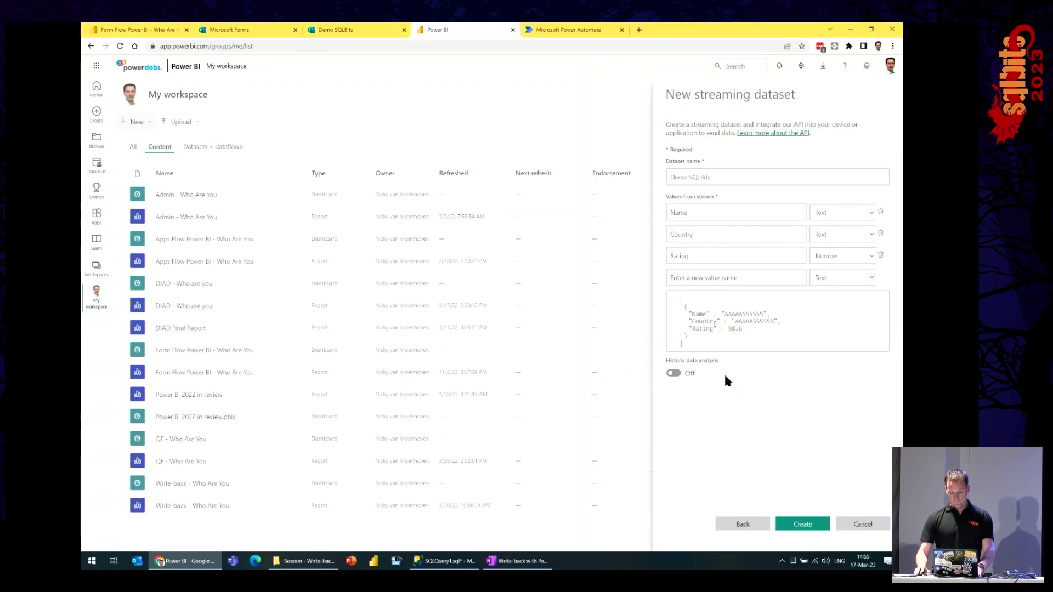
pyautogui.click(675, 374)
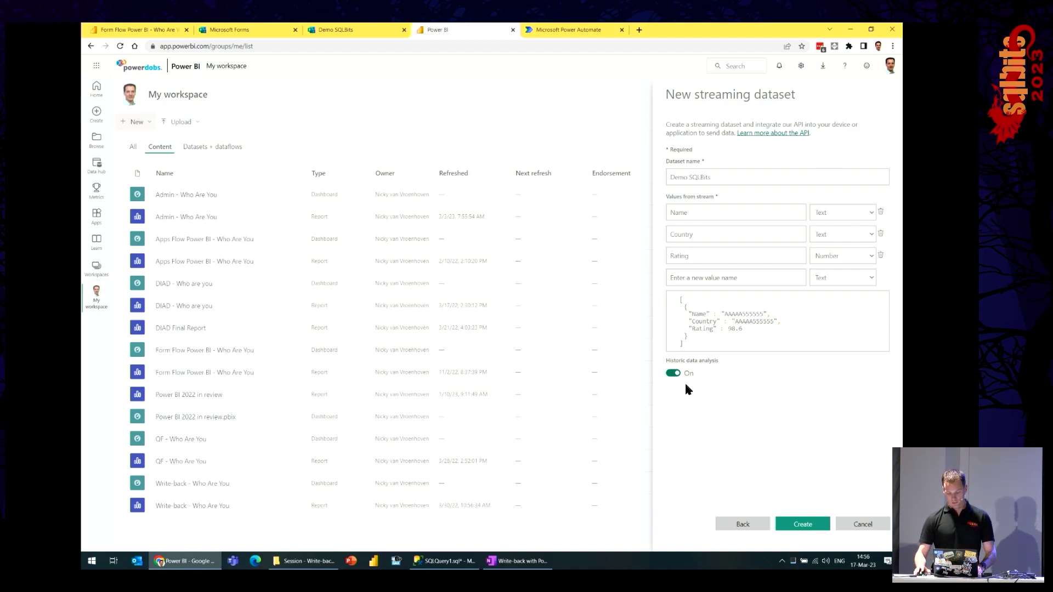
pyautogui.click(807, 527)
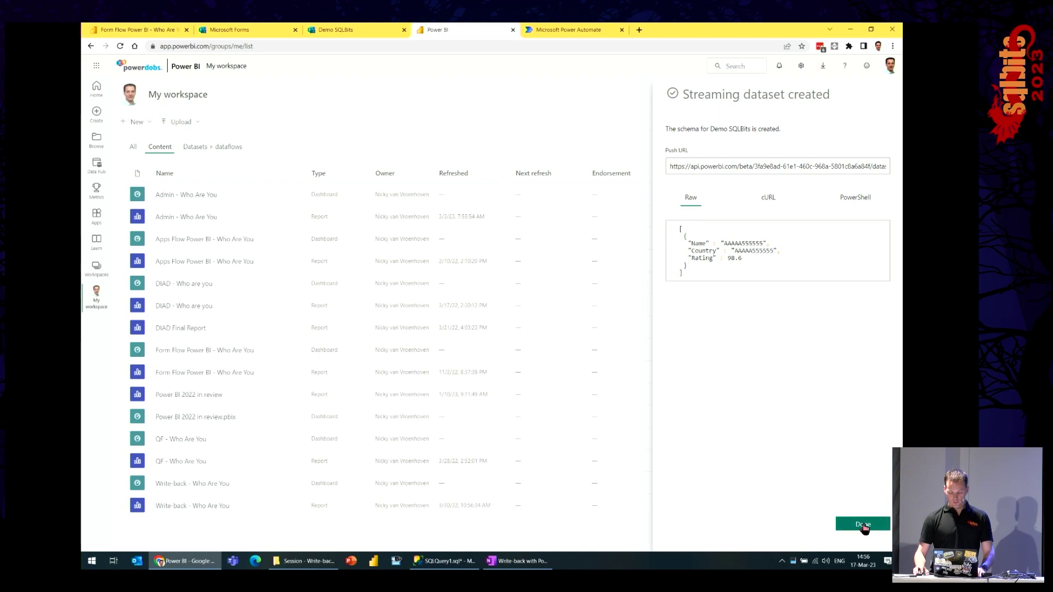
pyautogui.click(863, 526)
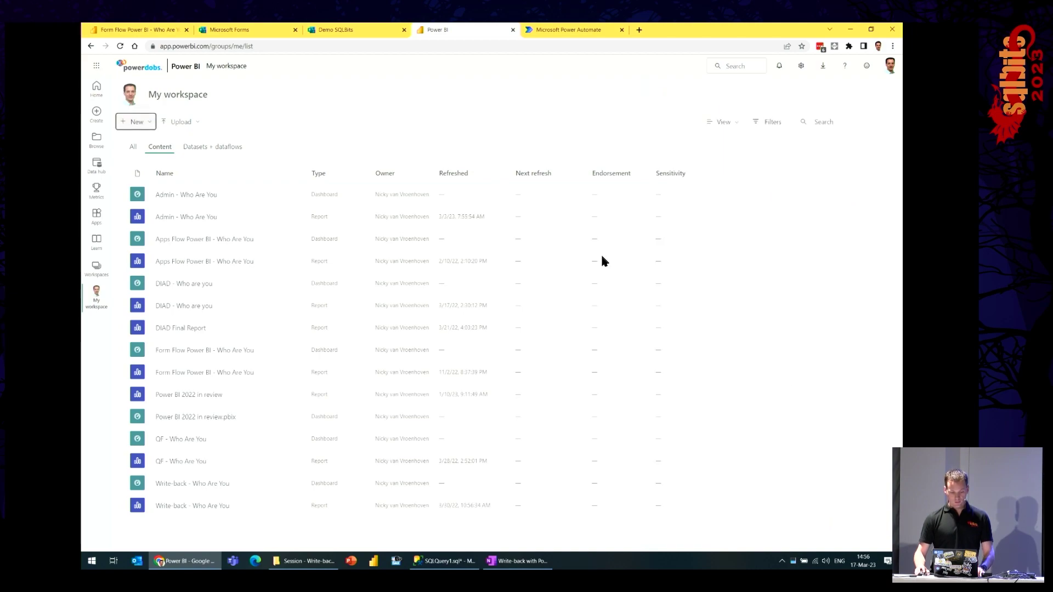
pyautogui.click(208, 149)
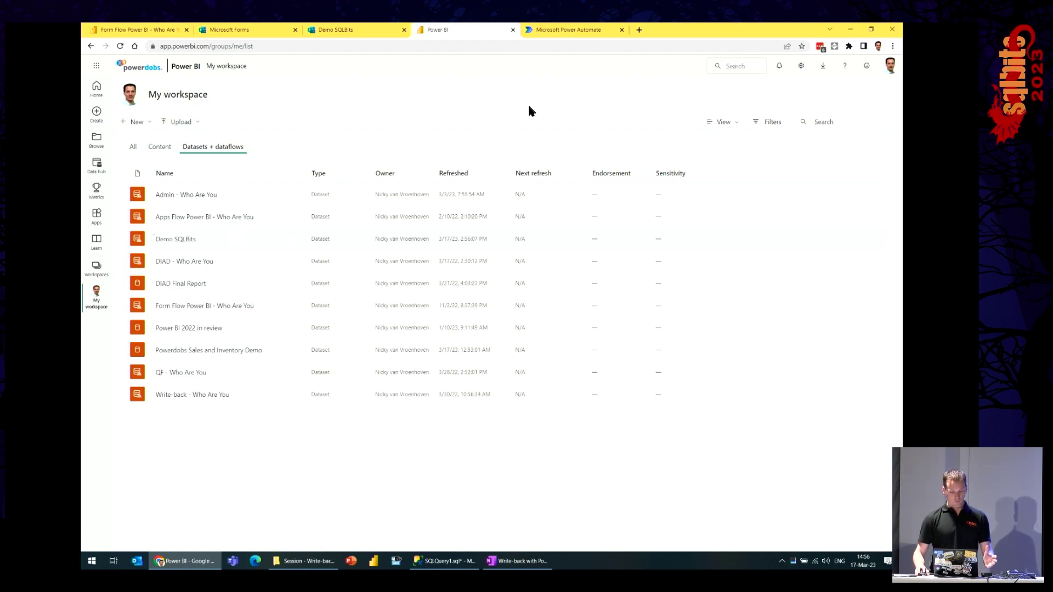
pyautogui.click(568, 34)
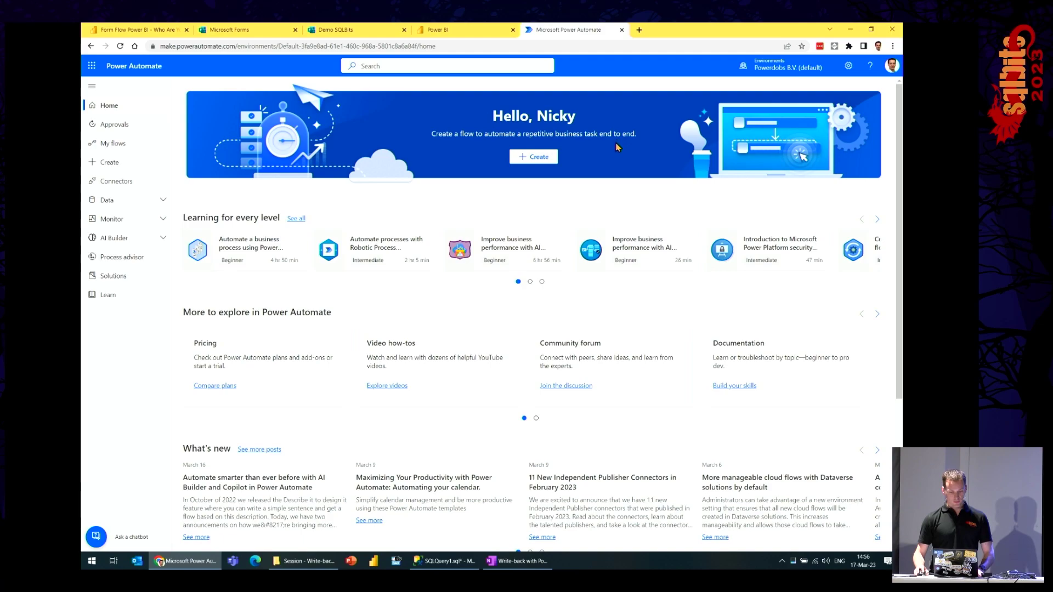
# Search flow templates for 'forms power', then back out and build a blank flow instead
pyautogui.click(135, 164)
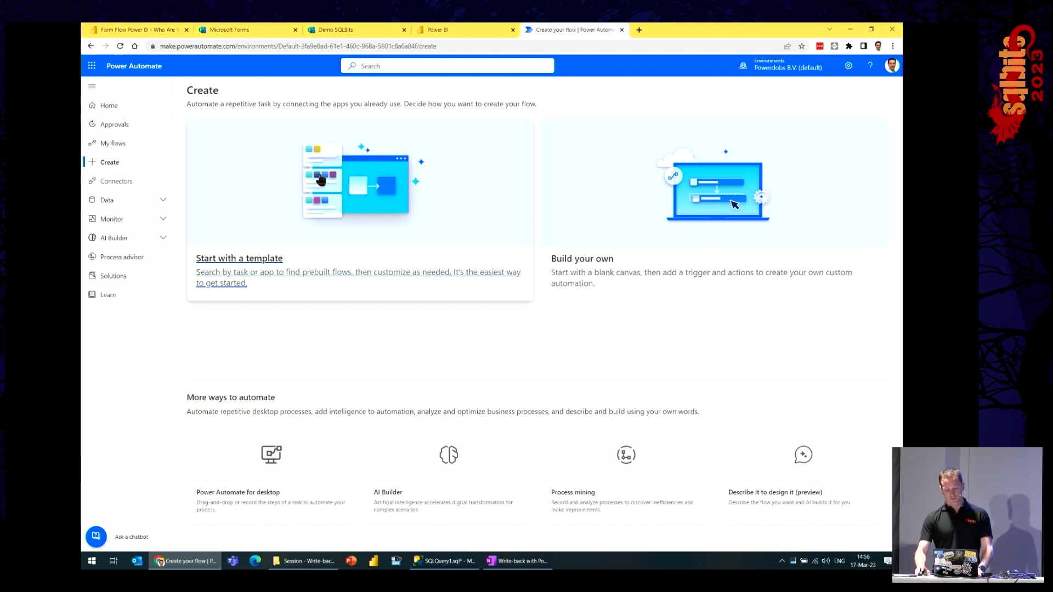
pyautogui.click(283, 192)
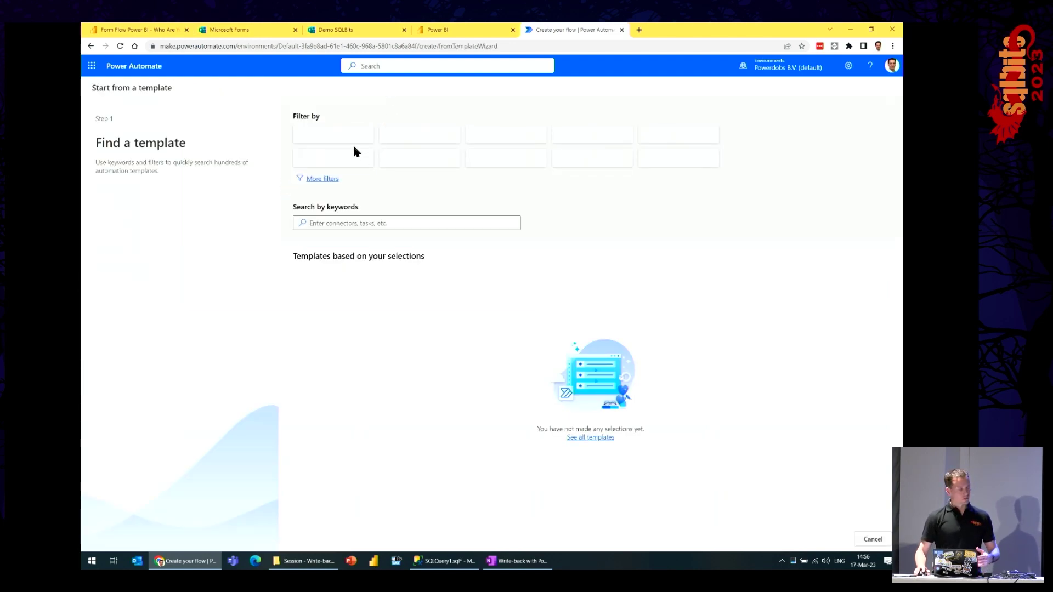
pyautogui.click(352, 224)
pyautogui.write('forms')
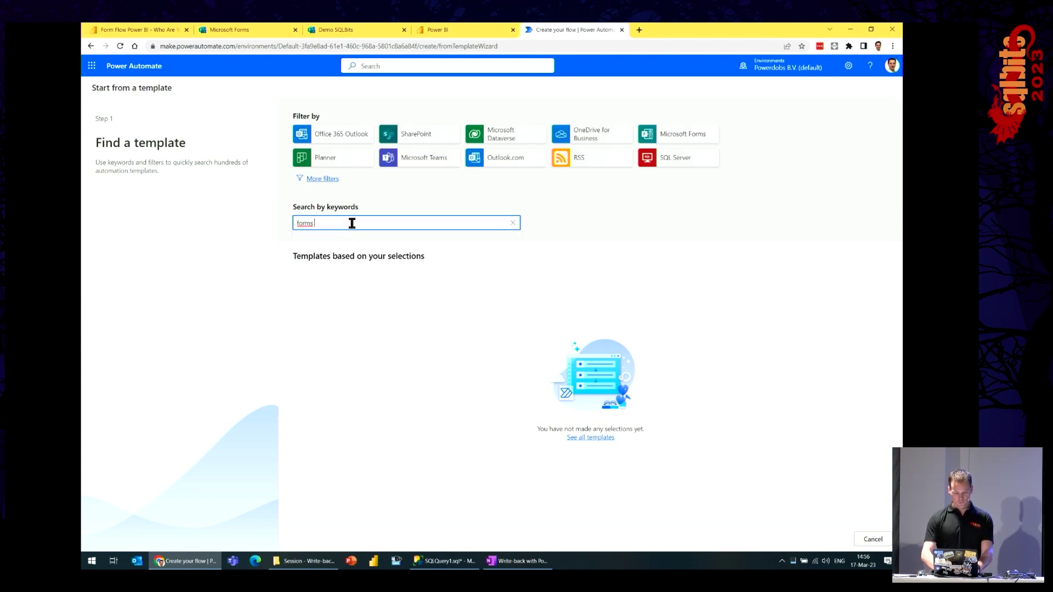
pyautogui.write(' power bi')
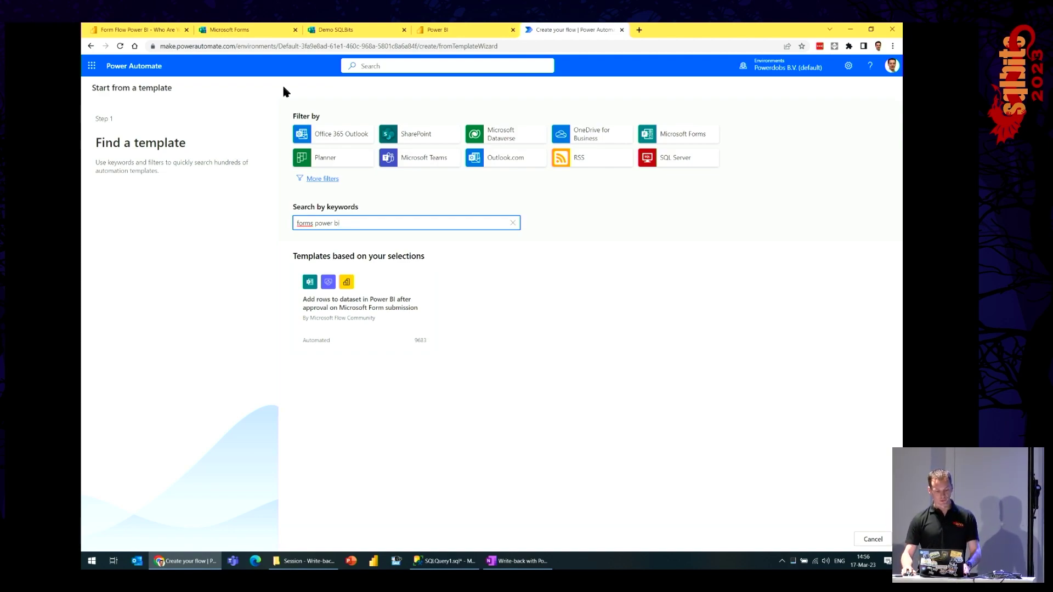
pyautogui.click(102, 118)
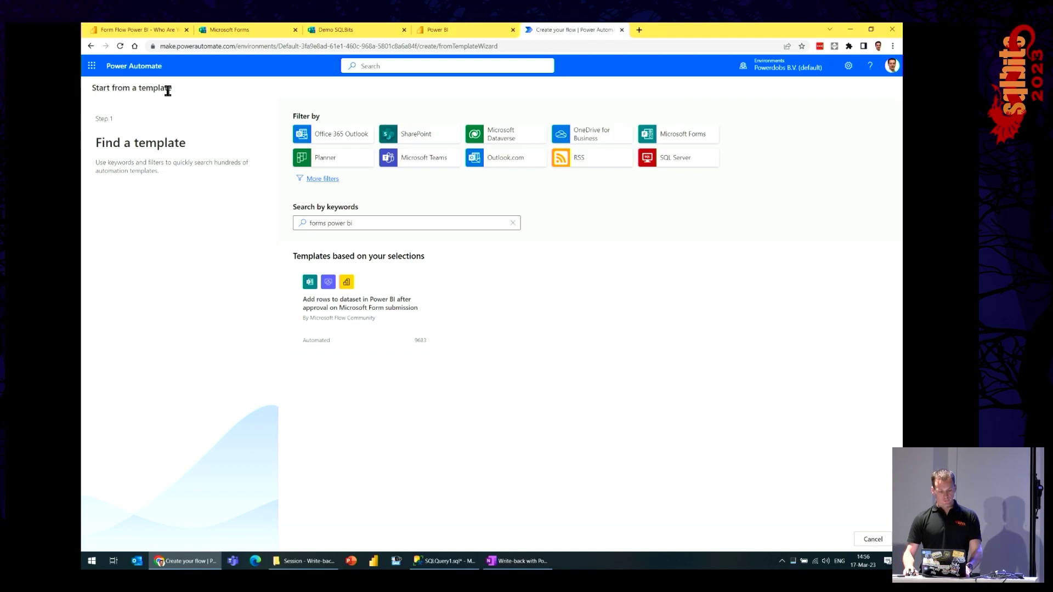
pyautogui.hotkey('alt', 'Left')
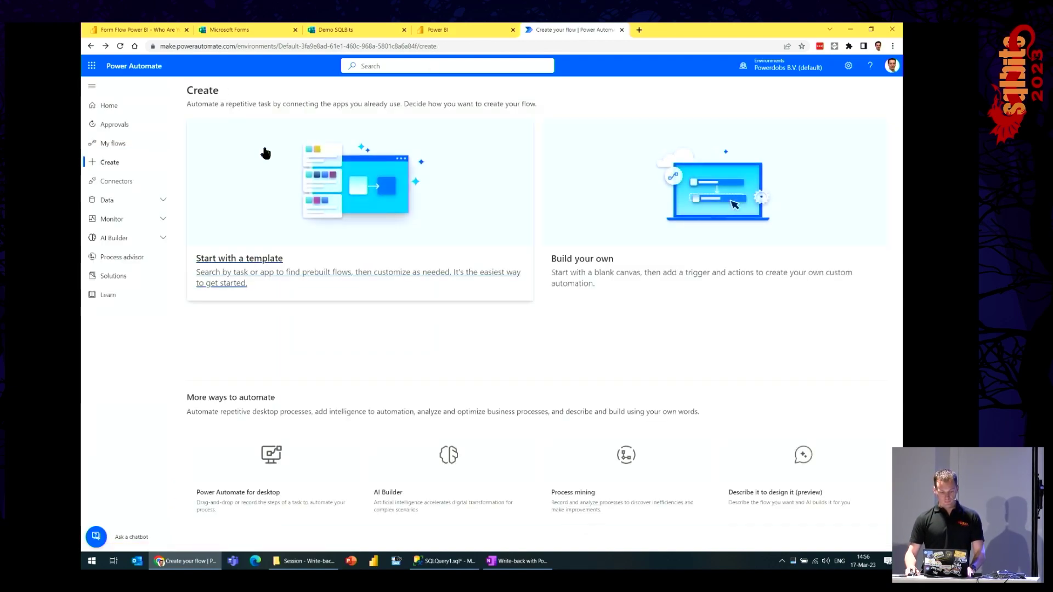
pyautogui.click(245, 270)
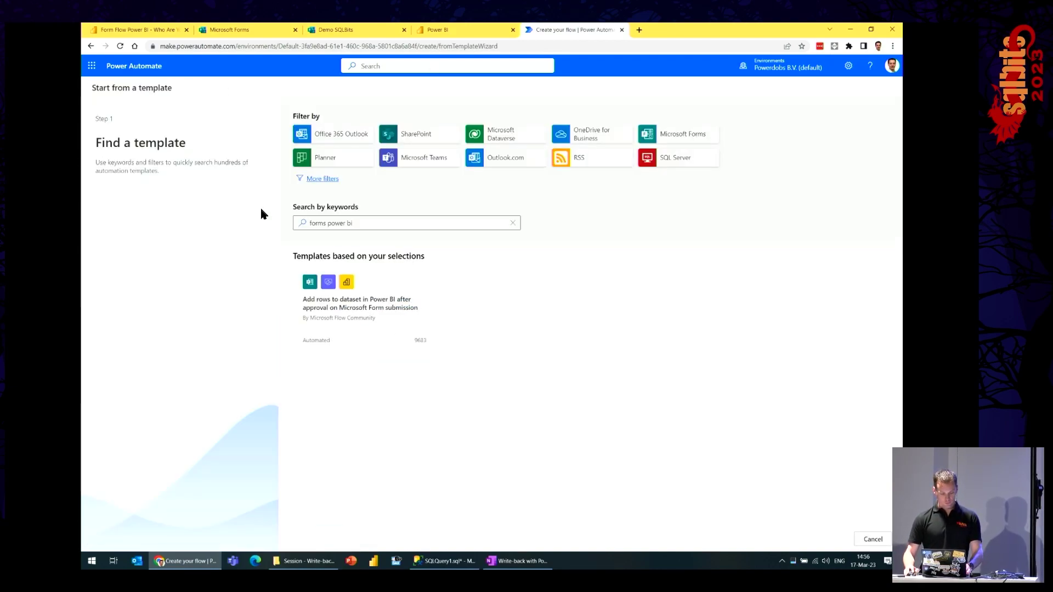
pyautogui.hotkey('alt', 'Left')
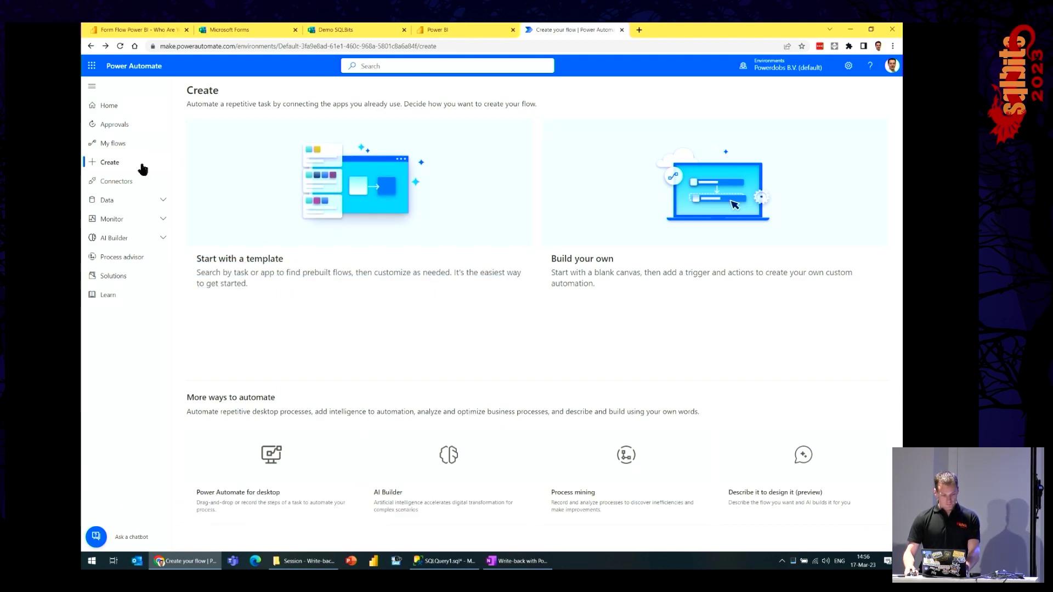
pyautogui.click(611, 279)
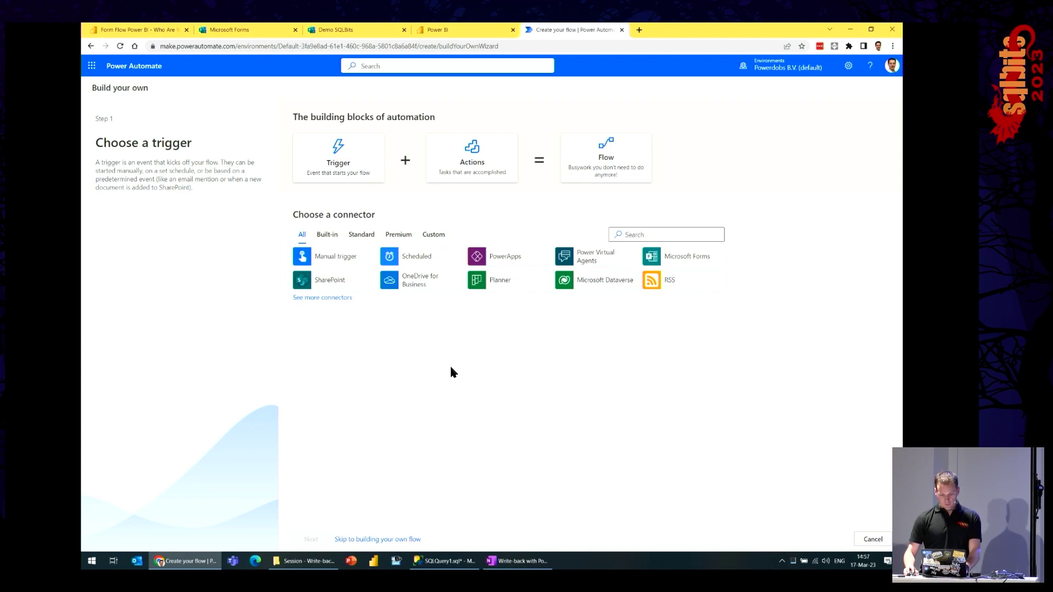
# Choose the Microsoft Forms 'When a new response is submitted' trigger
pyautogui.click(640, 234)
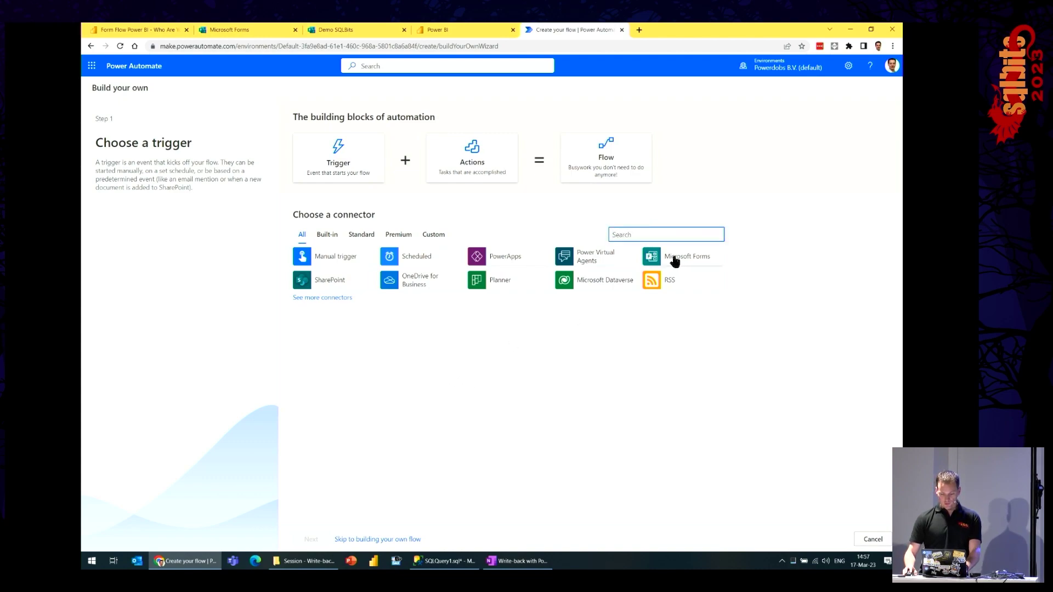
pyautogui.write('for')
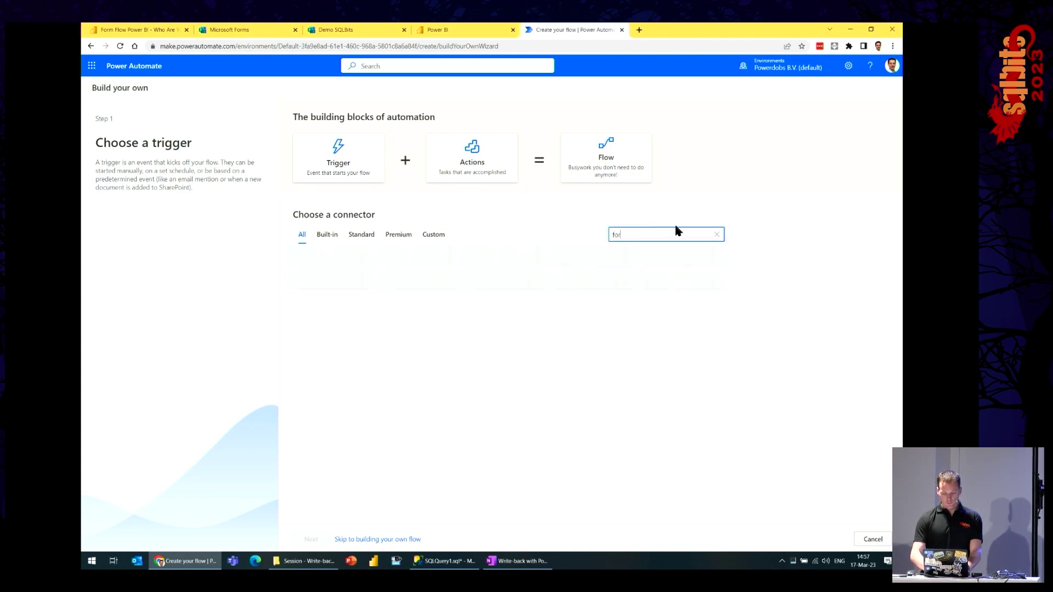
pyautogui.write('ms')
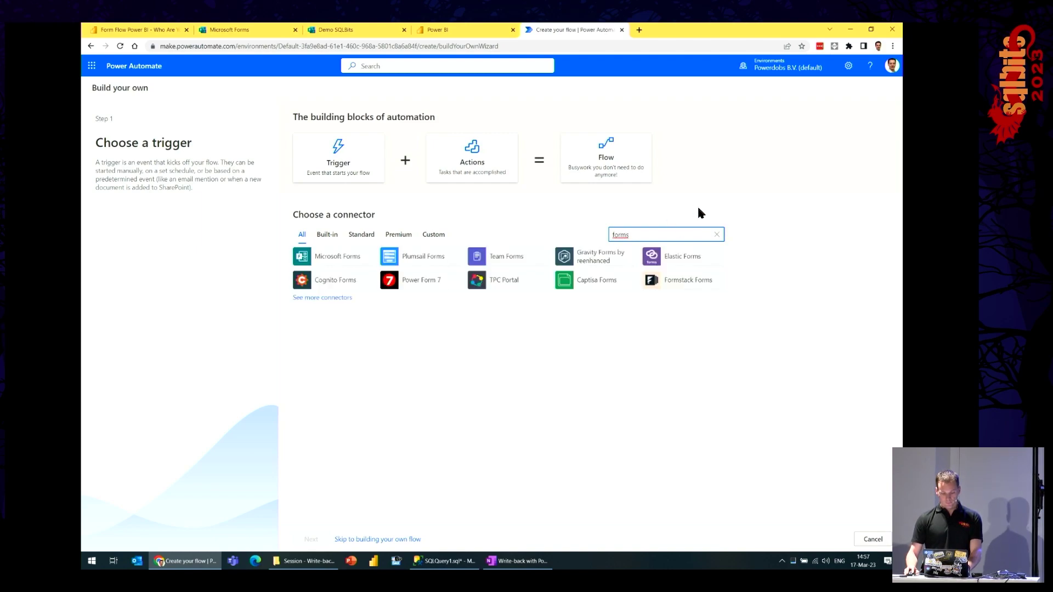
pyautogui.click(341, 258)
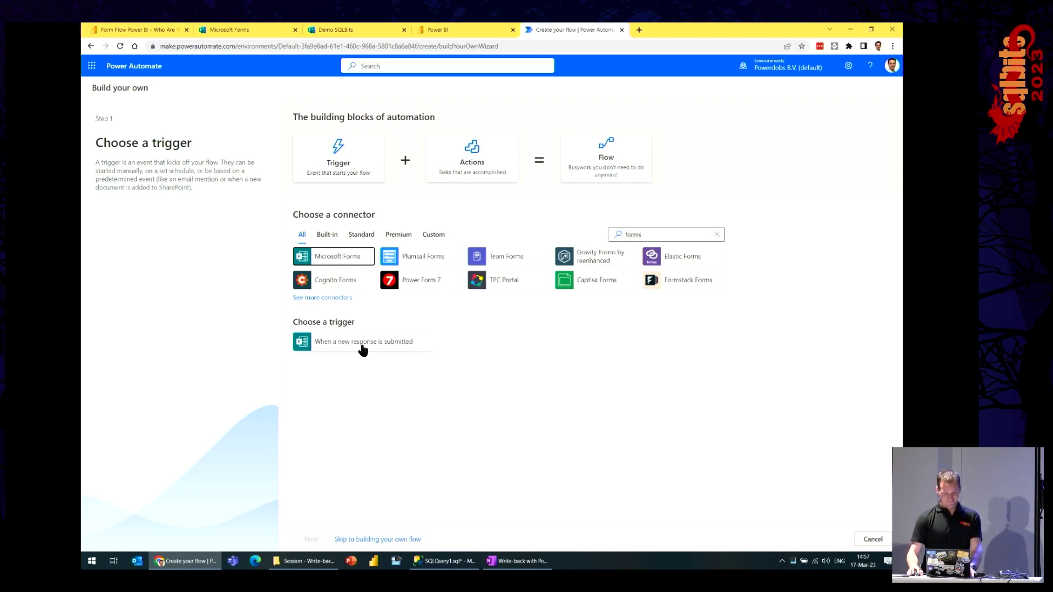
pyautogui.click(405, 345)
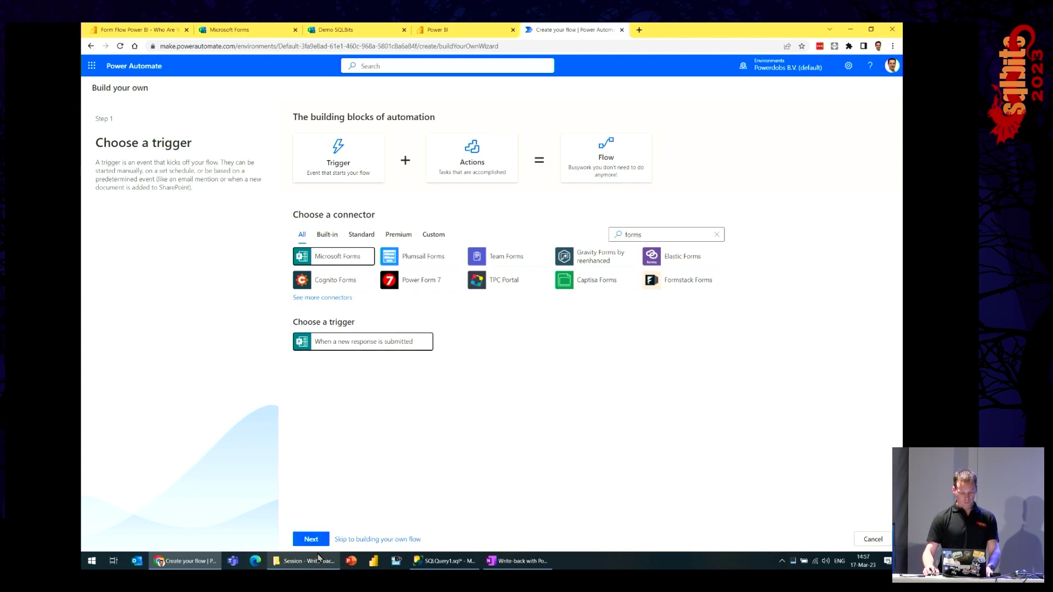
pyautogui.click(311, 539)
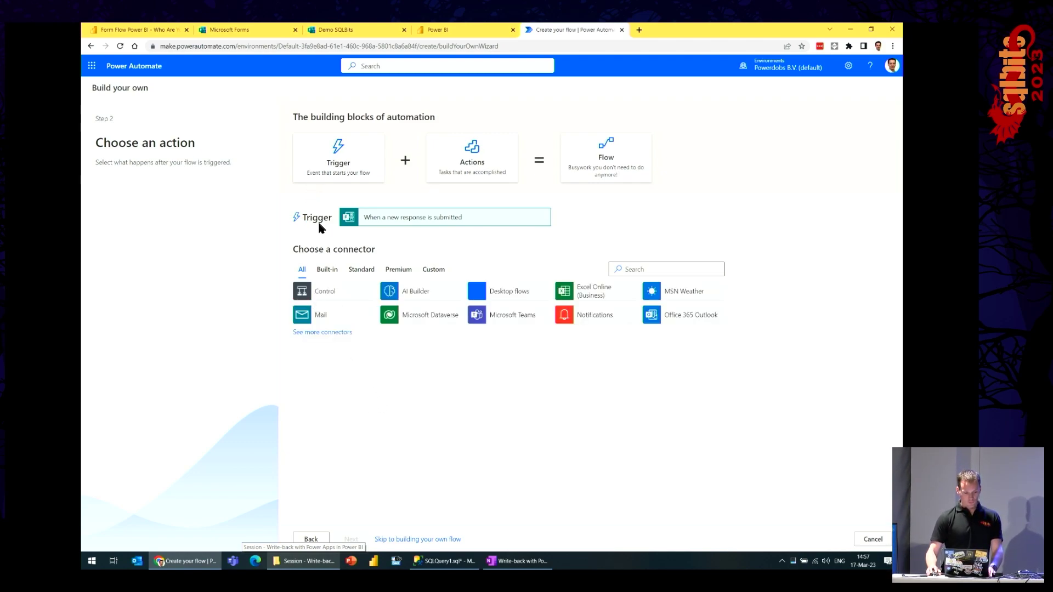
# Add Microsoft Forms 'Get response details' as the follow-up action and create the flow
pyautogui.rightClick(650, 268)
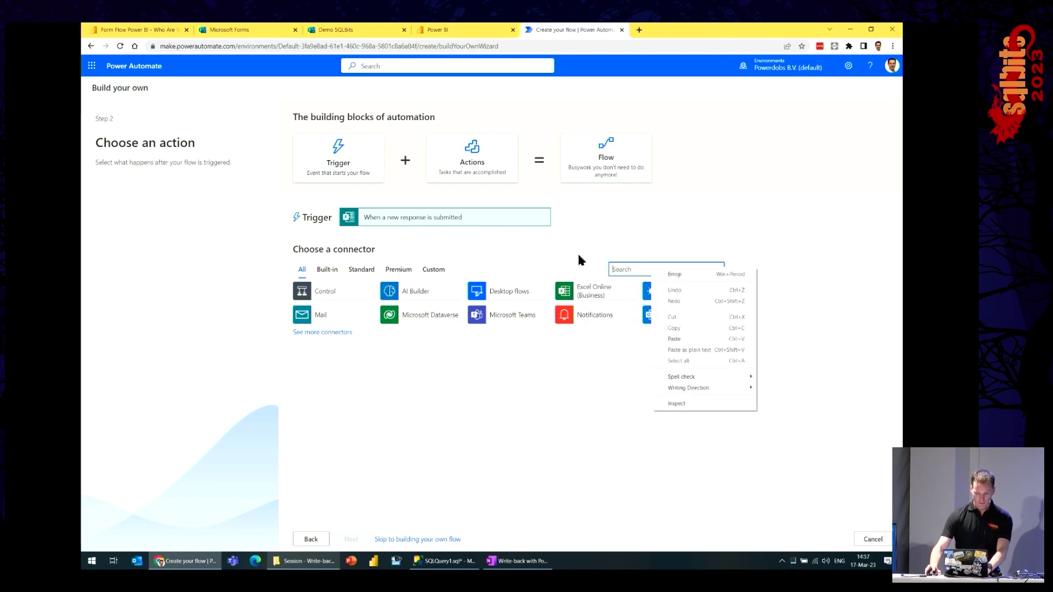
pyautogui.click(652, 237)
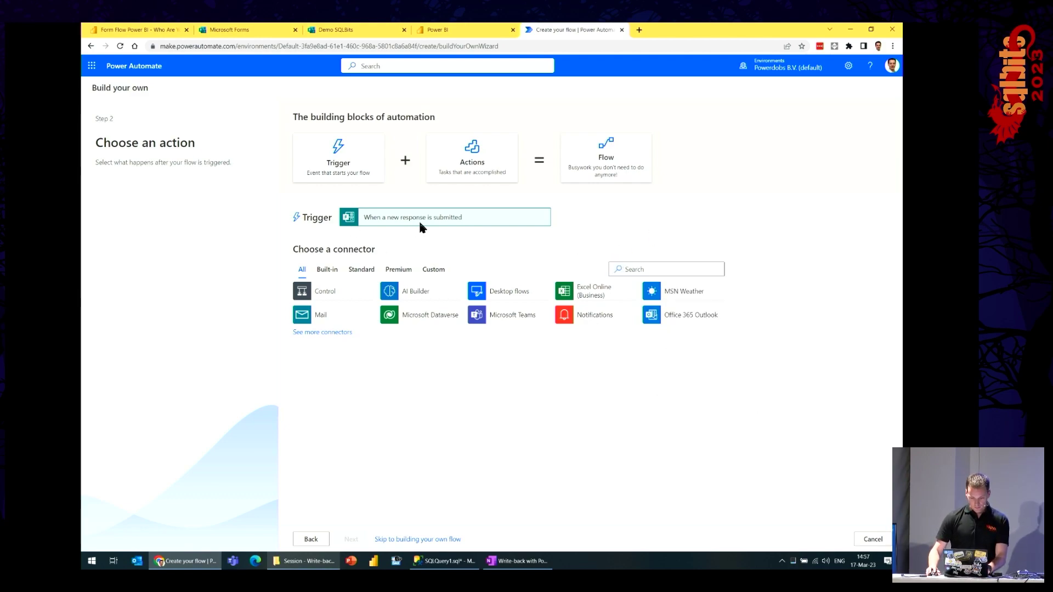
pyautogui.click(674, 265)
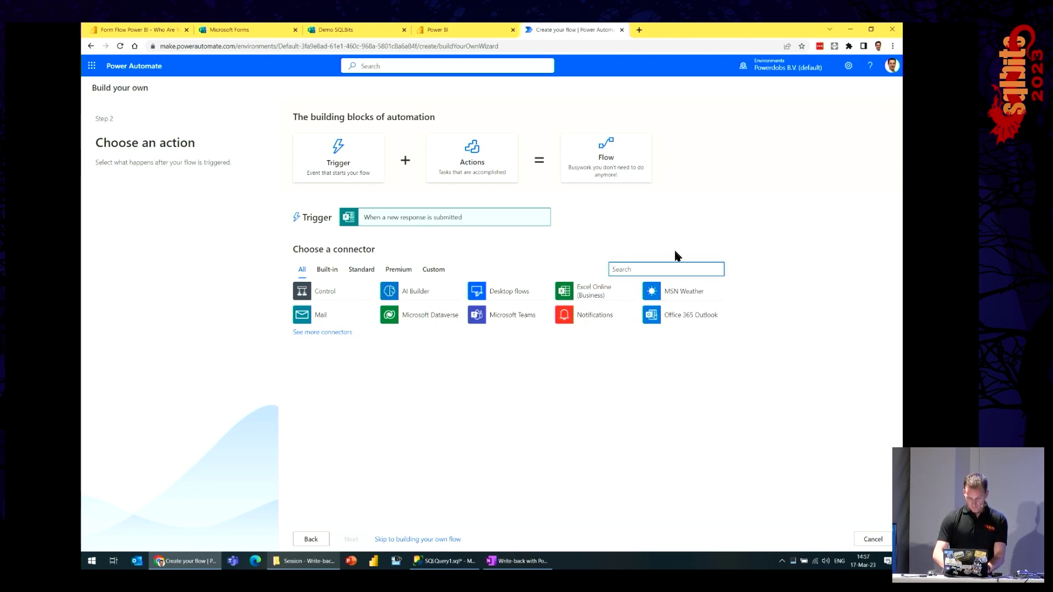
pyautogui.write('f')
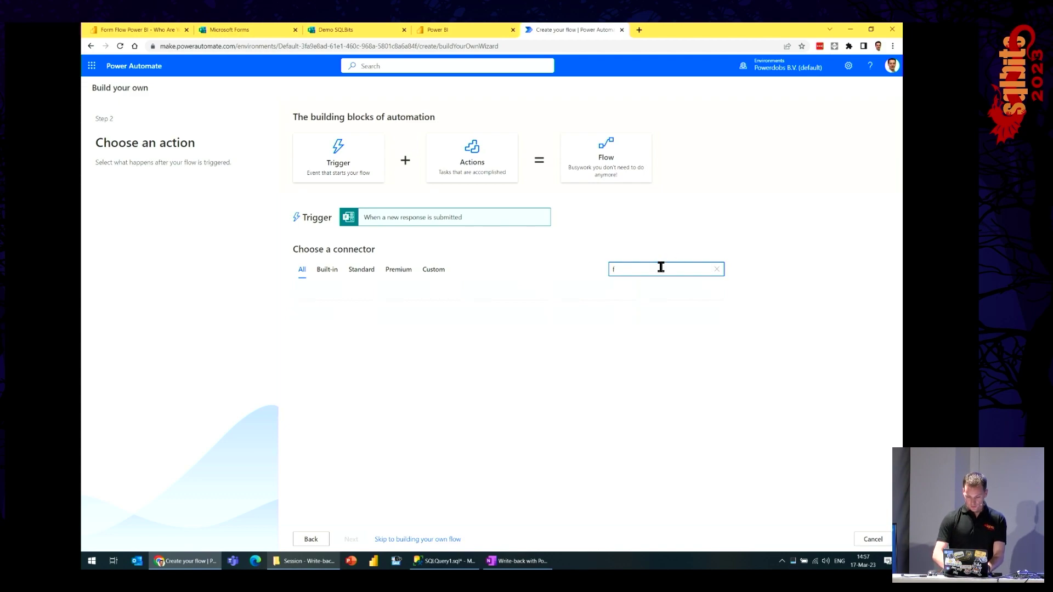
pyautogui.write('orms')
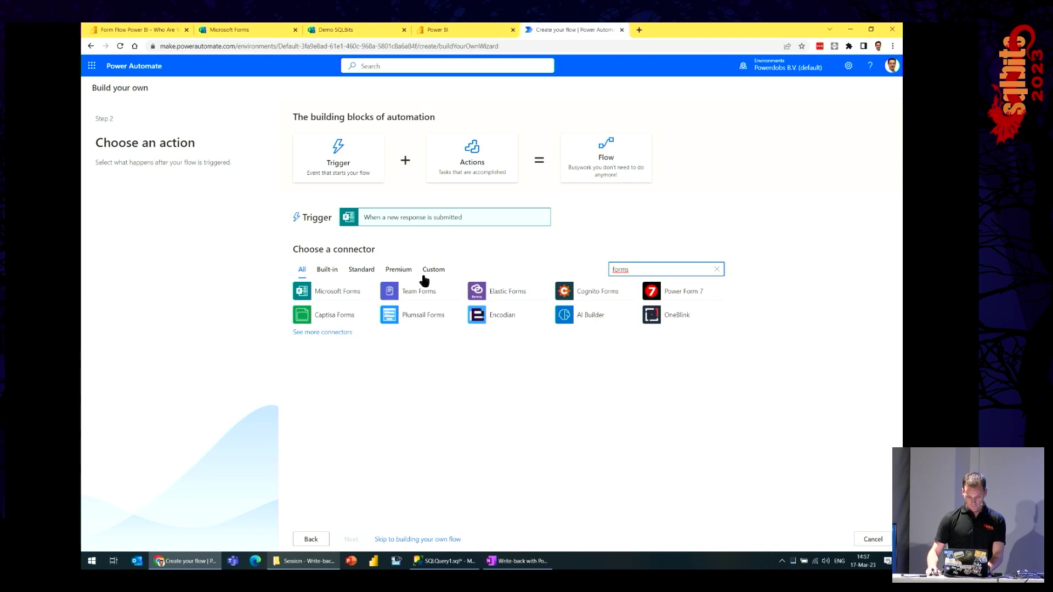
pyautogui.click(341, 293)
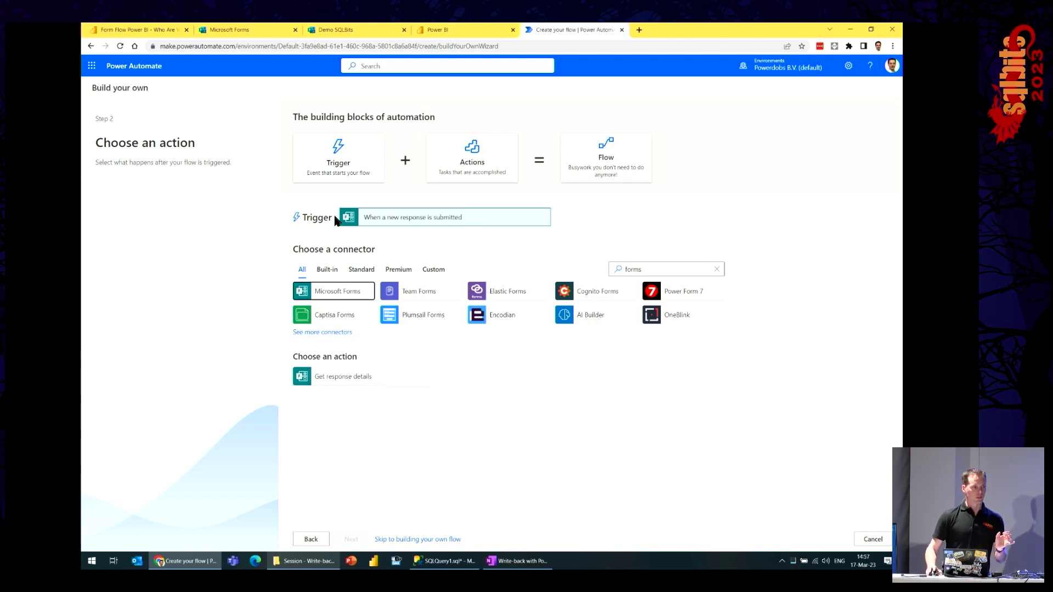
pyautogui.click(348, 381)
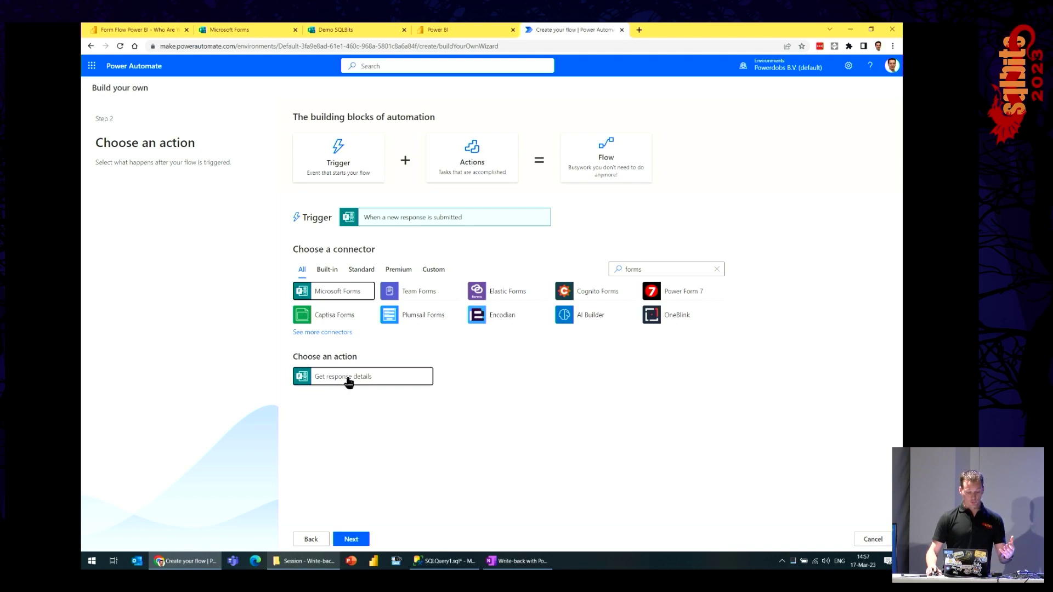
pyautogui.click(351, 539)
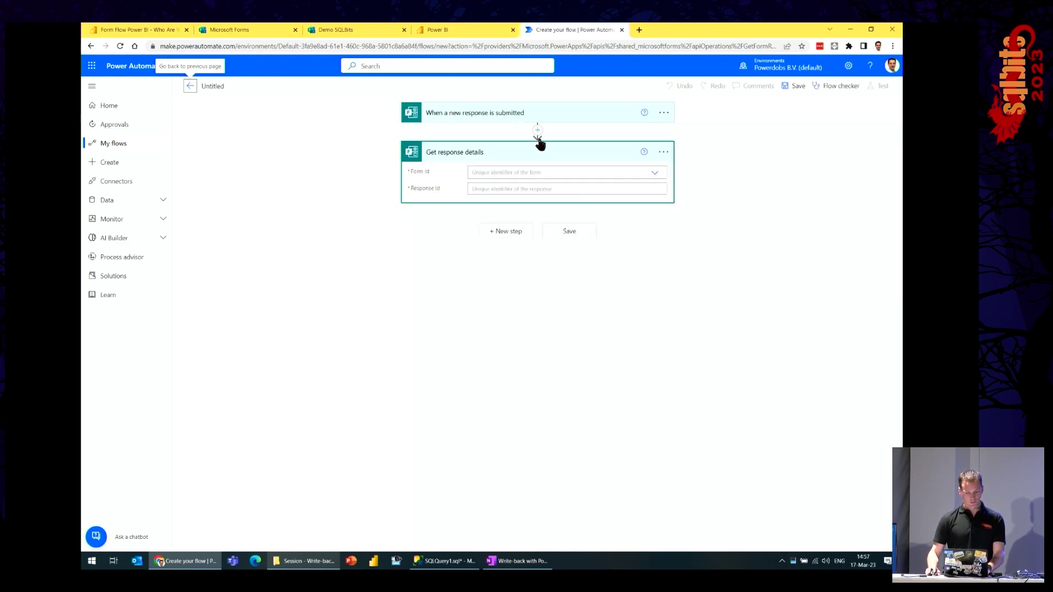
# Set Form Id to Demo SQLBits in both cards and pass the trigger's Response Id into Get response details
pyautogui.click(496, 112)
pyautogui.click(500, 133)
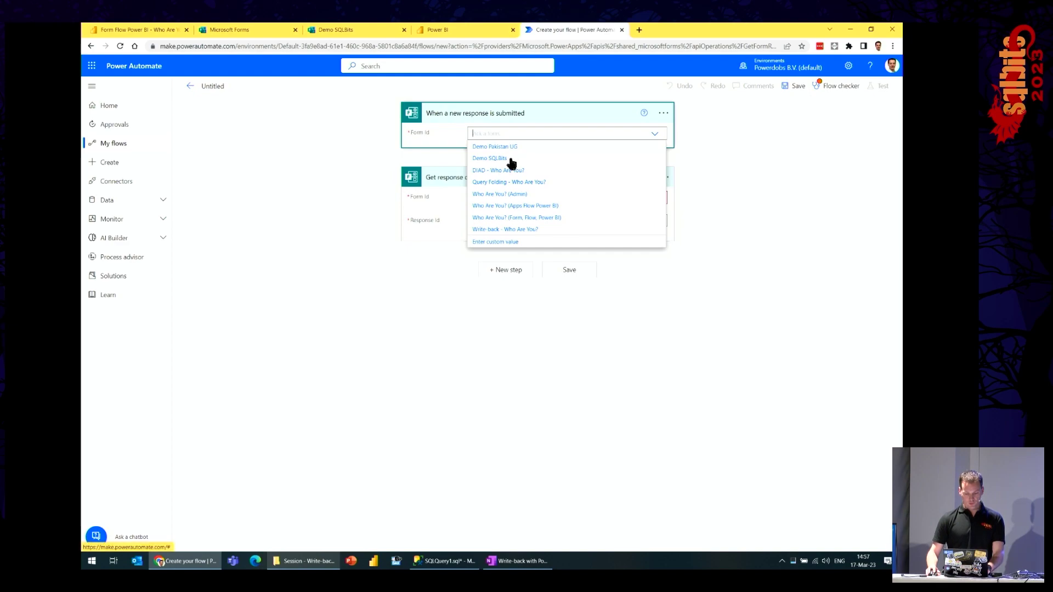
pyautogui.click(510, 158)
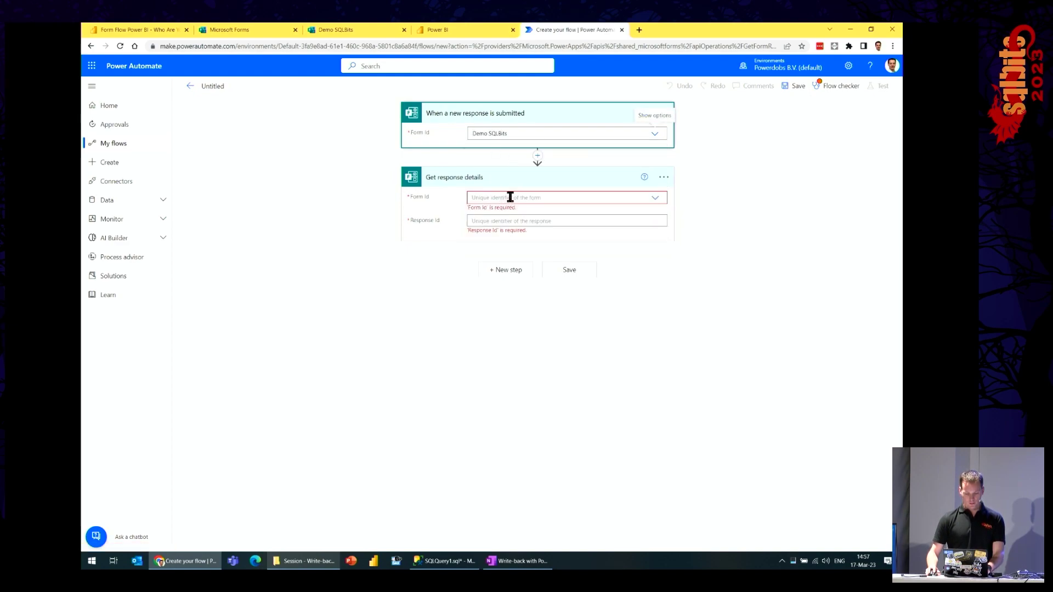
pyautogui.click(482, 197)
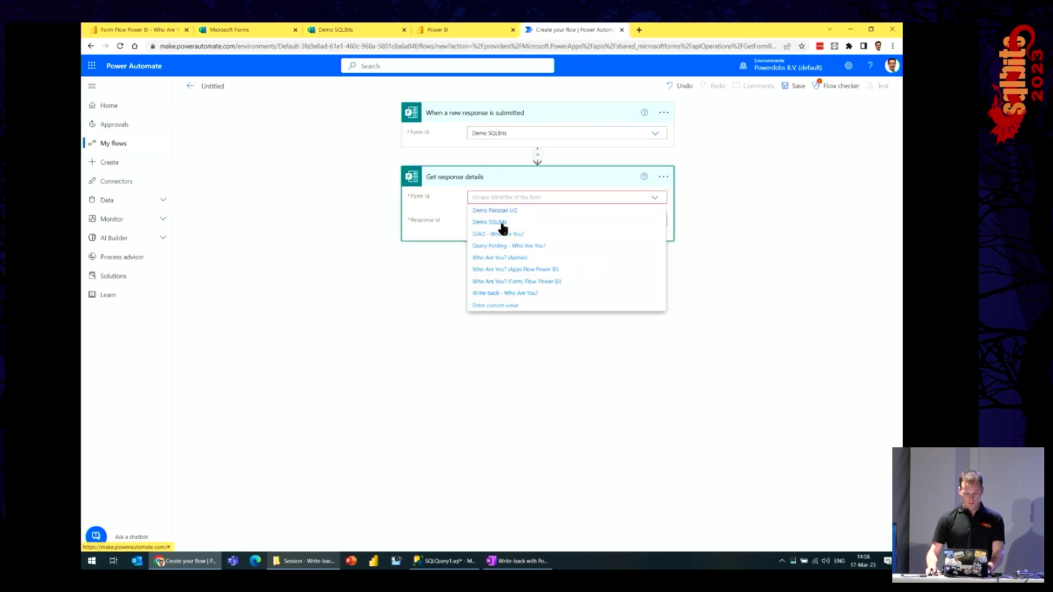
pyautogui.click(501, 226)
pyautogui.click(528, 214)
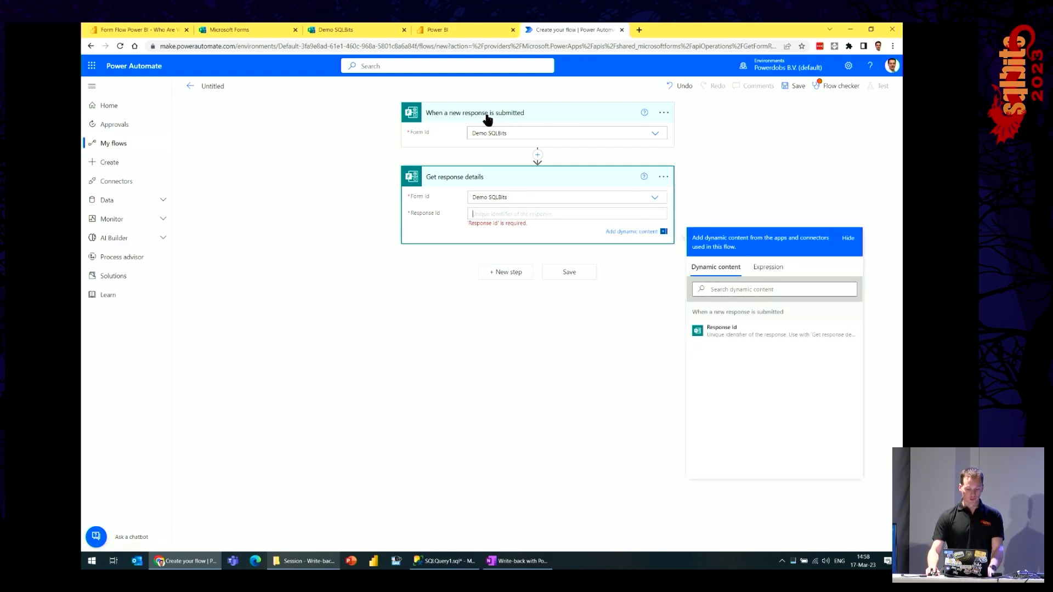
pyautogui.click(743, 336)
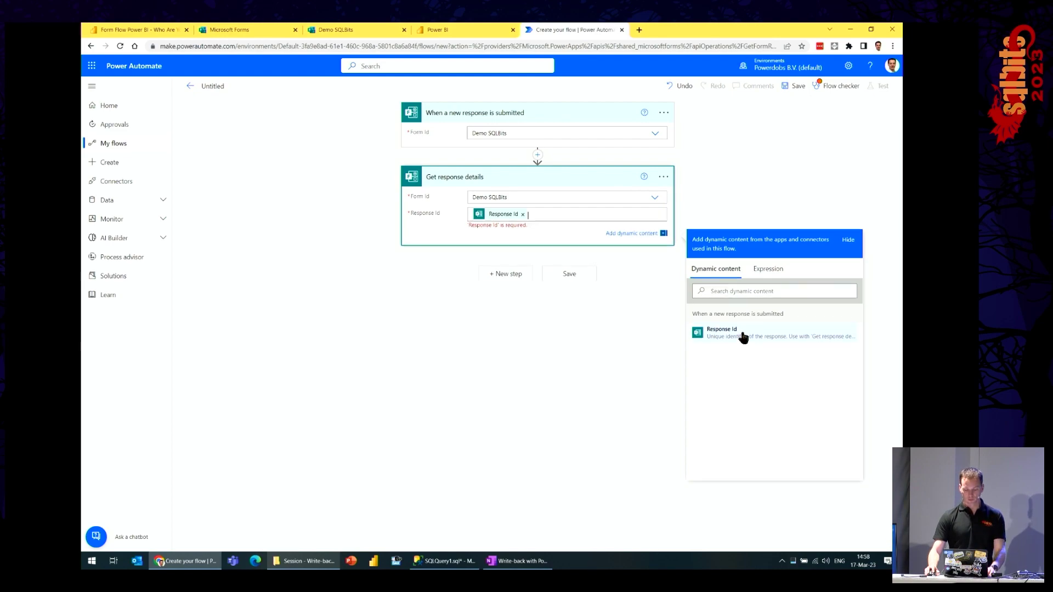
pyautogui.click(555, 376)
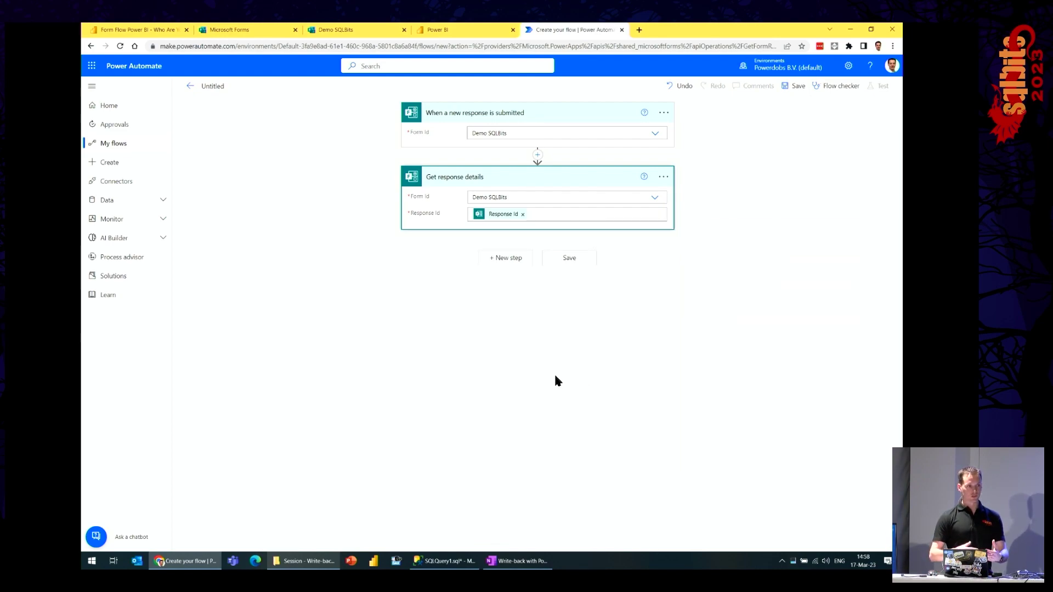
pyautogui.click(523, 261)
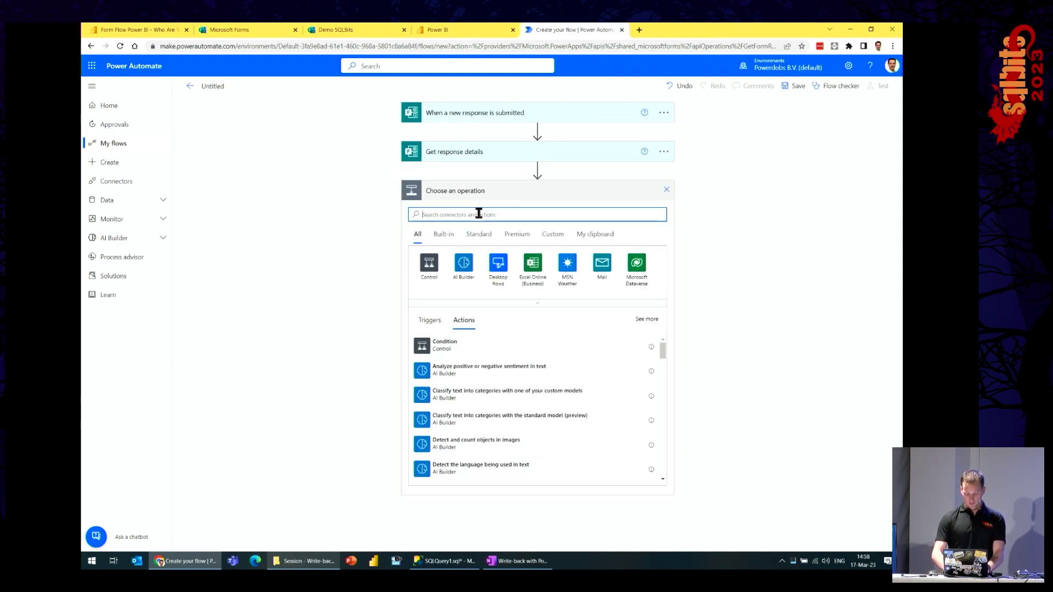
# Add a Power BI 'Add rows to a dataset' step targeting My Workspace, Demo SQLBits, RealTimeData
pyautogui.write('power')
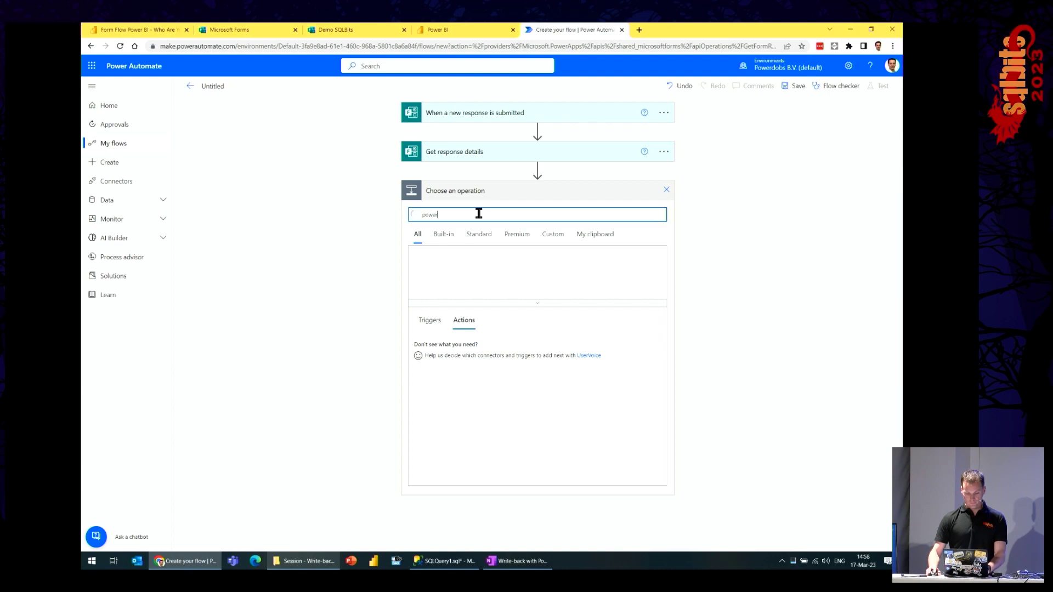
pyautogui.click(462, 261)
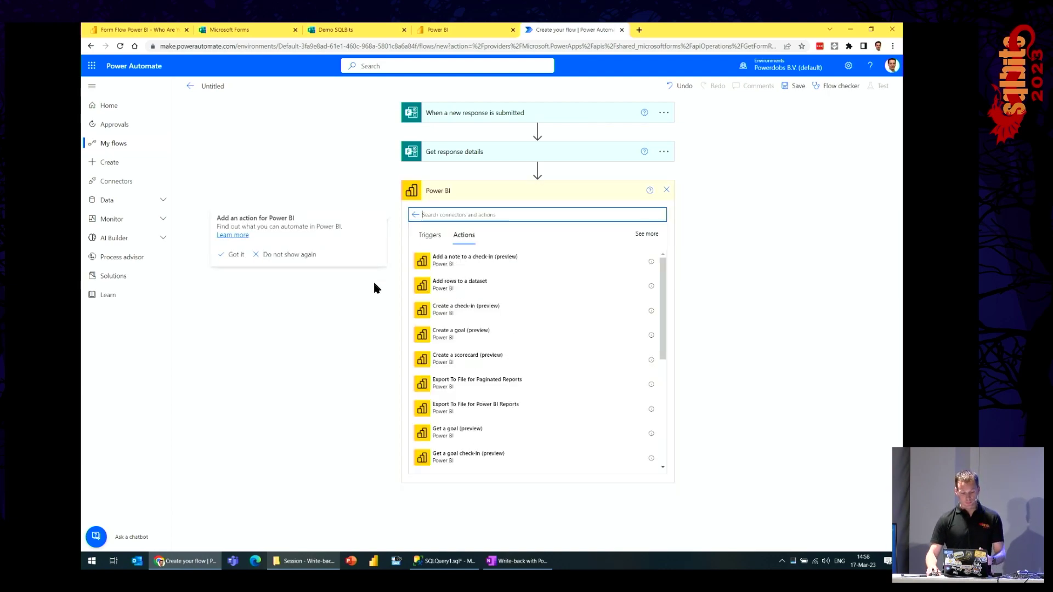
pyautogui.click(231, 255)
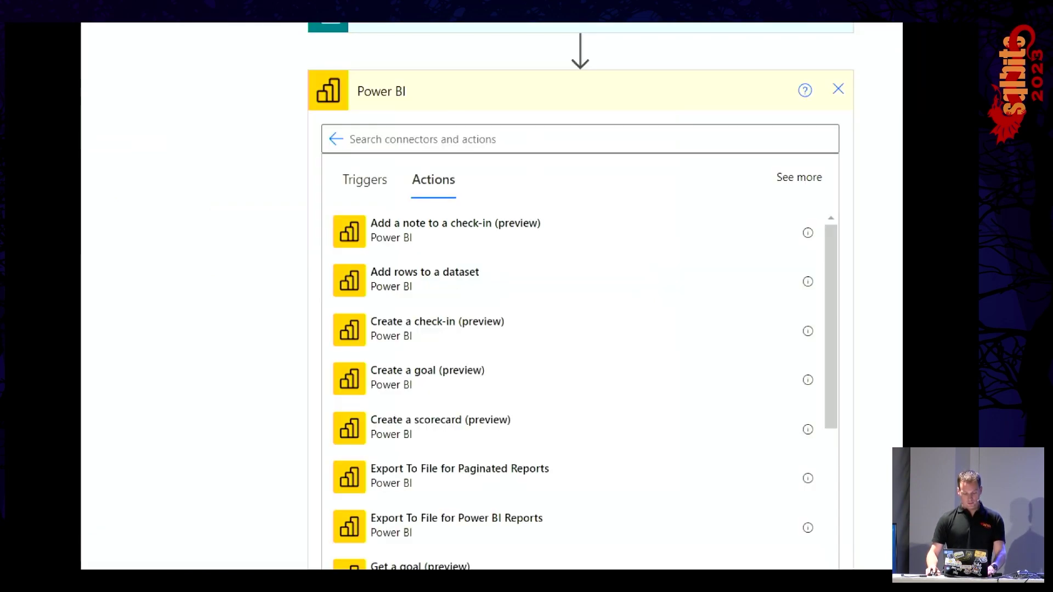
pyautogui.moveTo(323, 267); pyautogui.dragTo(517, 327)
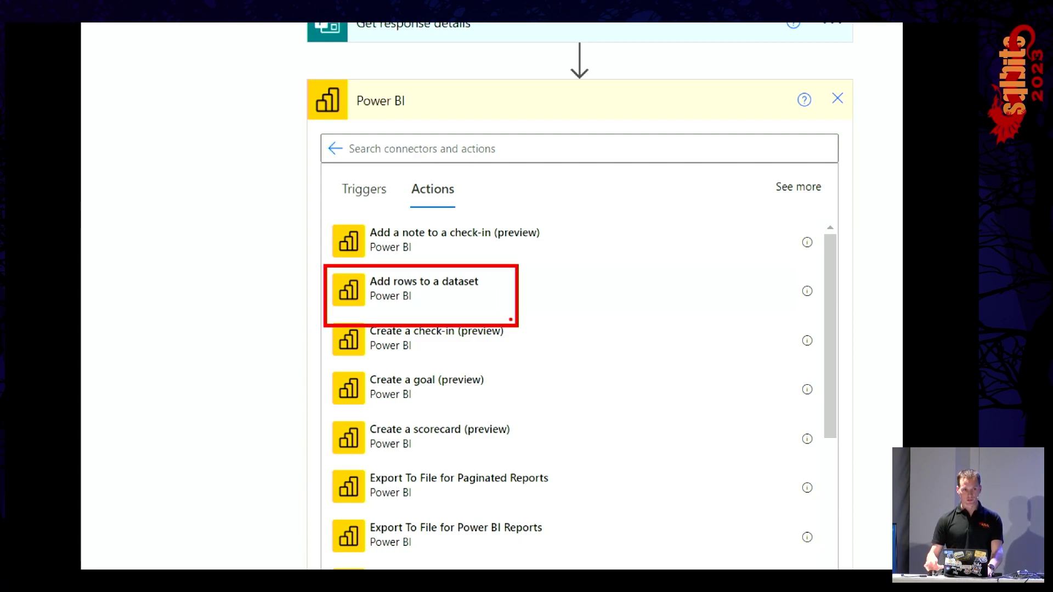
pyautogui.click(424, 289)
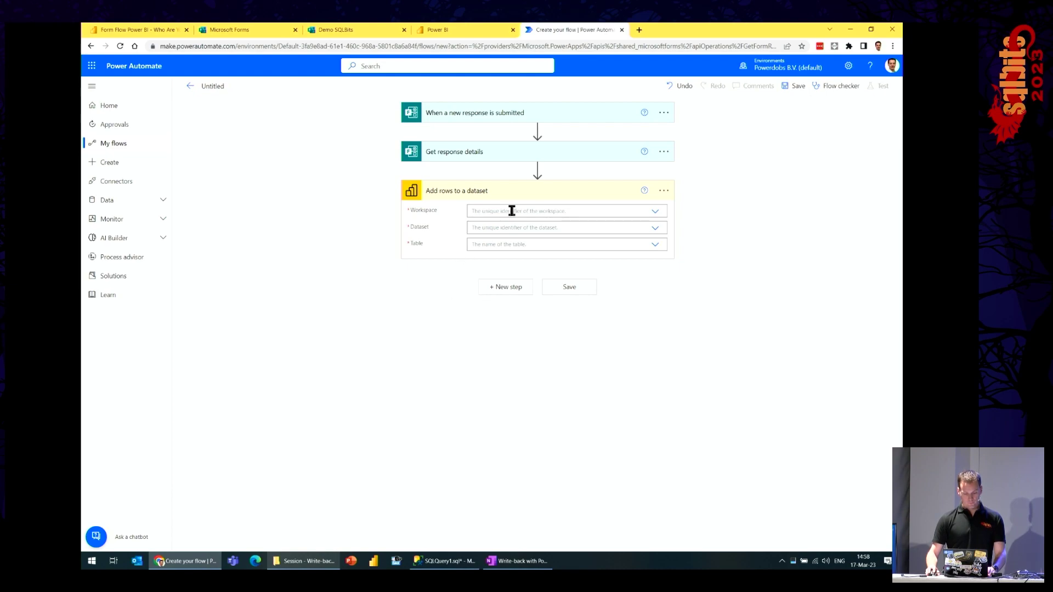
pyautogui.click(531, 212)
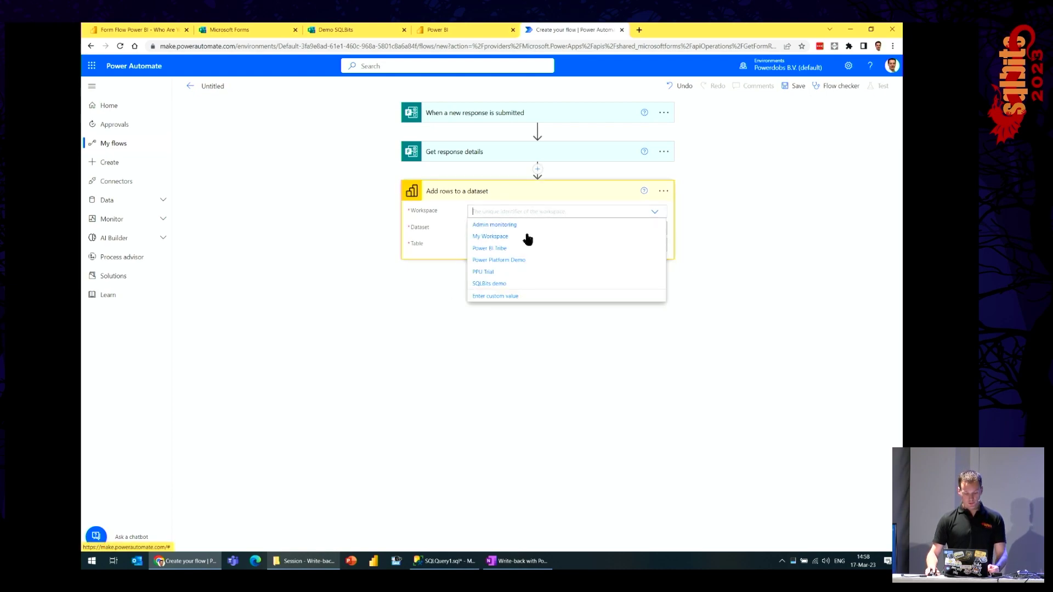
pyautogui.click(522, 237)
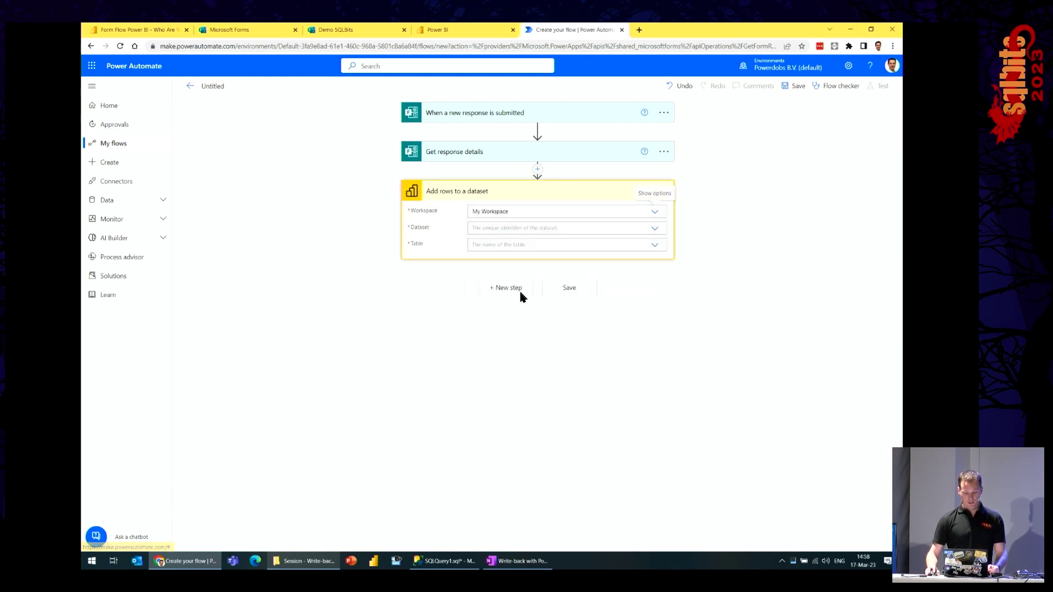
pyautogui.click(496, 228)
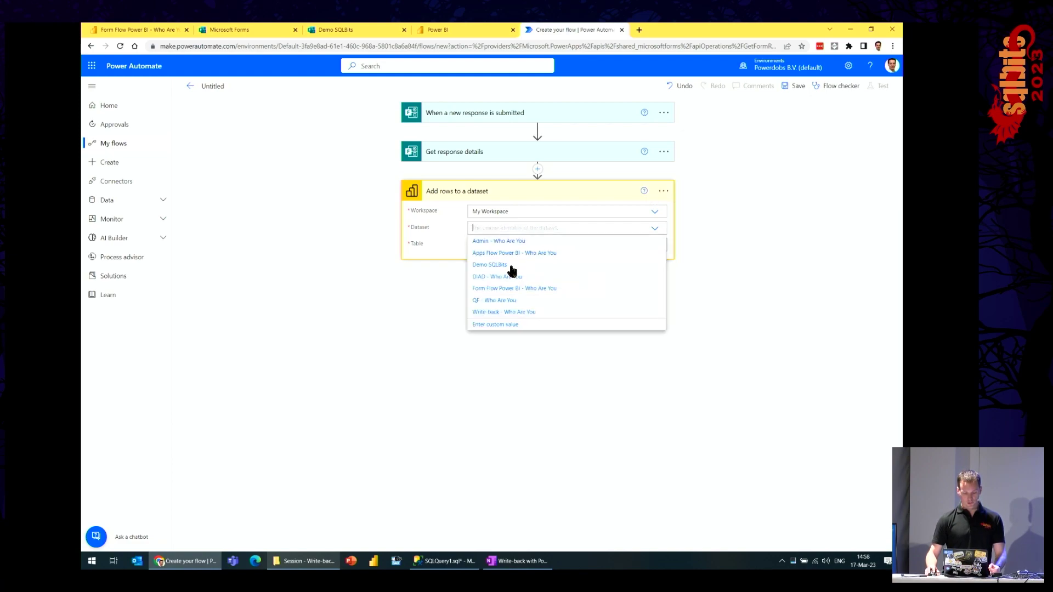
pyautogui.click(511, 268)
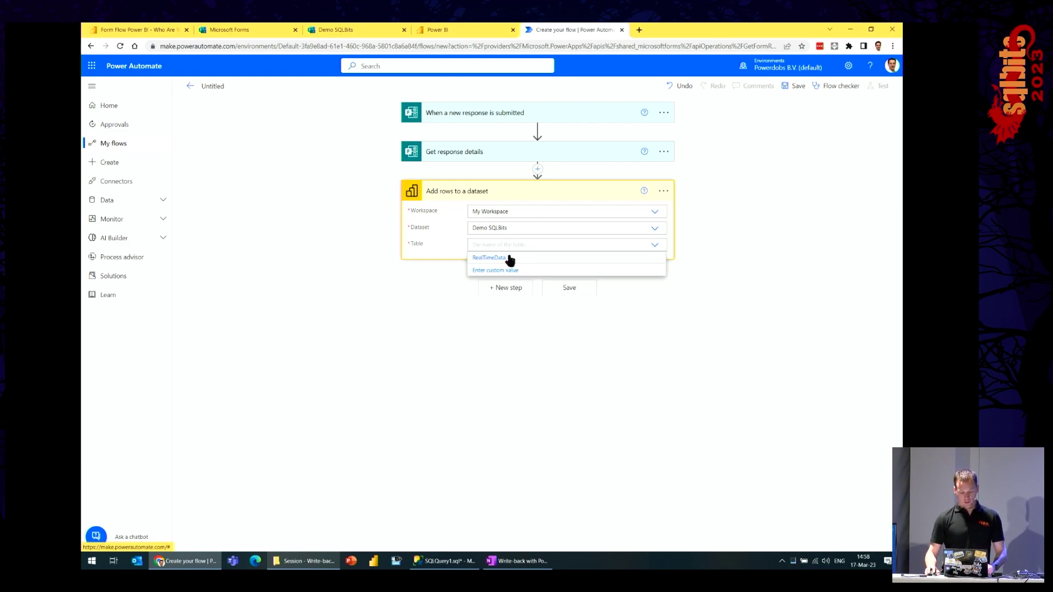
pyautogui.click(502, 258)
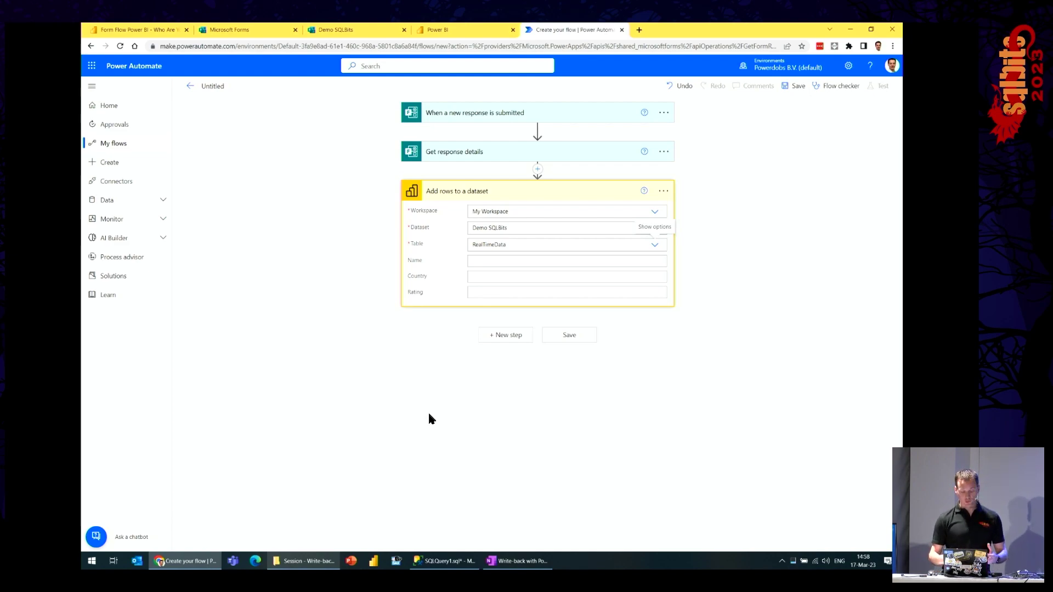
# Fill Name, Country and Rating with the matching form answers, then save the flow
pyautogui.click(487, 260)
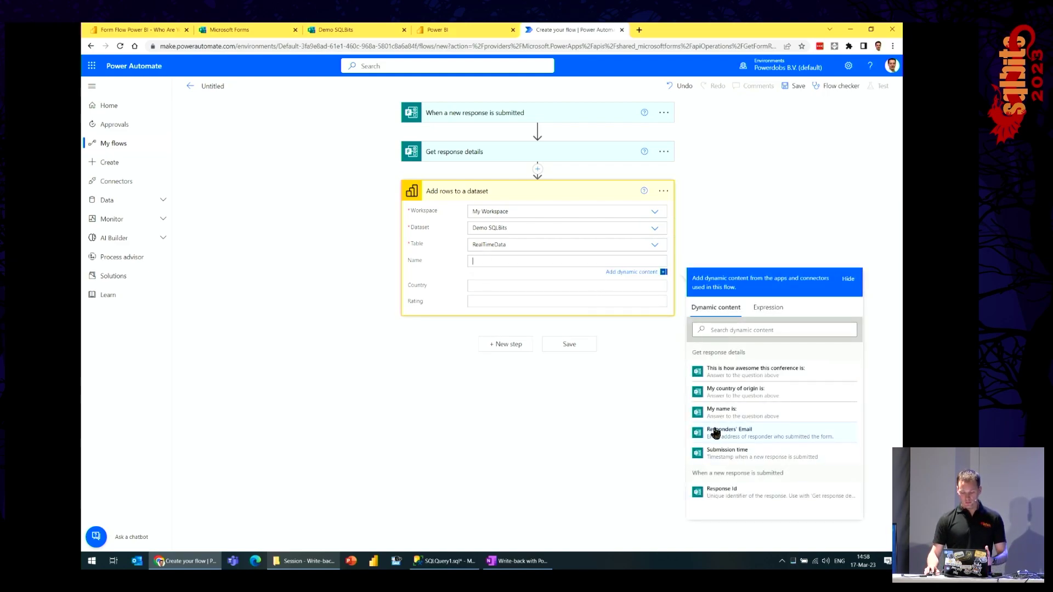
pyautogui.click(746, 412)
pyautogui.click(491, 289)
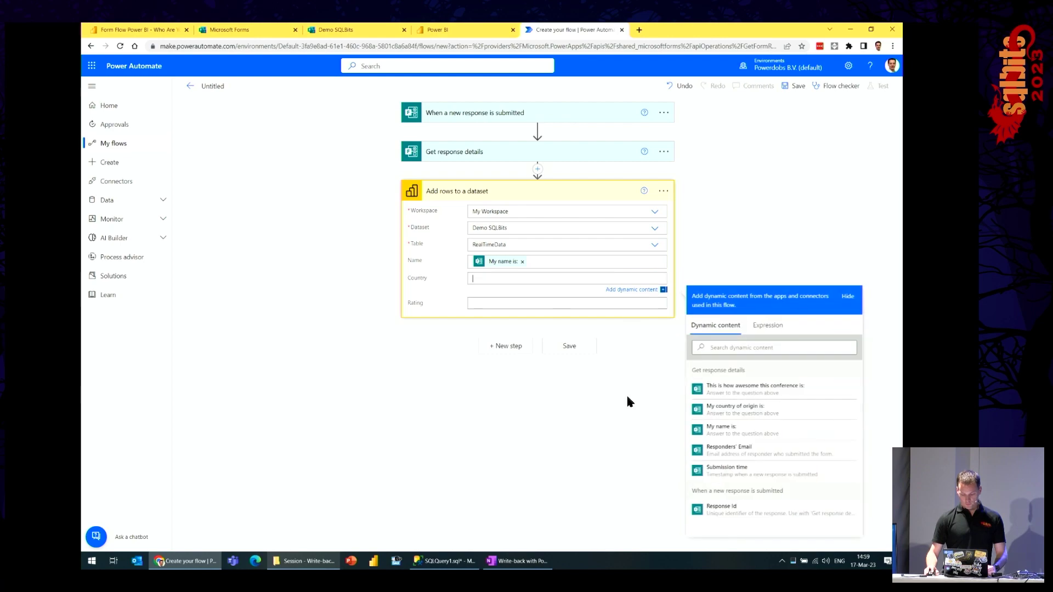
pyautogui.click(747, 411)
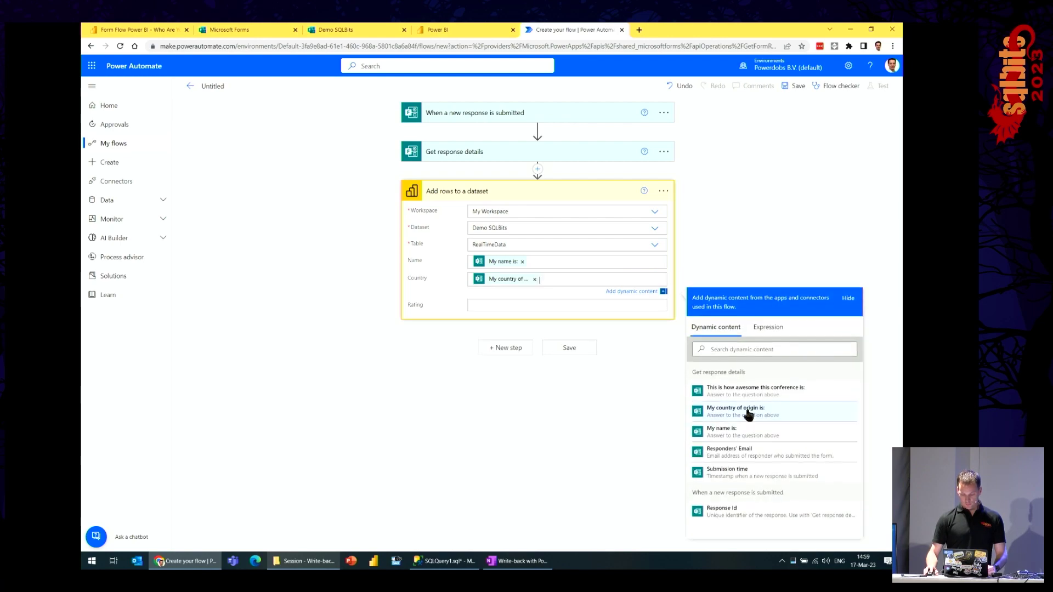
pyautogui.click(484, 301)
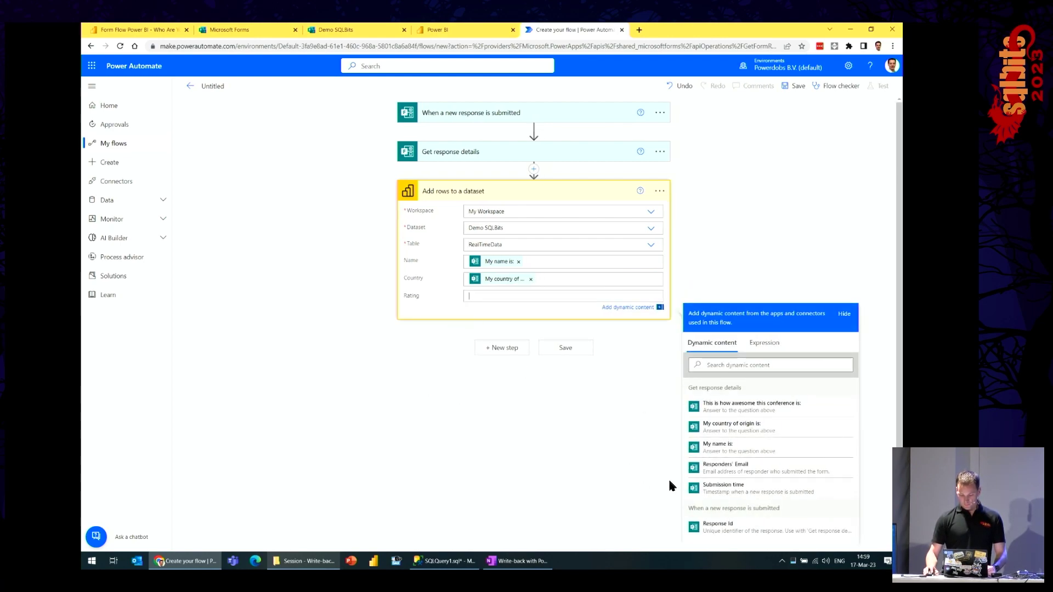
pyautogui.click(783, 406)
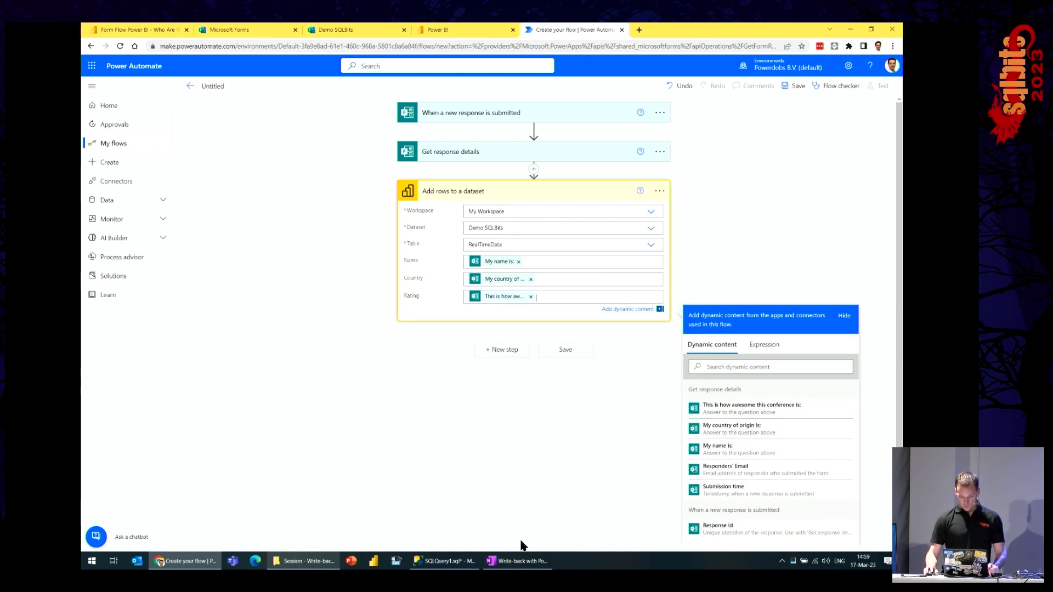
pyautogui.click(568, 351)
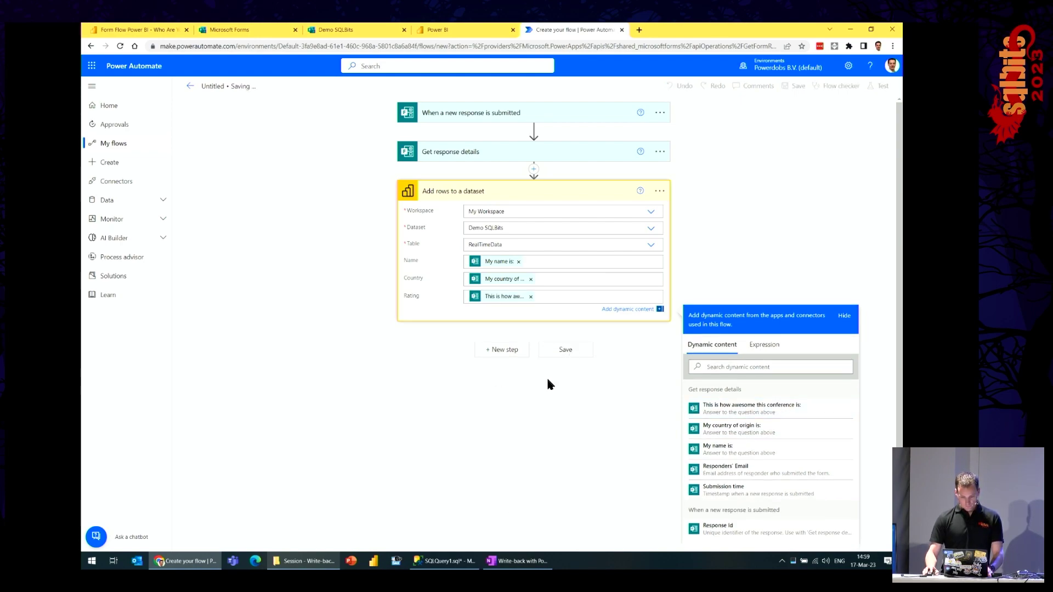
# Rename the auto-generated flow to 'Demo SQLBits', save it, and return to the form
pyautogui.doubleClick(213, 86)
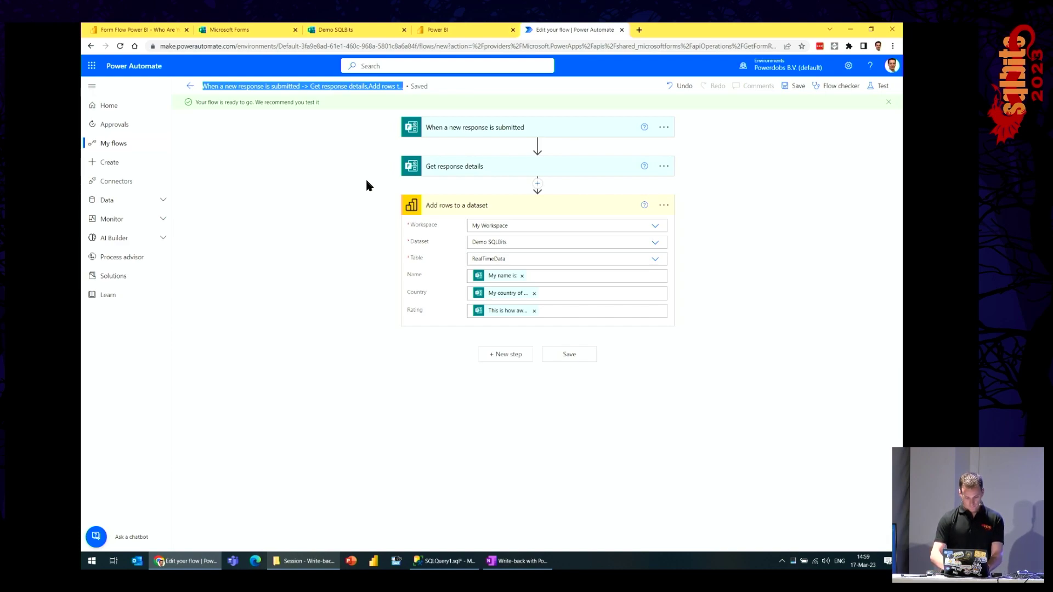
pyautogui.write('Demo SQLBits')
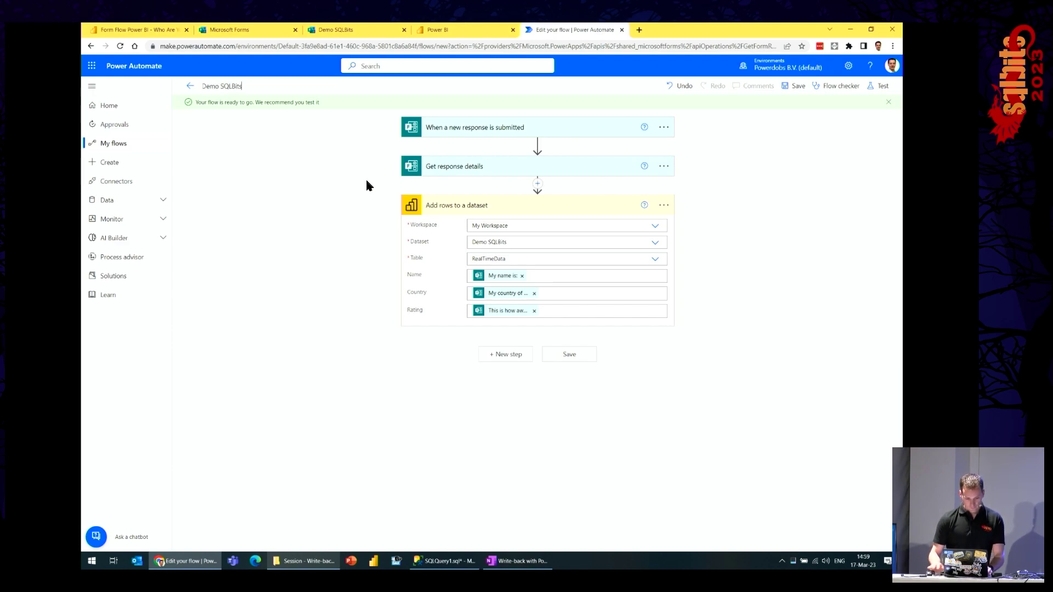
pyautogui.click(794, 85)
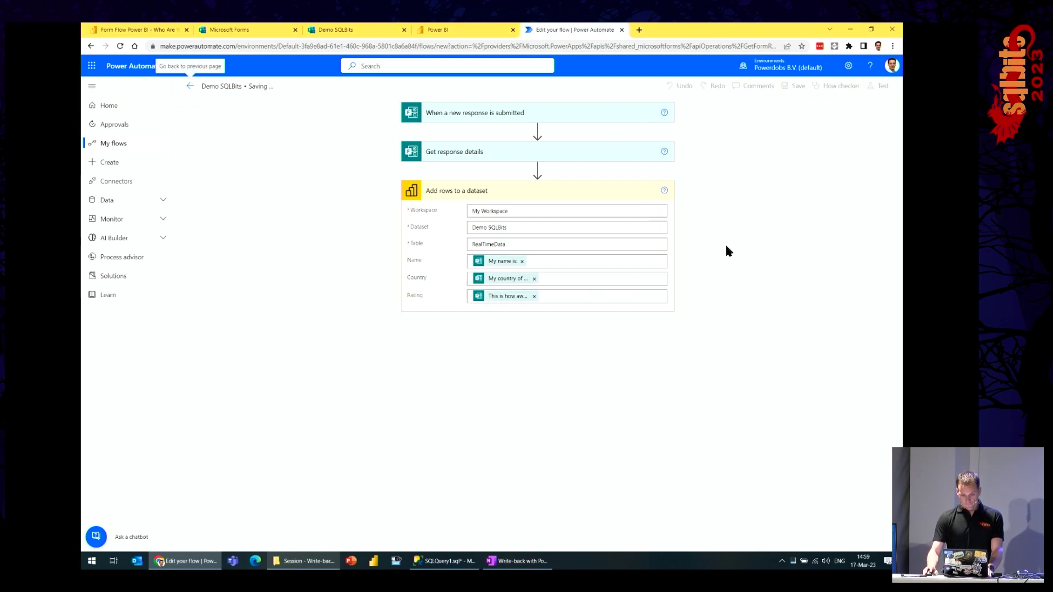
pyautogui.click(355, 26)
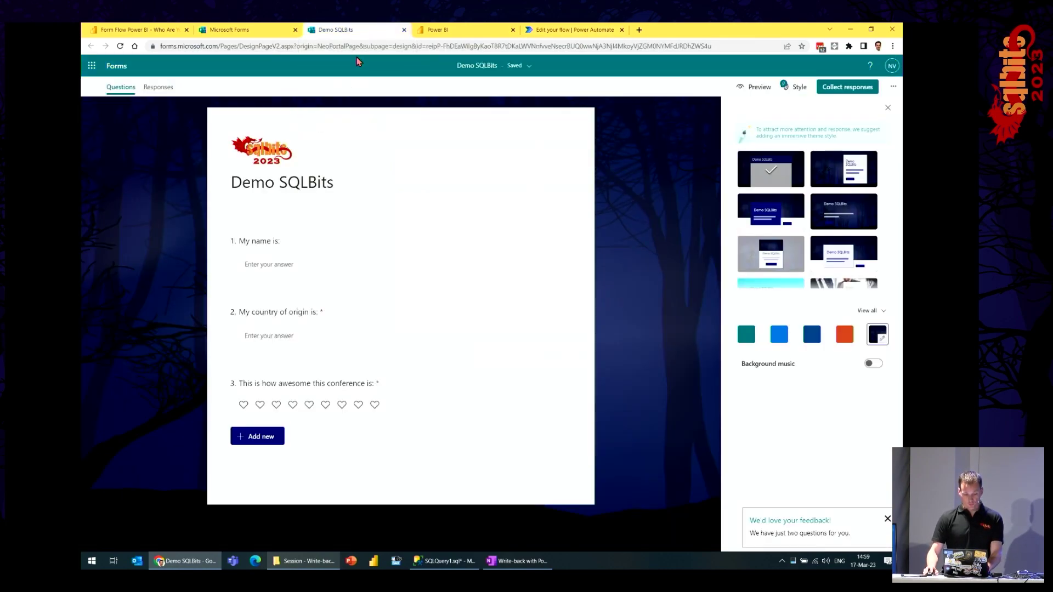
# In the form preview, answer with a respondent name, country NL and the top rating of 9
pyautogui.click(756, 87)
pyautogui.click(374, 267)
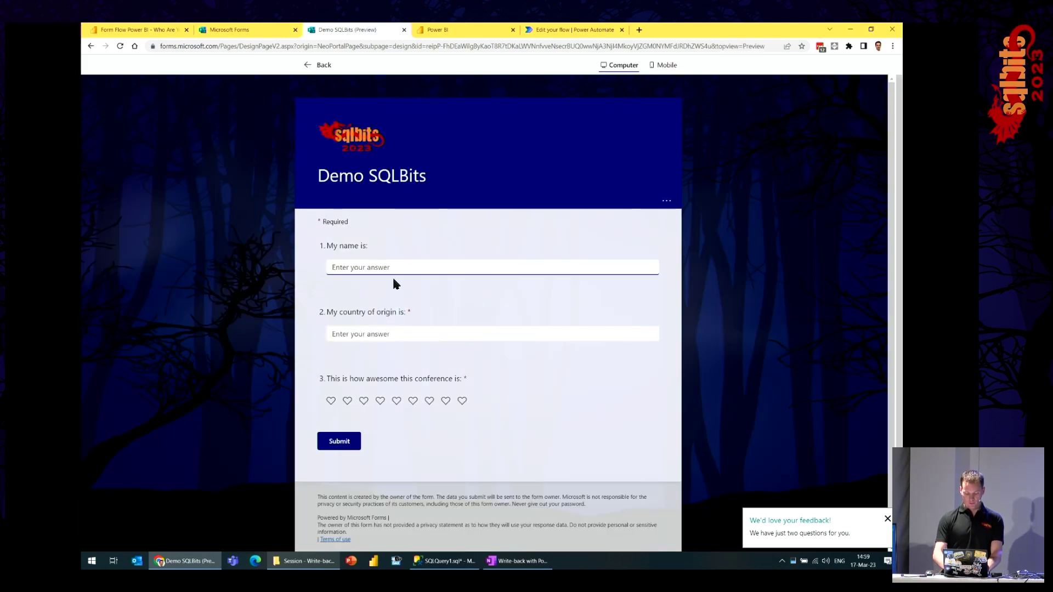
pyautogui.write('Nicky')
pyautogui.press('Tab')
pyautogui.write('NL')
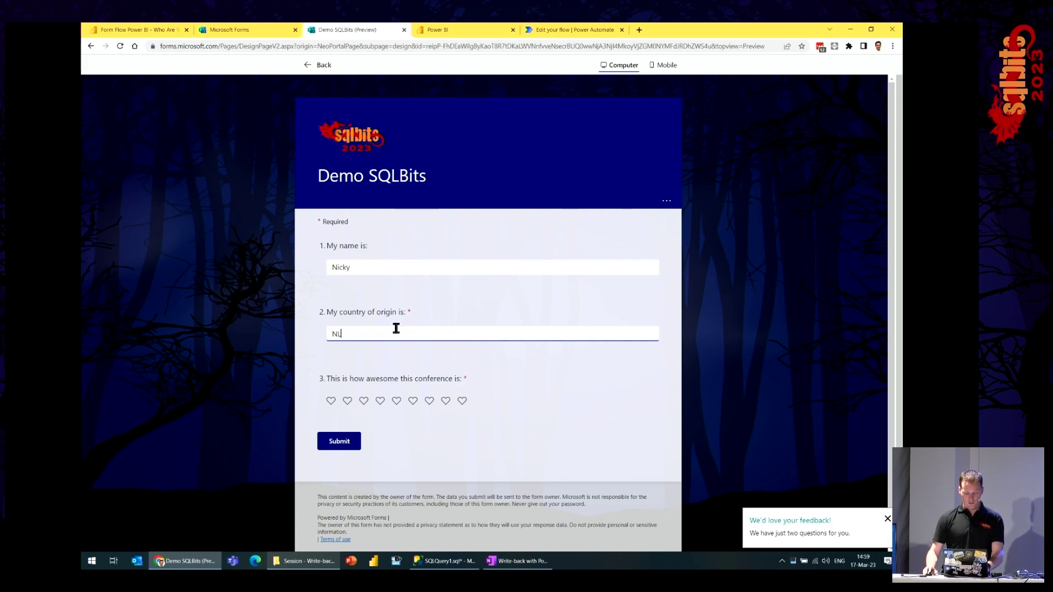
pyautogui.click(461, 401)
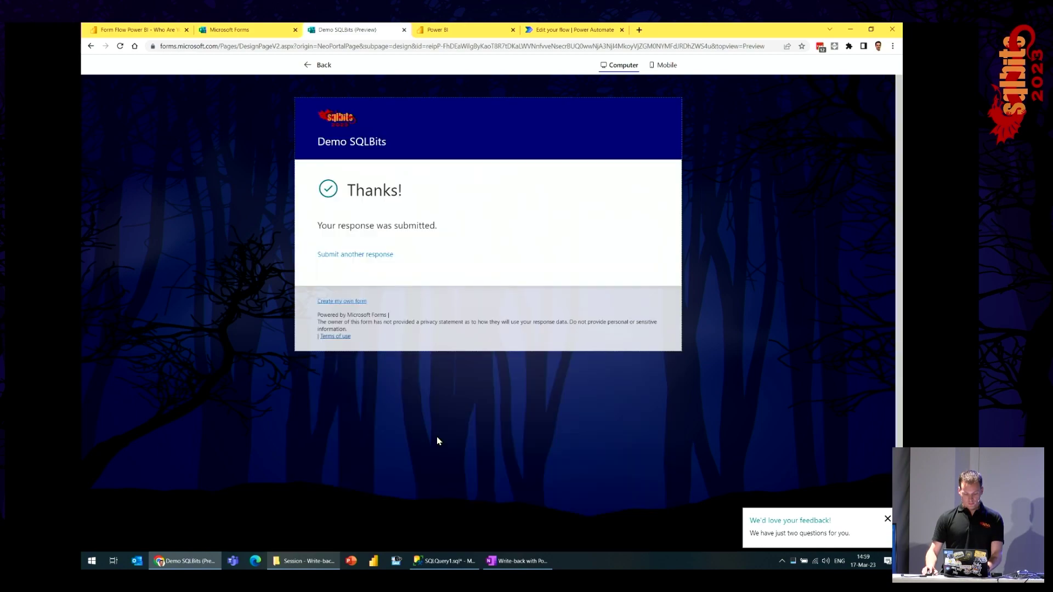
pyautogui.click(355, 257)
pyautogui.hotkey('ctrl', 'Tab')
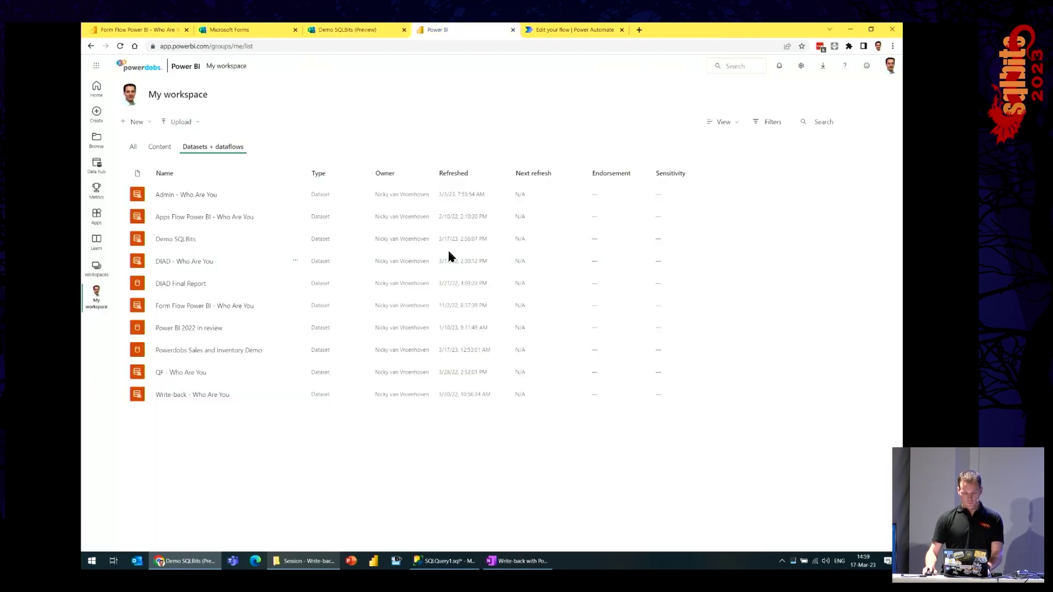
# Leave the flow editor and go to the Power Automate home page
pyautogui.hotkey('ctrl', 'Tab')
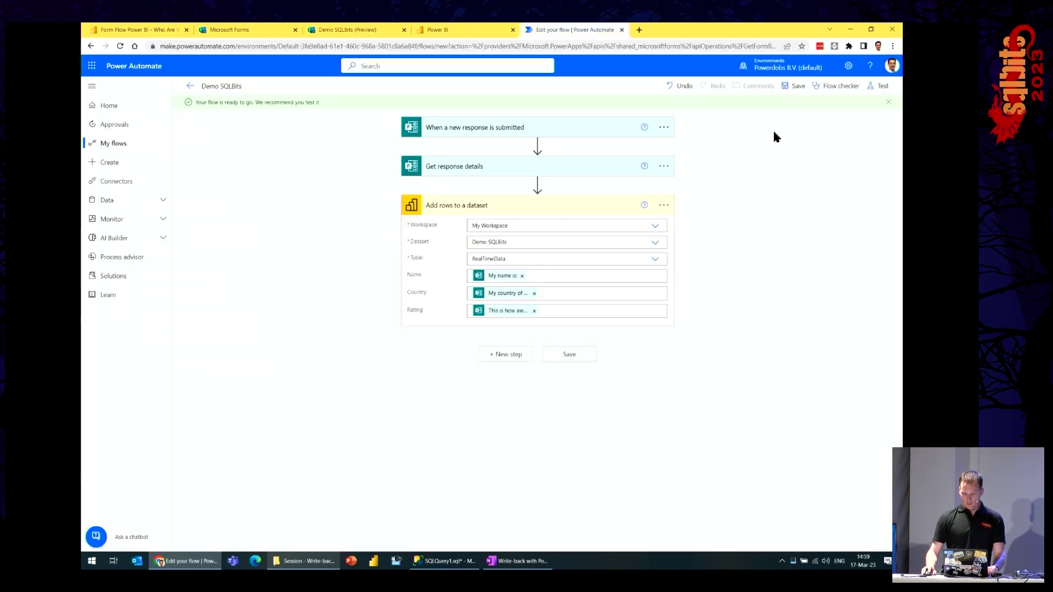
pyautogui.click(190, 86)
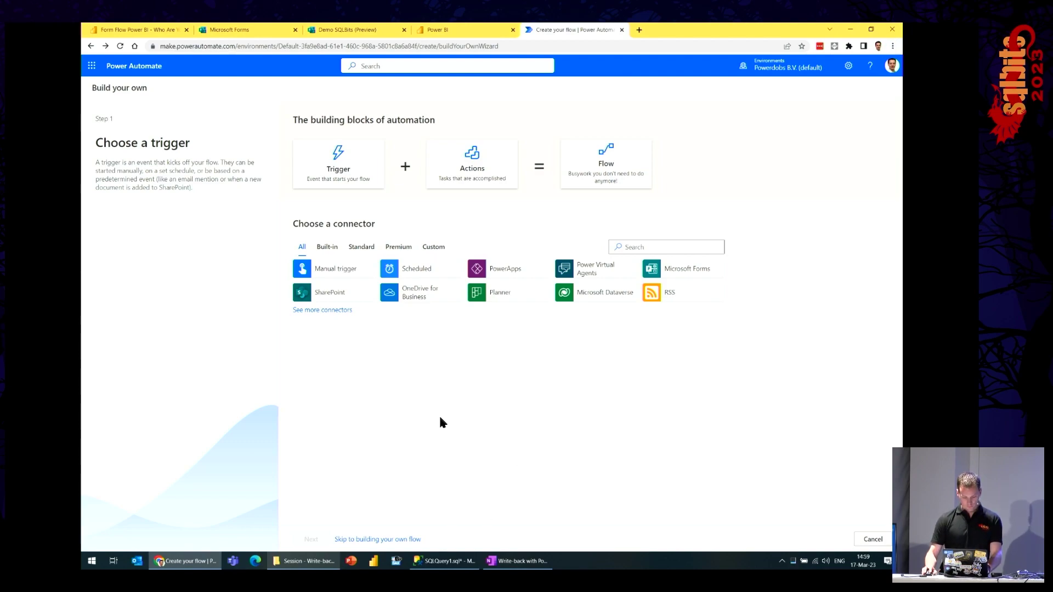
pyautogui.hotkey('ctrl', 'l')
pyautogui.write('make')
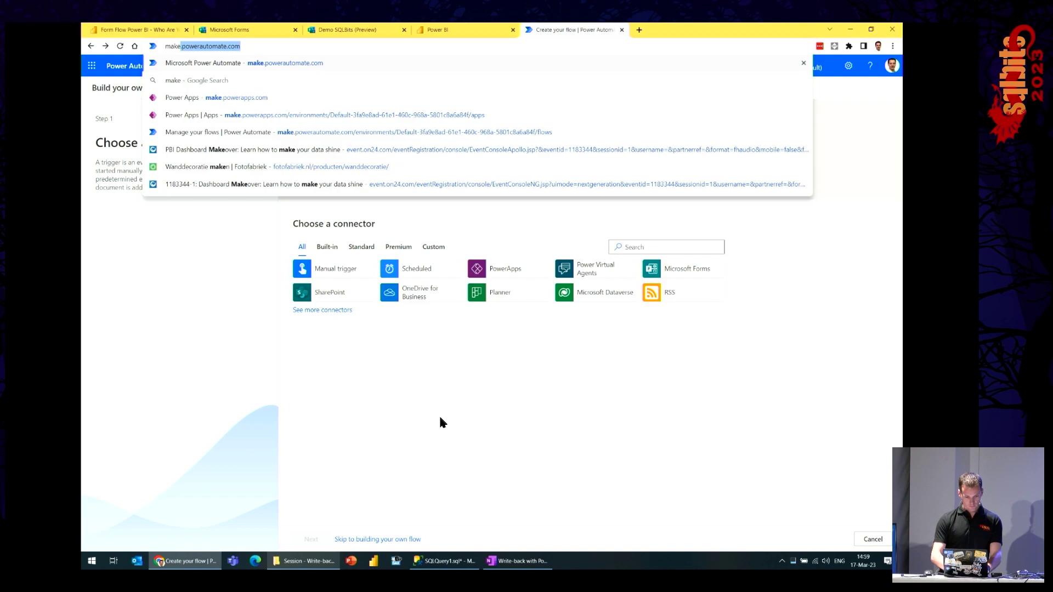
pyautogui.press('Return')
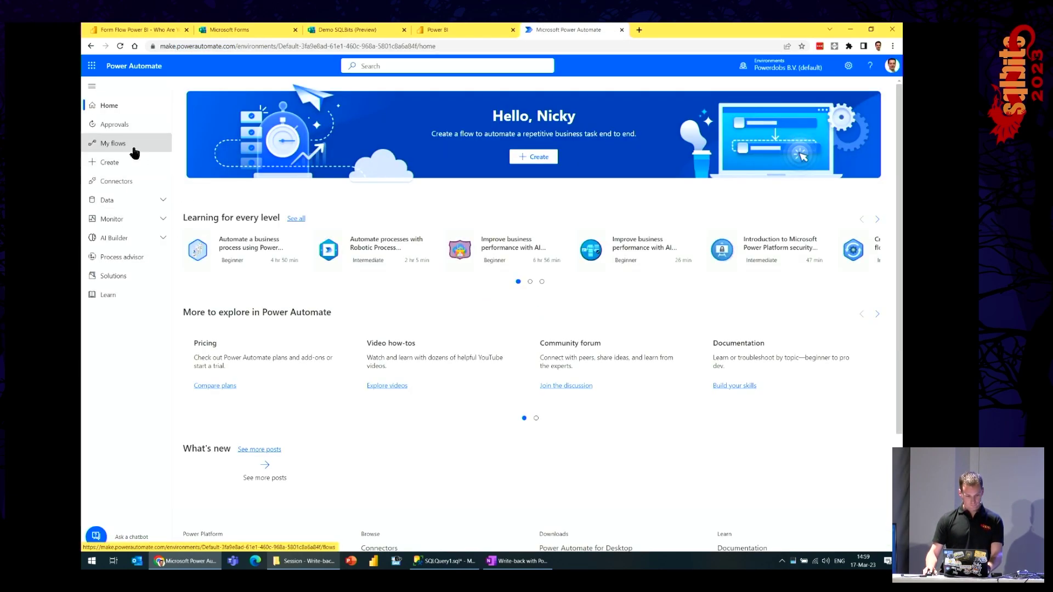
# Open the latest Demo SQLBits run and confirm that Add rows to a dataset received NL and 9
pyautogui.click(129, 144)
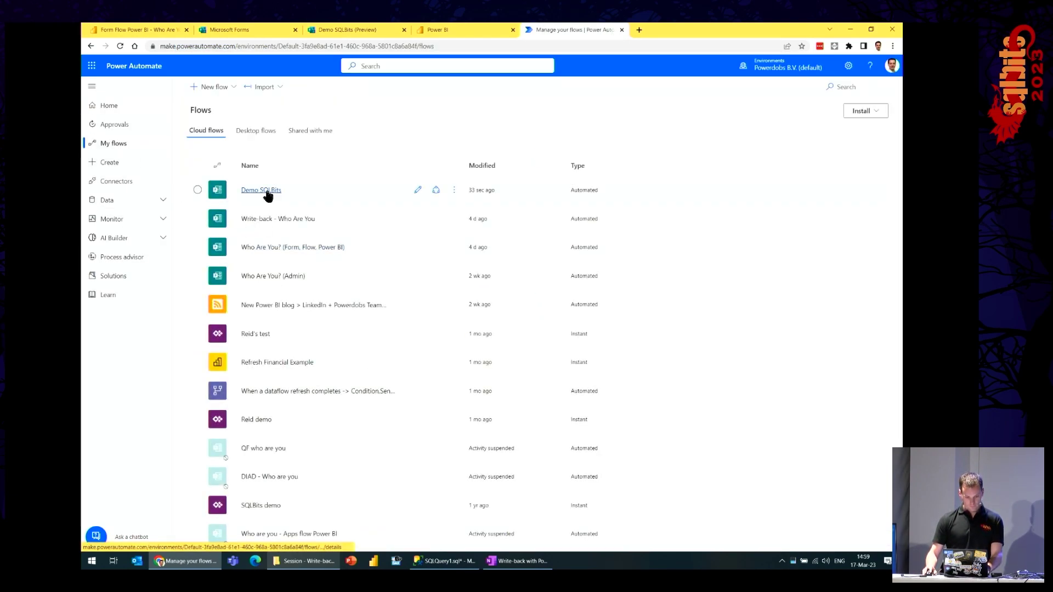
pyautogui.click(276, 190)
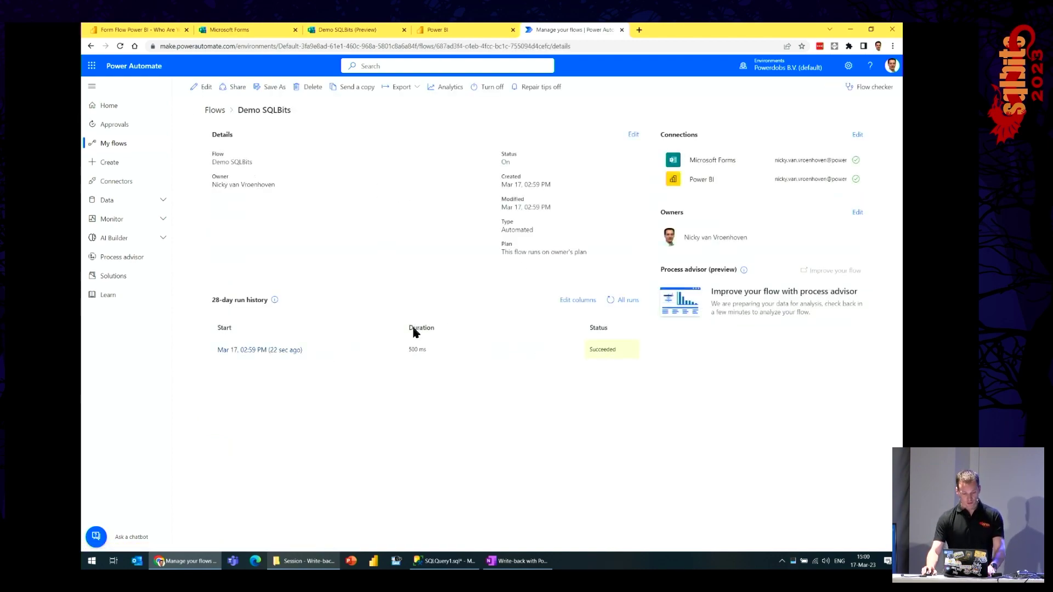
pyautogui.click(275, 351)
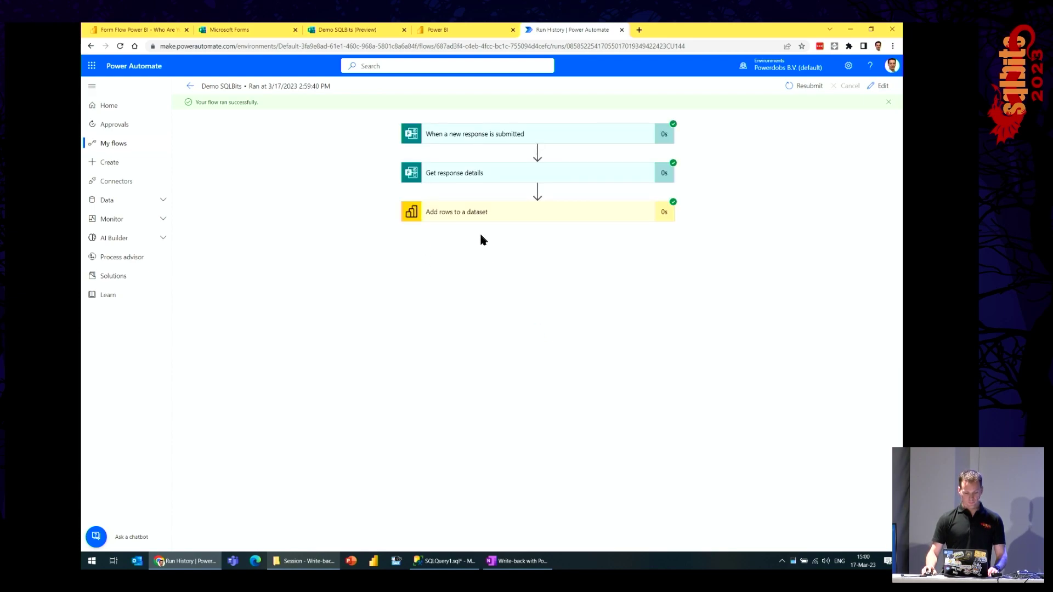
pyautogui.click(503, 221)
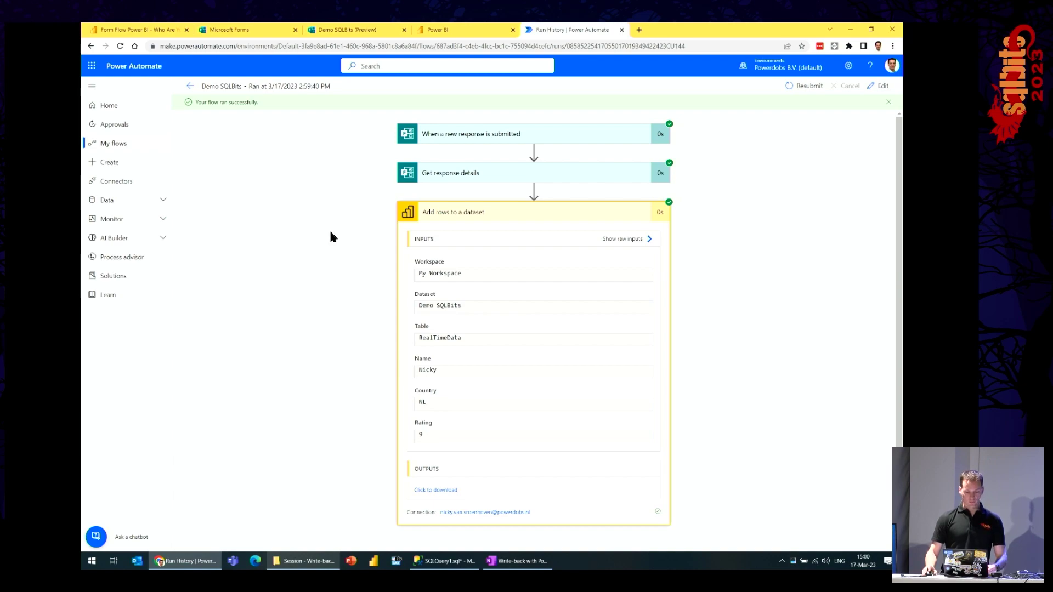
pyautogui.hotkey('alt', 'Left')
pyautogui.click(453, 29)
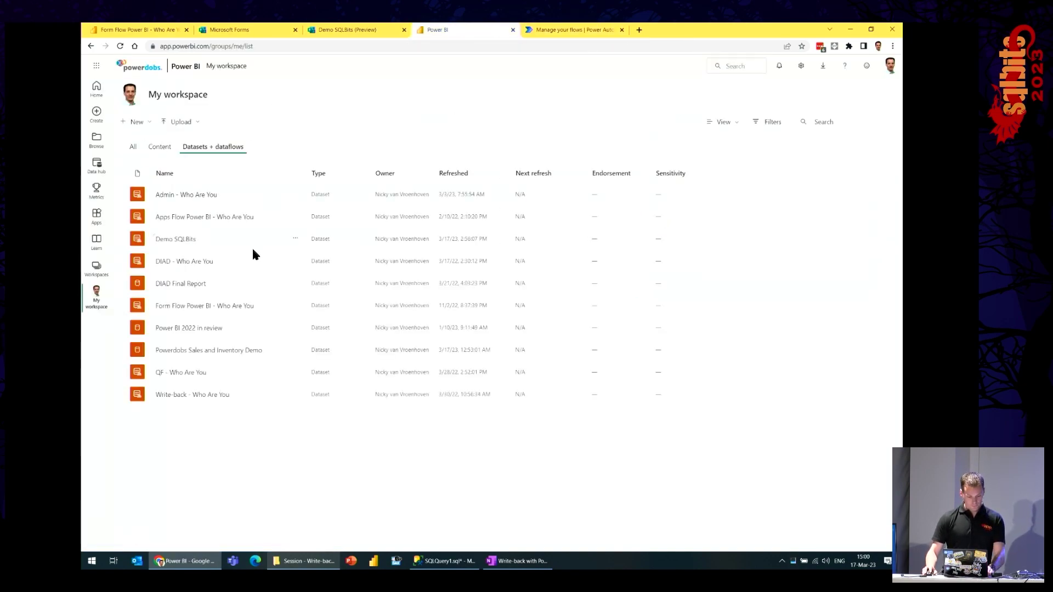
# Create a report from the Demo SQLBits dataset with a Name, Country and Rating table
pyautogui.click(295, 239)
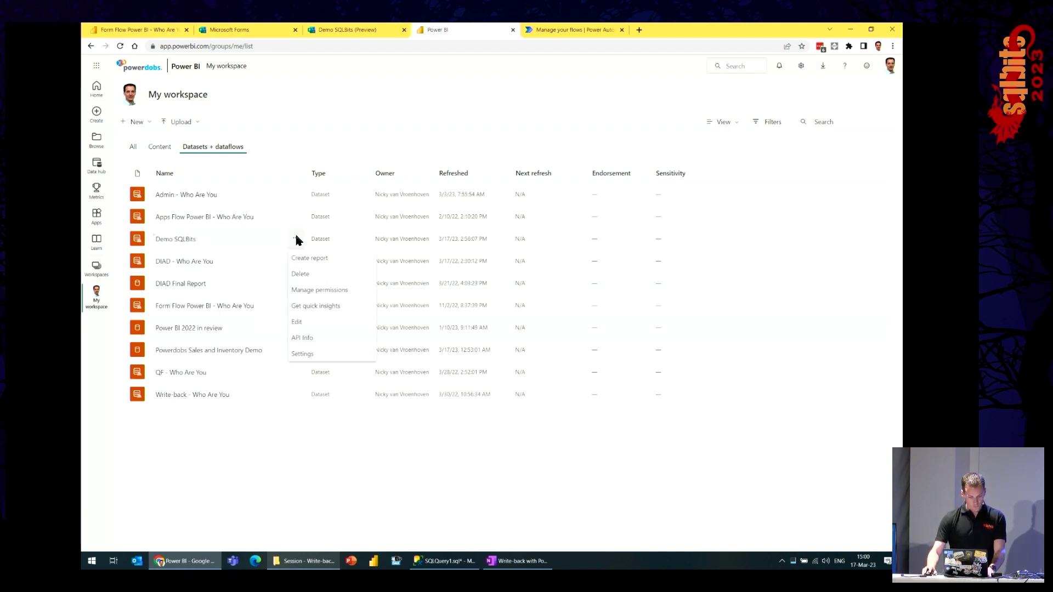
pyautogui.click(342, 259)
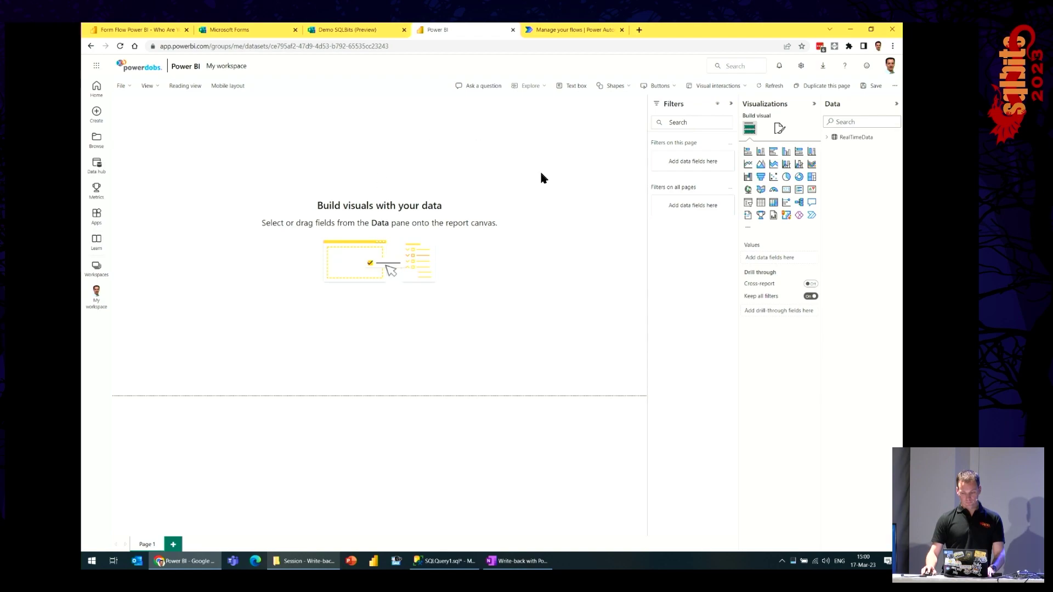
pyautogui.click(827, 137)
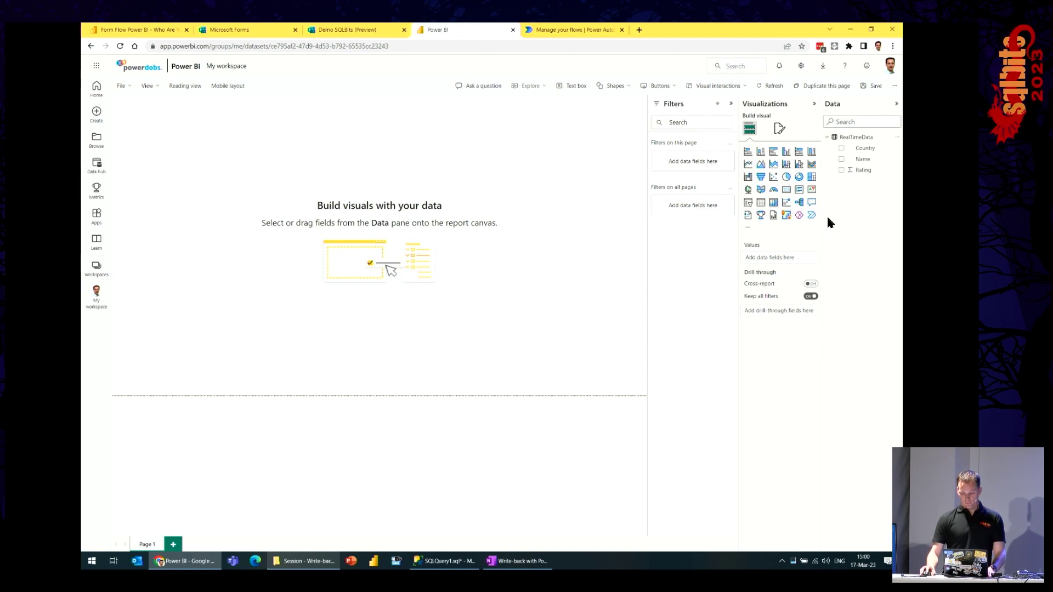
pyautogui.click(841, 159)
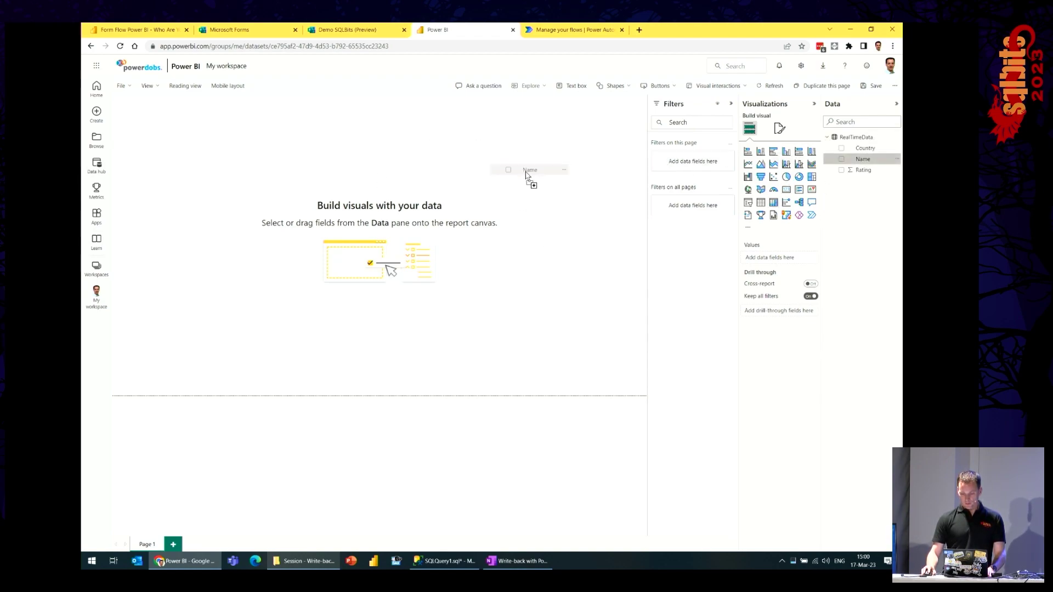
pyautogui.click(841, 148)
pyautogui.click(841, 170)
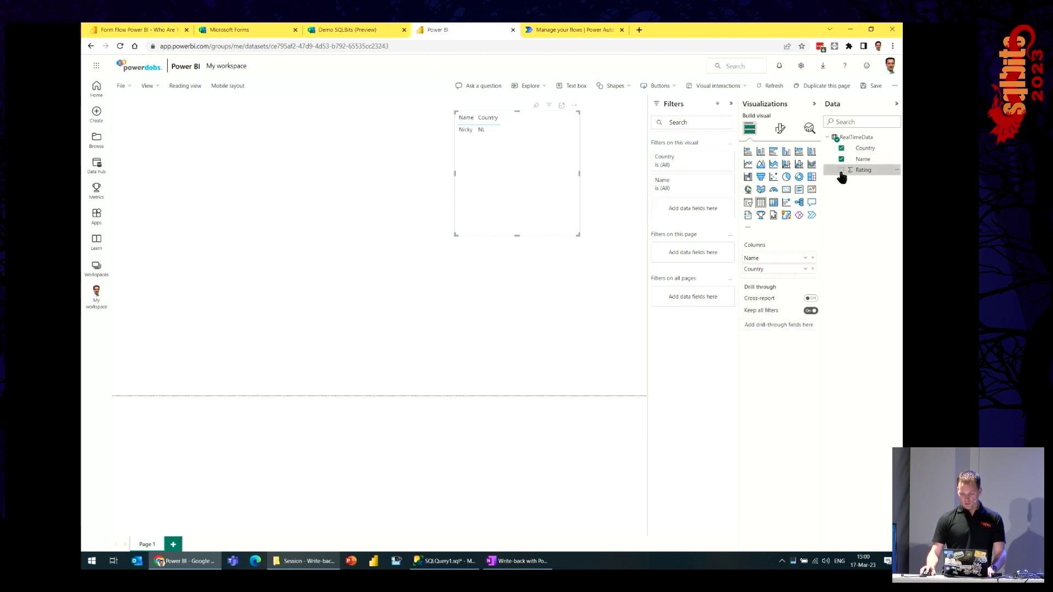
pyautogui.moveTo(456, 112); pyautogui.dragTo(317, 130)
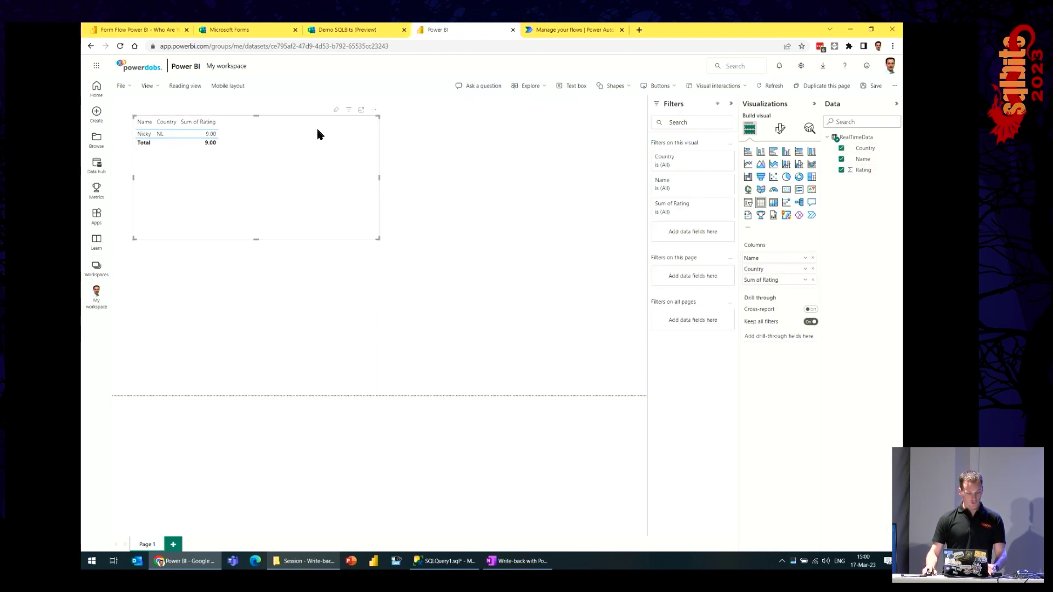
# Set the table's global font size to 14 and move the table to the top-left corner
pyautogui.click(780, 128)
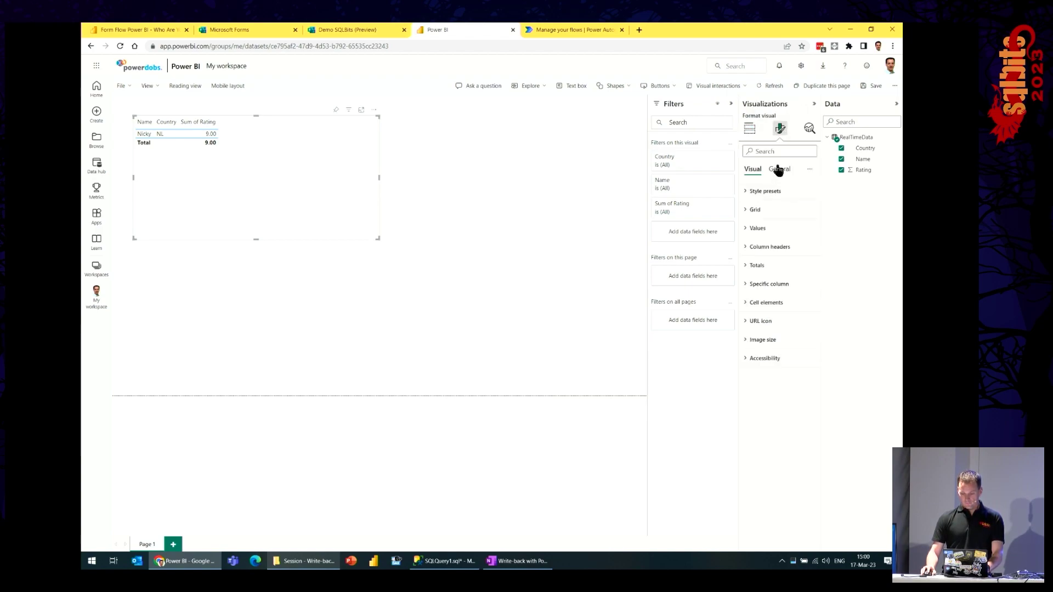
pyautogui.click(778, 151)
pyautogui.write('size')
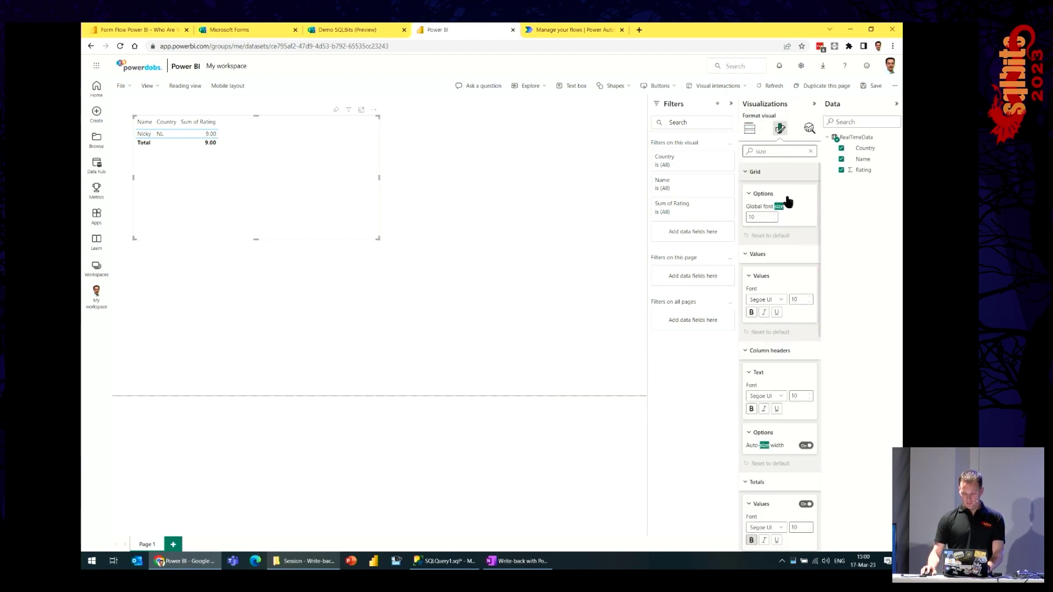
pyautogui.click(775, 218)
pyautogui.write('11')
pyautogui.press('Up')
pyautogui.press('Up')
pyautogui.press('Up')
pyautogui.press('Up')
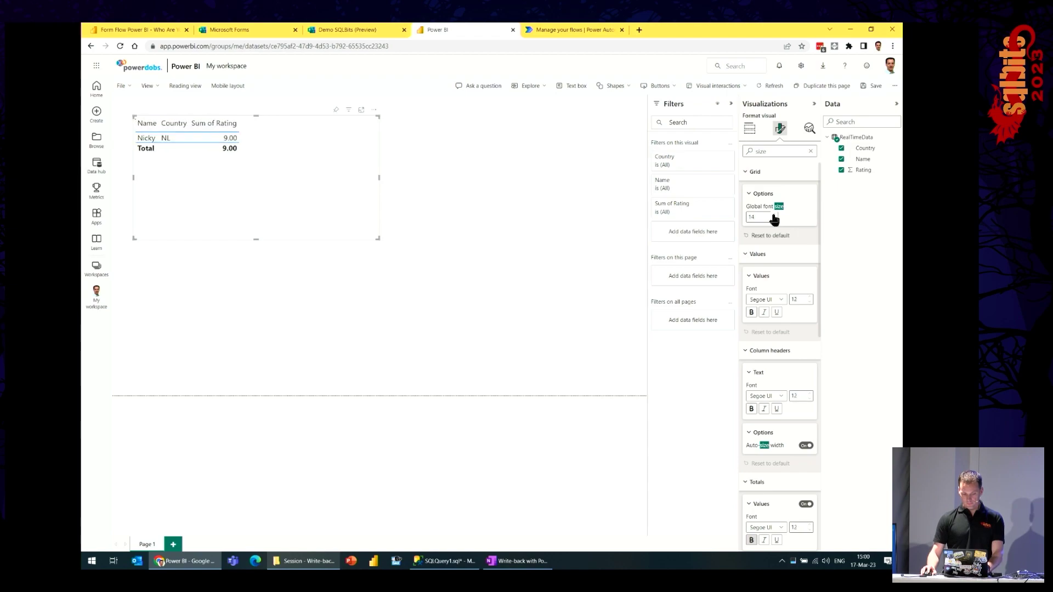
pyautogui.click(456, 132)
pyautogui.moveTo(306, 173); pyautogui.dragTo(285, 152)
pyautogui.click(628, 228)
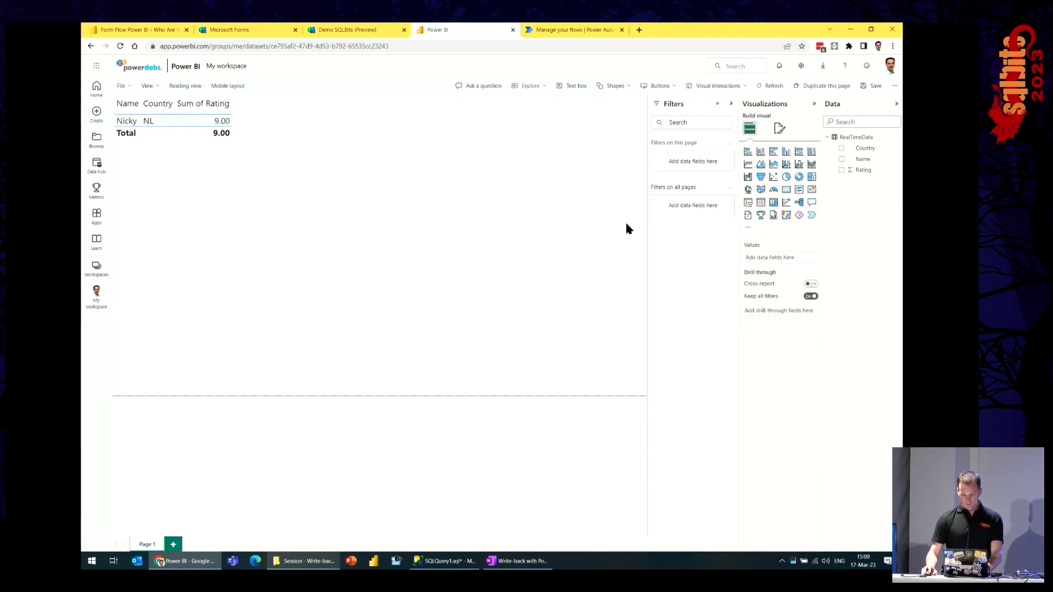
# Add a map of the Country field and size it toward the lower right of the page
pyautogui.moveTo(865, 150); pyautogui.dragTo(419, 266)
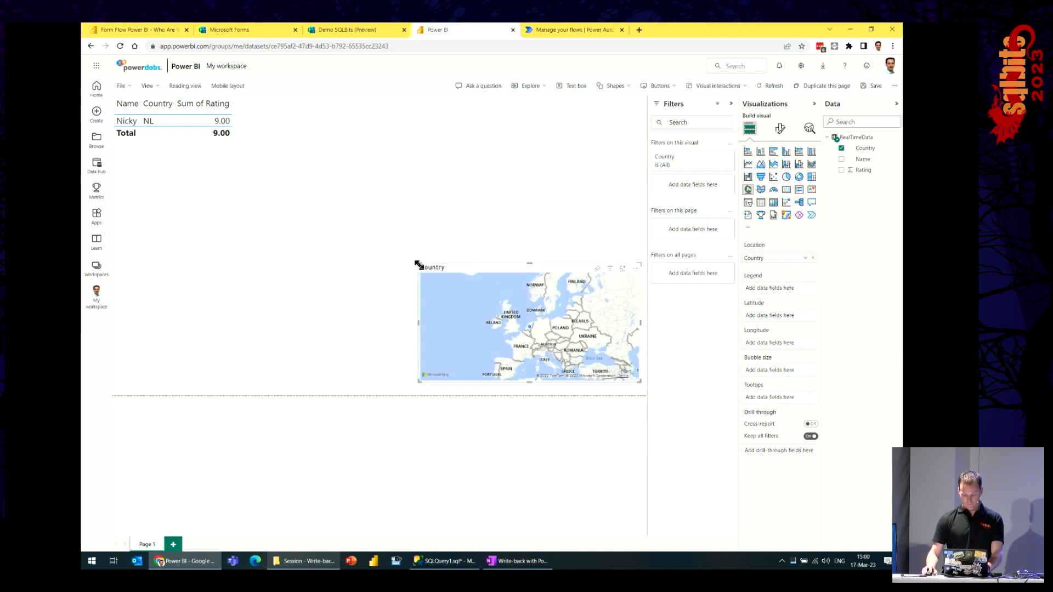
pyautogui.moveTo(498, 270); pyautogui.dragTo(438, 241)
pyautogui.moveTo(578, 351); pyautogui.dragTo(651, 407)
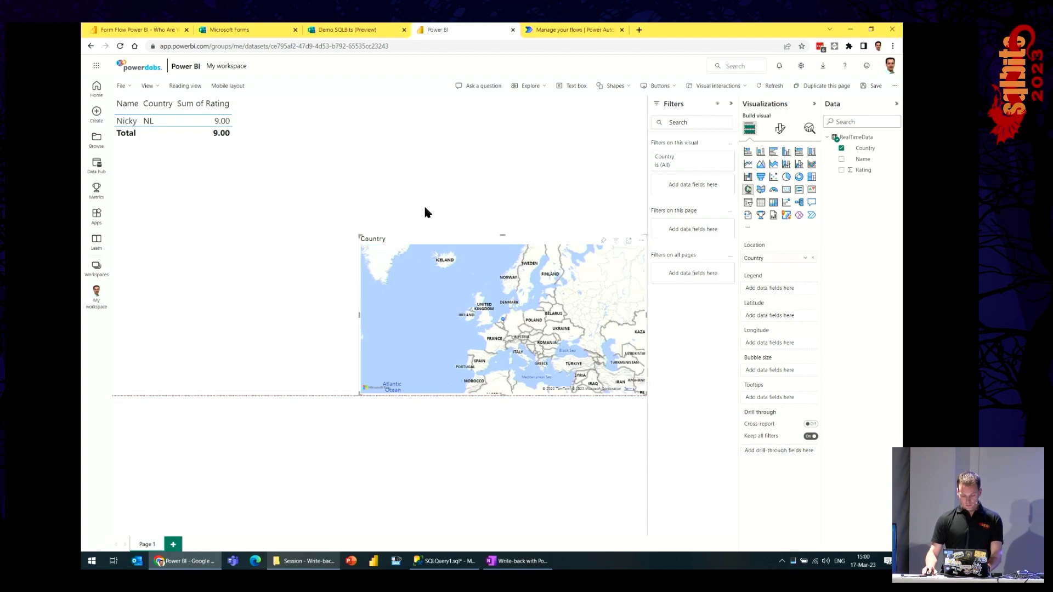
pyautogui.click(388, 168)
# Import the Word Cloud custom visual from the visuals catalogue
pyautogui.click(747, 229)
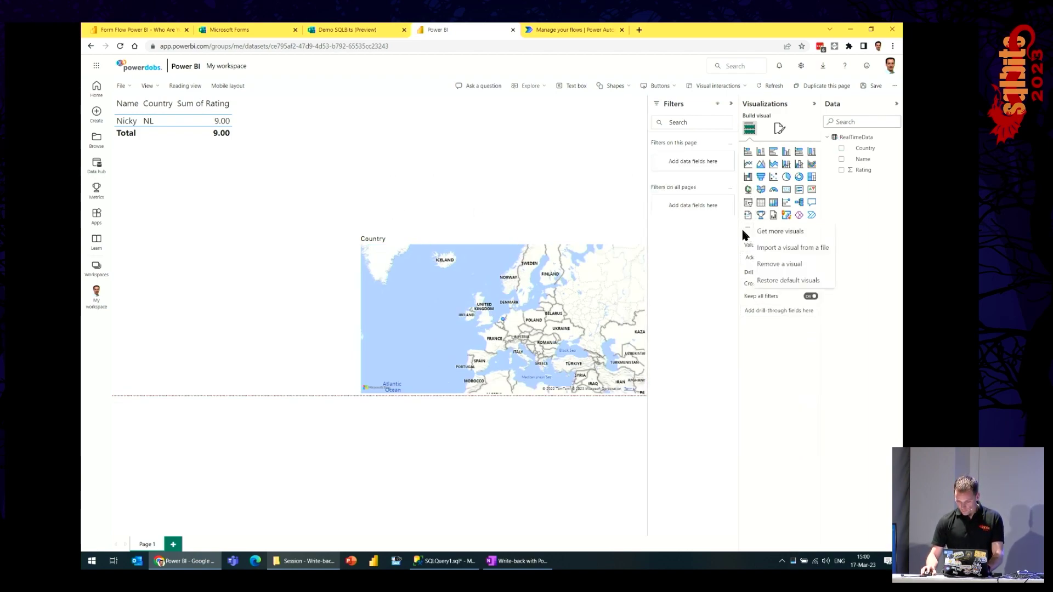
pyautogui.click(782, 231)
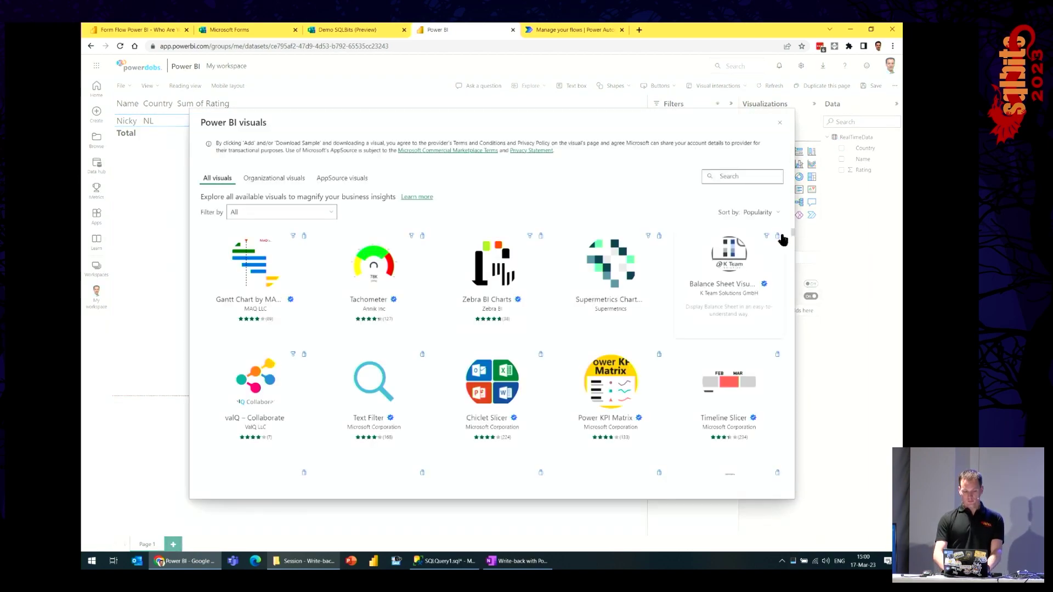
pyautogui.click(752, 175)
pyautogui.write('word')
pyautogui.click(254, 266)
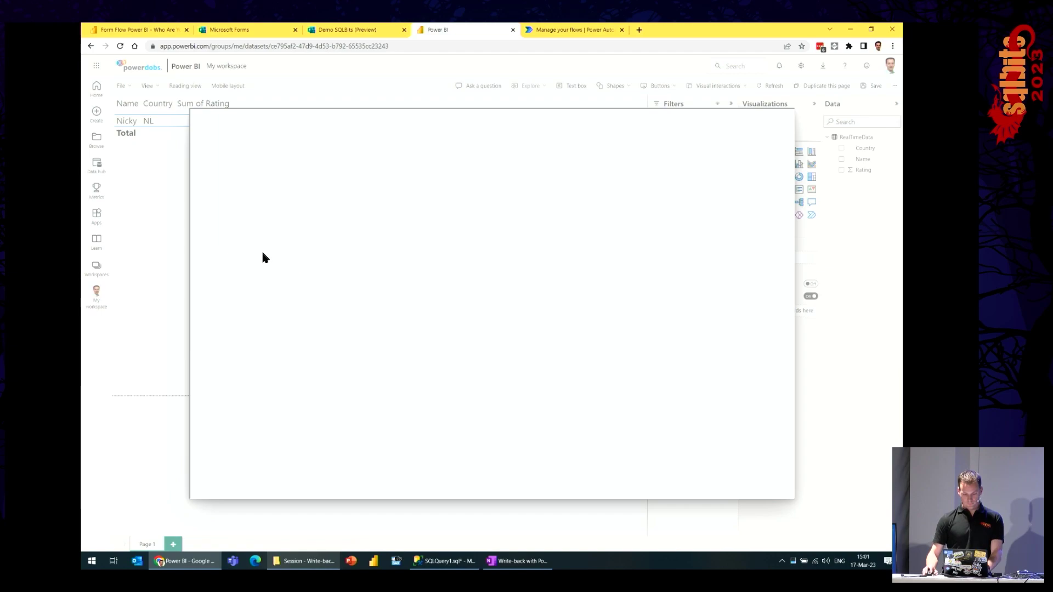
pyautogui.click(248, 252)
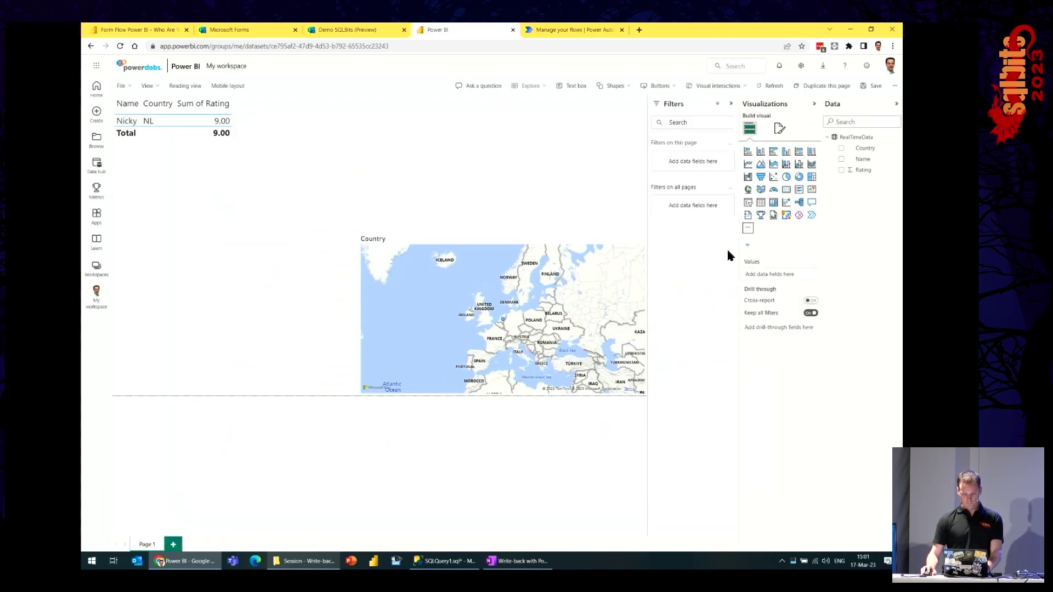
# Add a Name word cloud and a 9.00 Average of Rating card, then switch to reading view
pyautogui.click(748, 247)
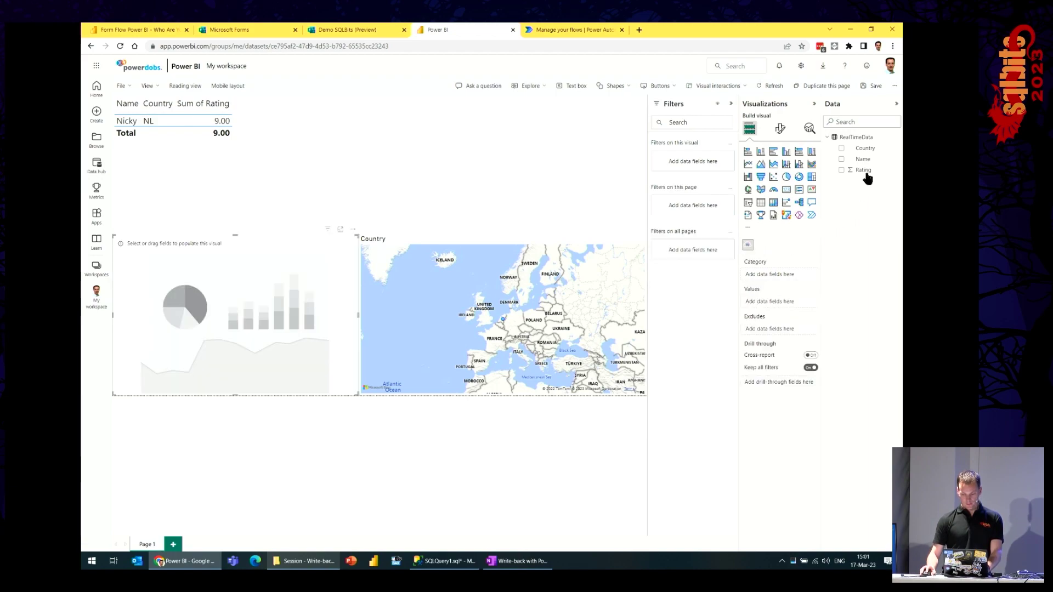
pyautogui.click(841, 159)
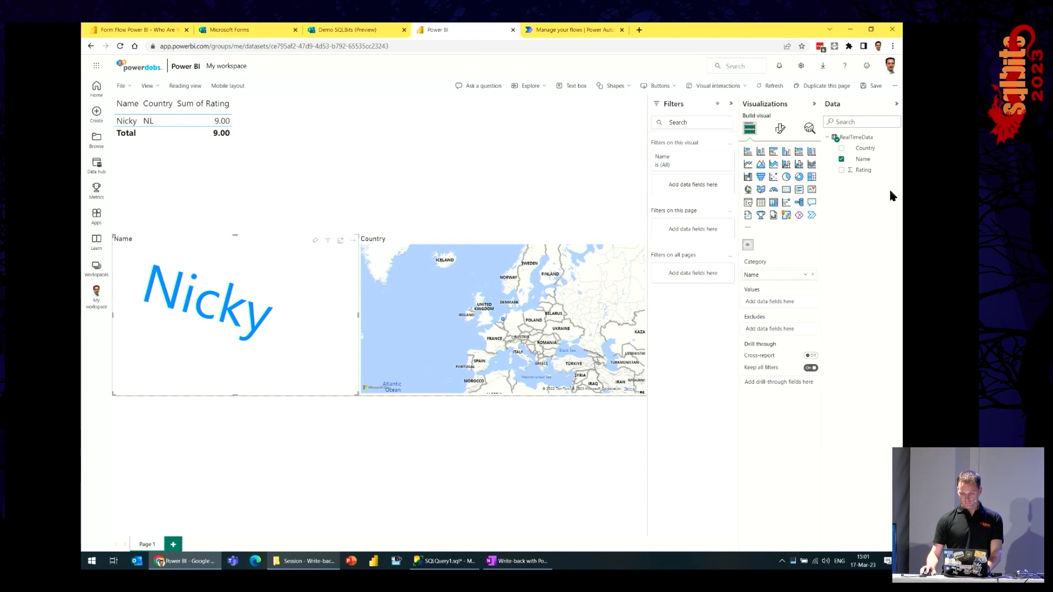
pyautogui.moveTo(852, 171); pyautogui.dragTo(508, 146)
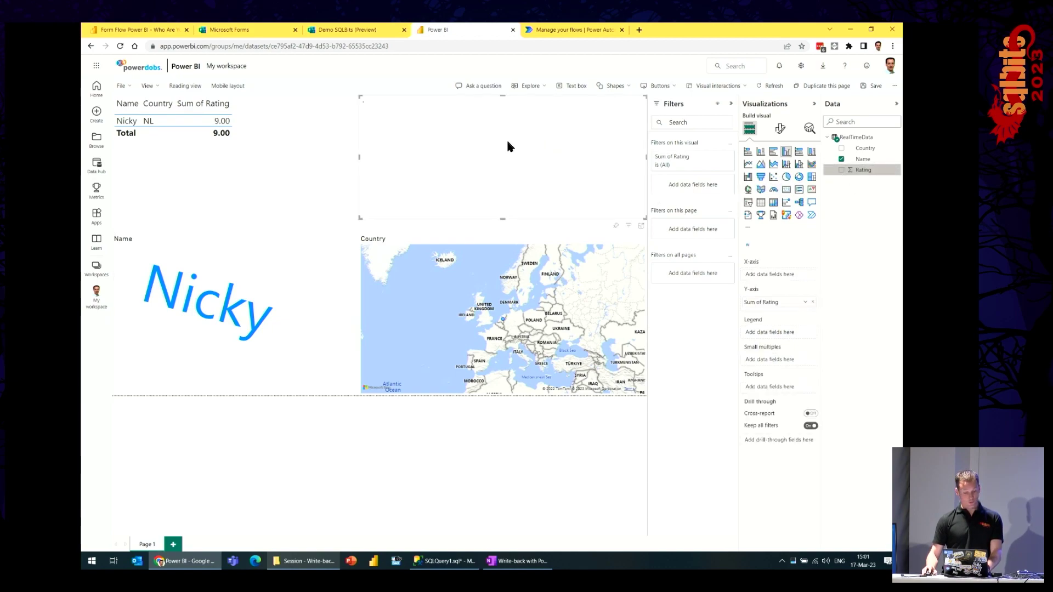
pyautogui.click(786, 189)
pyautogui.click(805, 276)
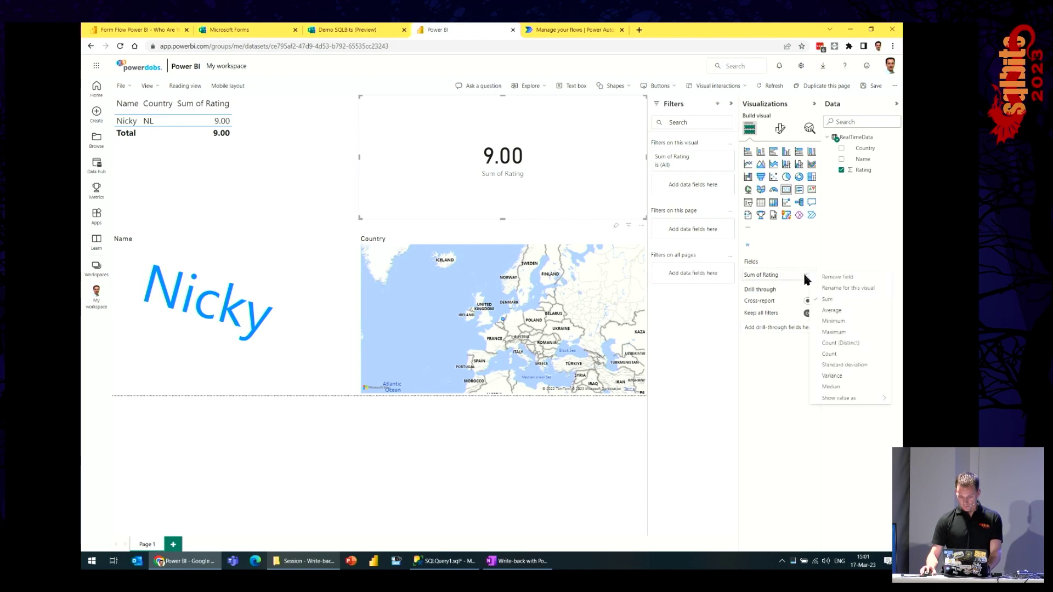
pyautogui.click(833, 310)
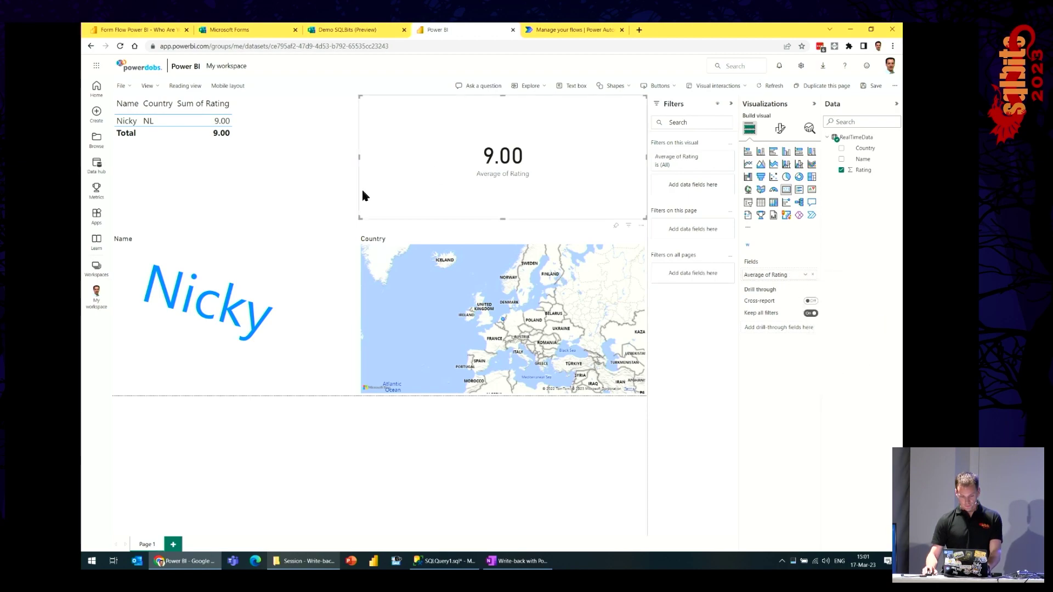
pyautogui.moveTo(360, 217); pyautogui.dragTo(503, 165)
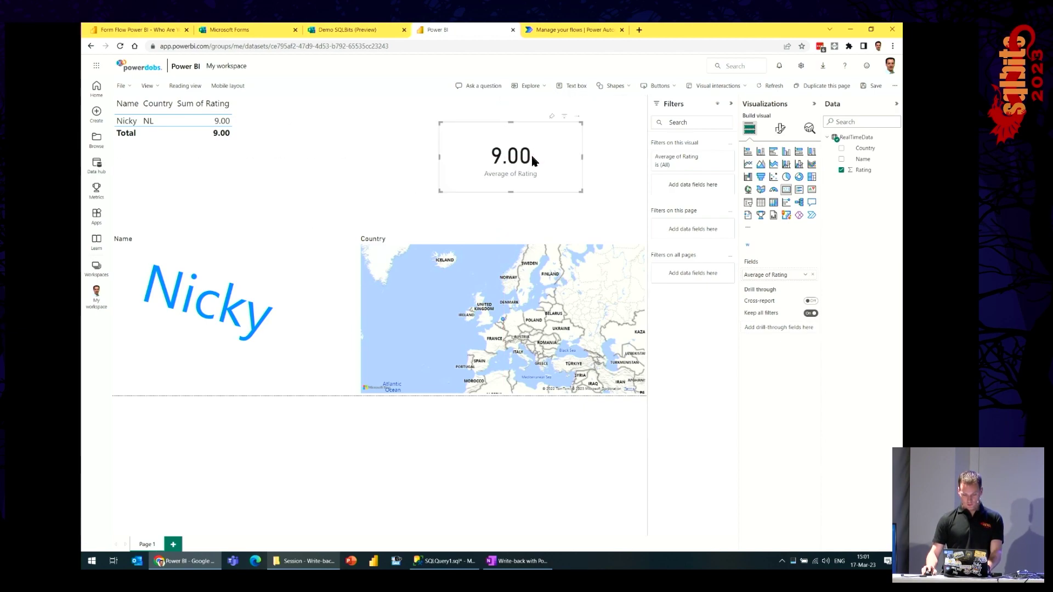
pyautogui.click(224, 104)
pyautogui.click(196, 88)
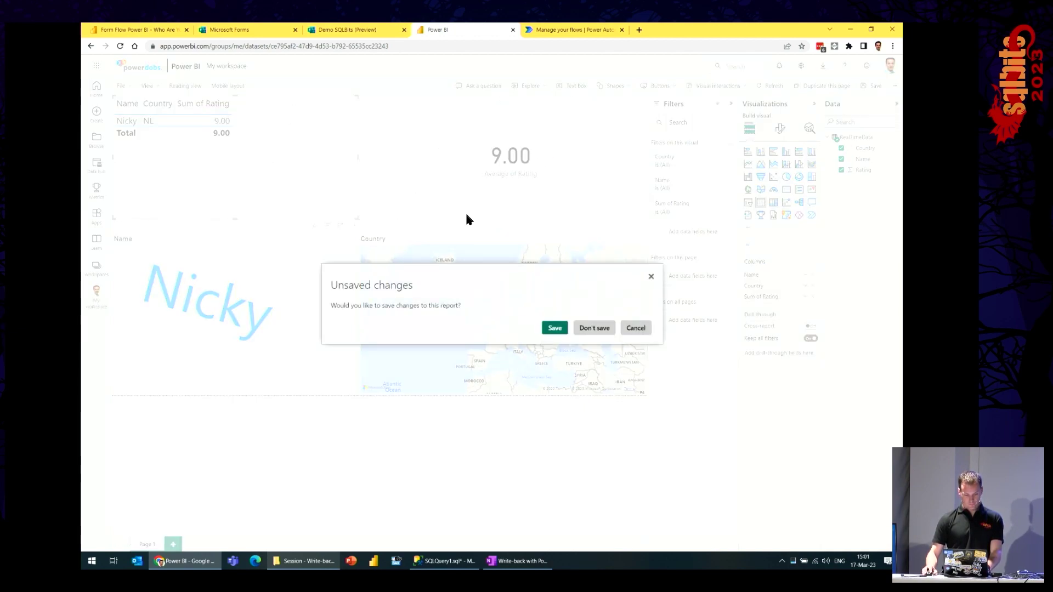
# Save the report as 'Demo SQLBits' in My workspace
pyautogui.click(554, 328)
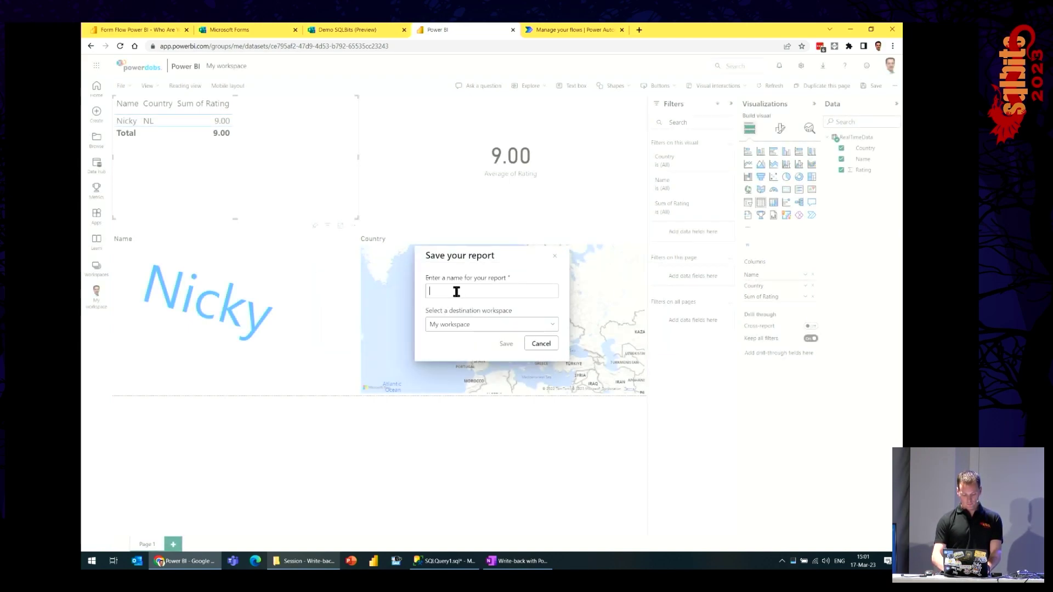
pyautogui.write('Demo SQLBits')
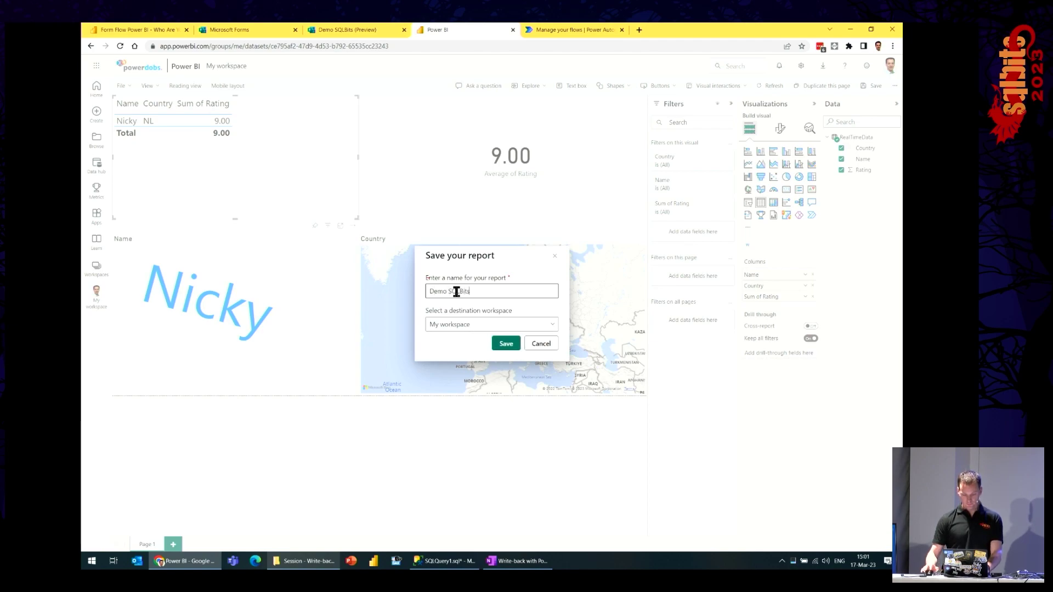
pyautogui.click(506, 344)
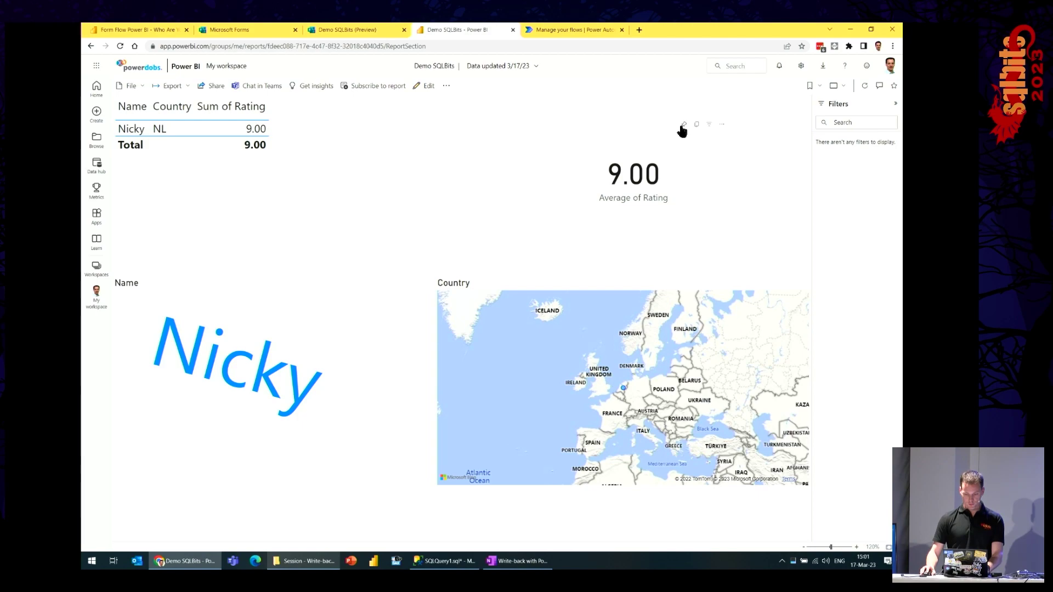
# Pin the Average of Rating card to a new 'Demo SQLBits' dashboard, then open the report again
pyautogui.click(684, 125)
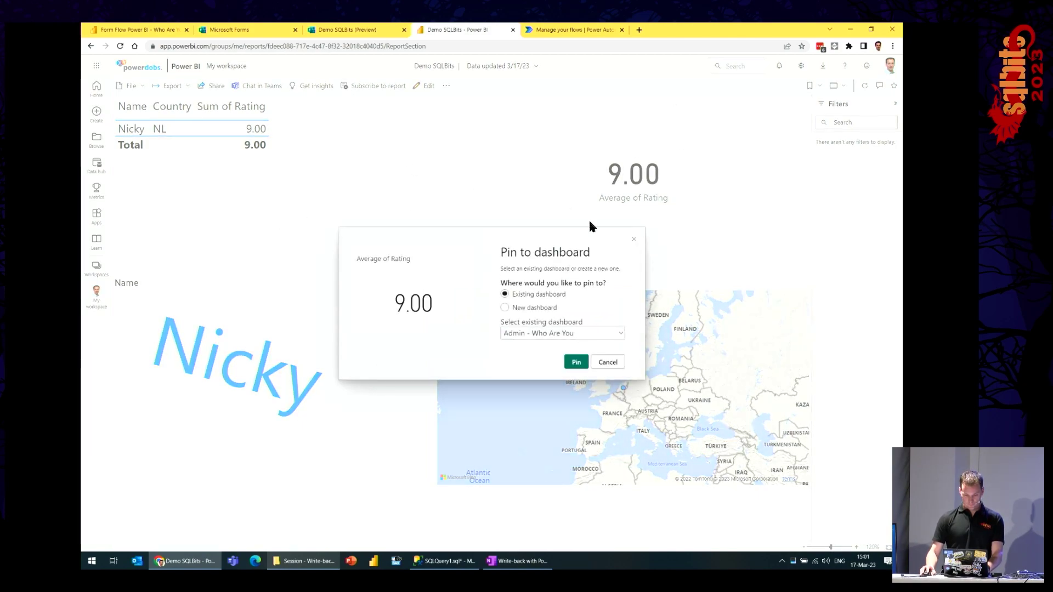
pyautogui.click(607, 363)
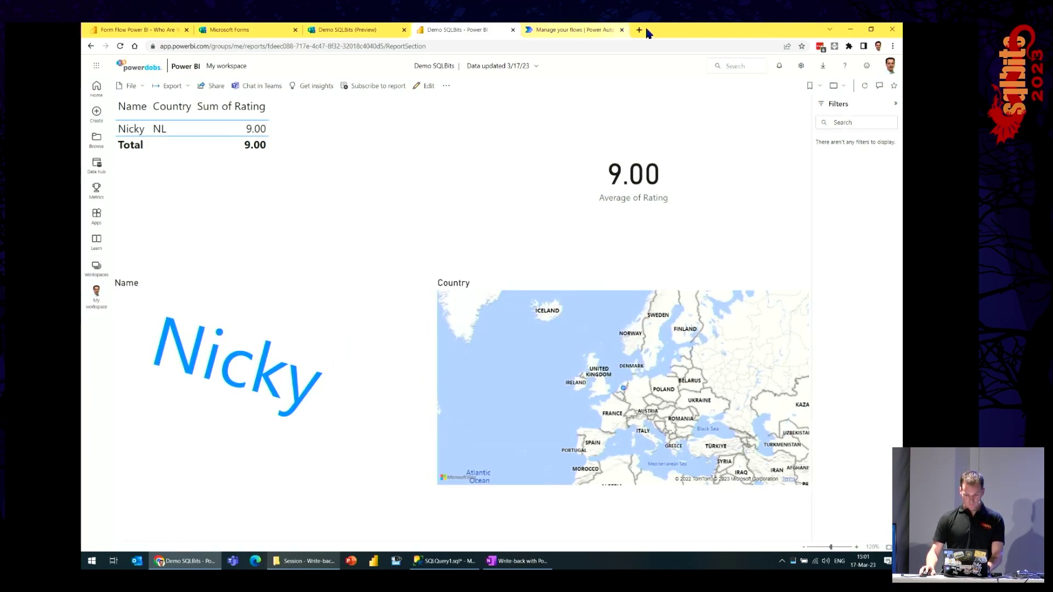
pyautogui.click(683, 124)
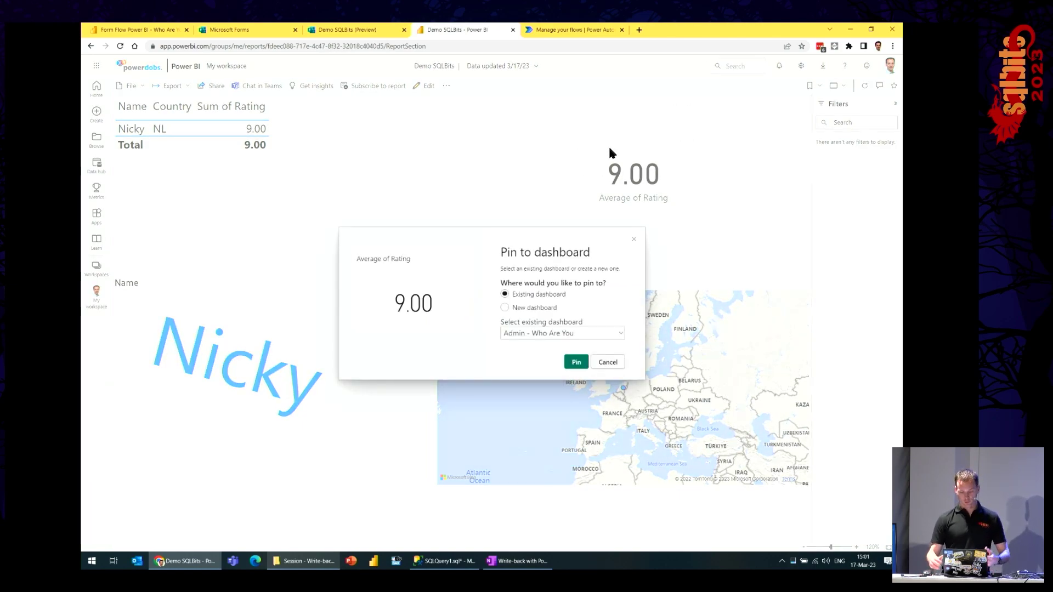
pyautogui.click(521, 308)
pyautogui.click(538, 336)
pyautogui.write('Demo')
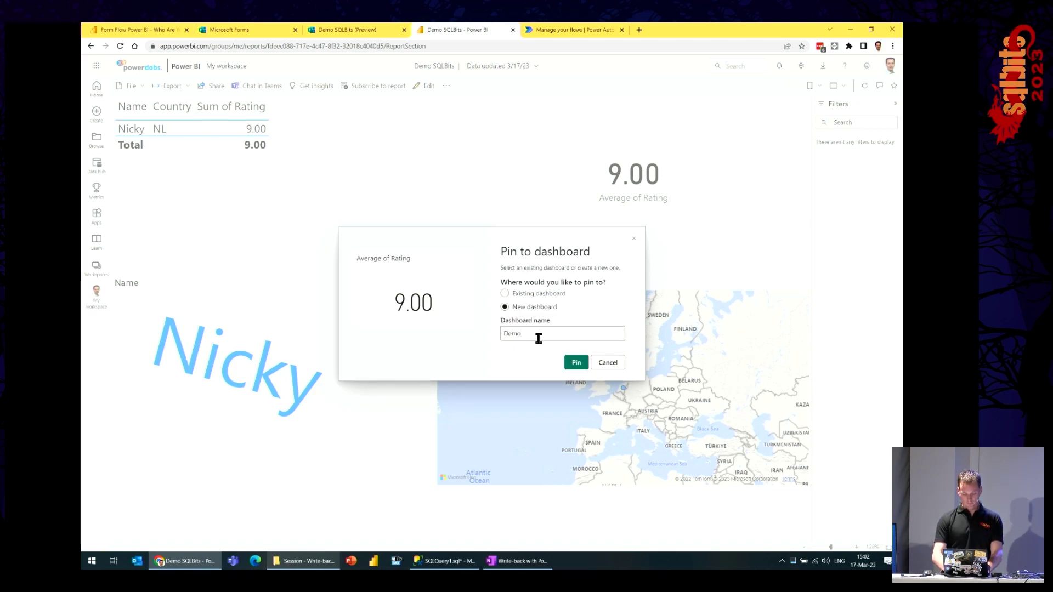
pyautogui.write(' SQLBits')
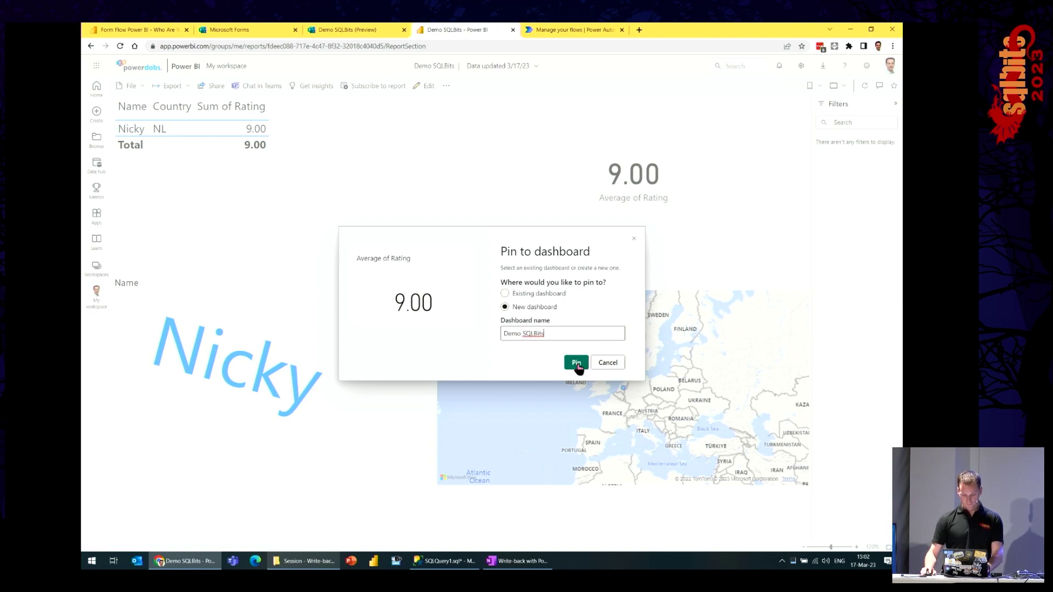
pyautogui.click(576, 364)
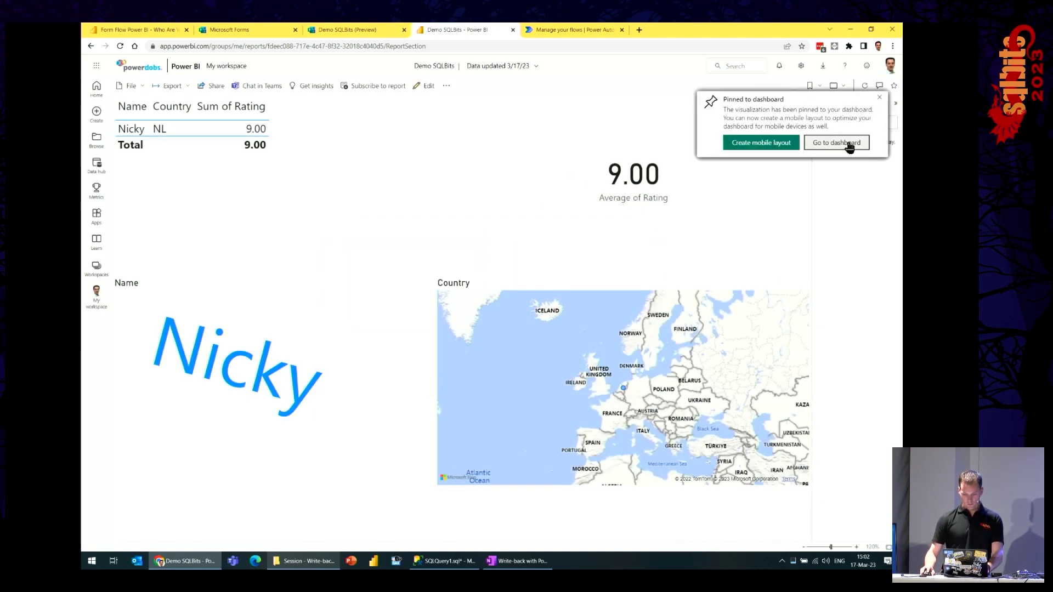
pyautogui.click(851, 146)
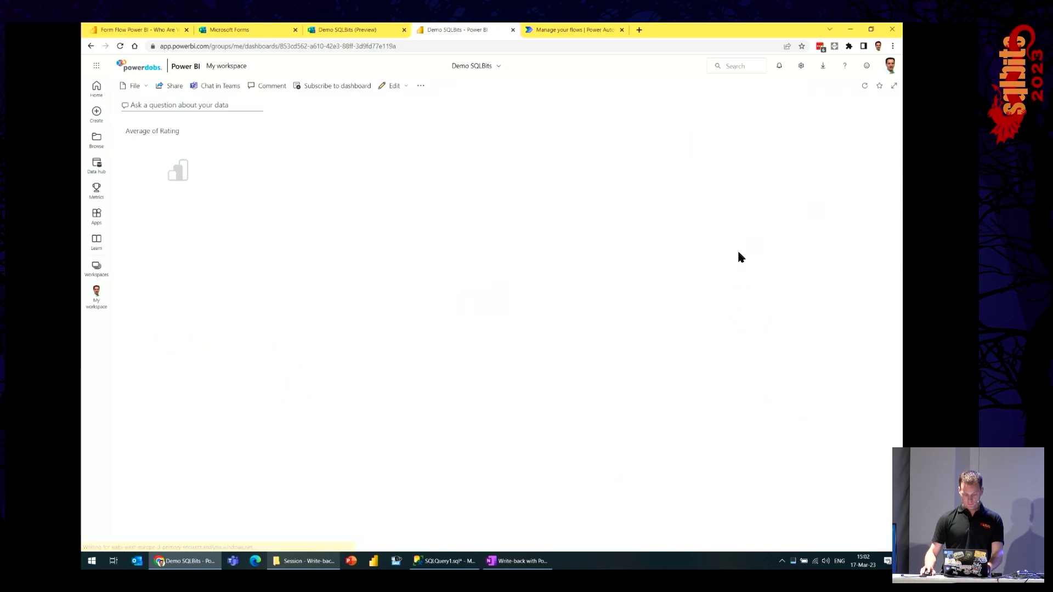
pyautogui.click(174, 144)
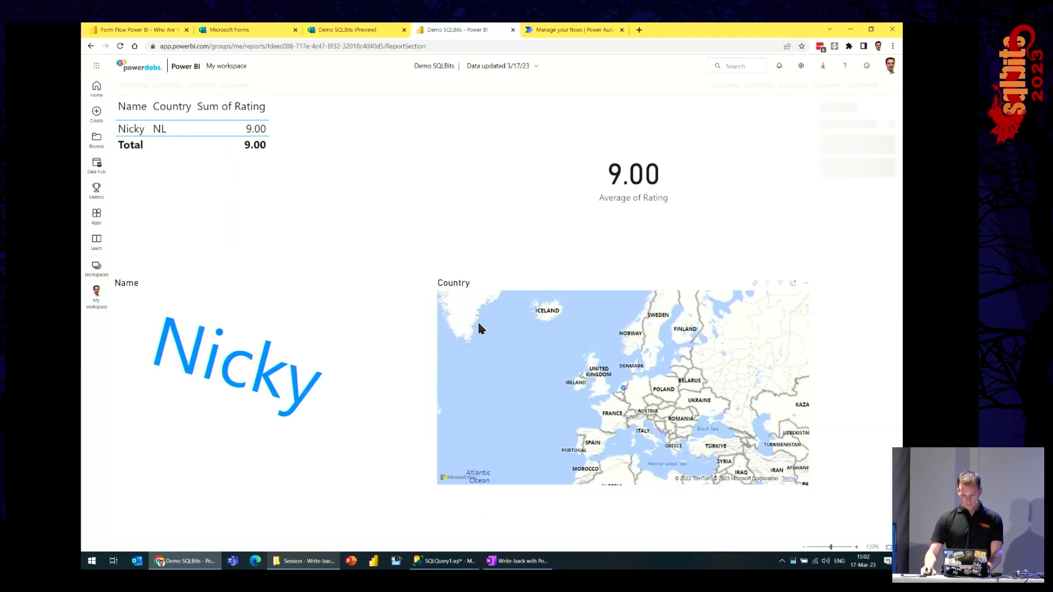
# Pin the Country map to the existing Demo SQLBits dashboard
pyautogui.click(755, 284)
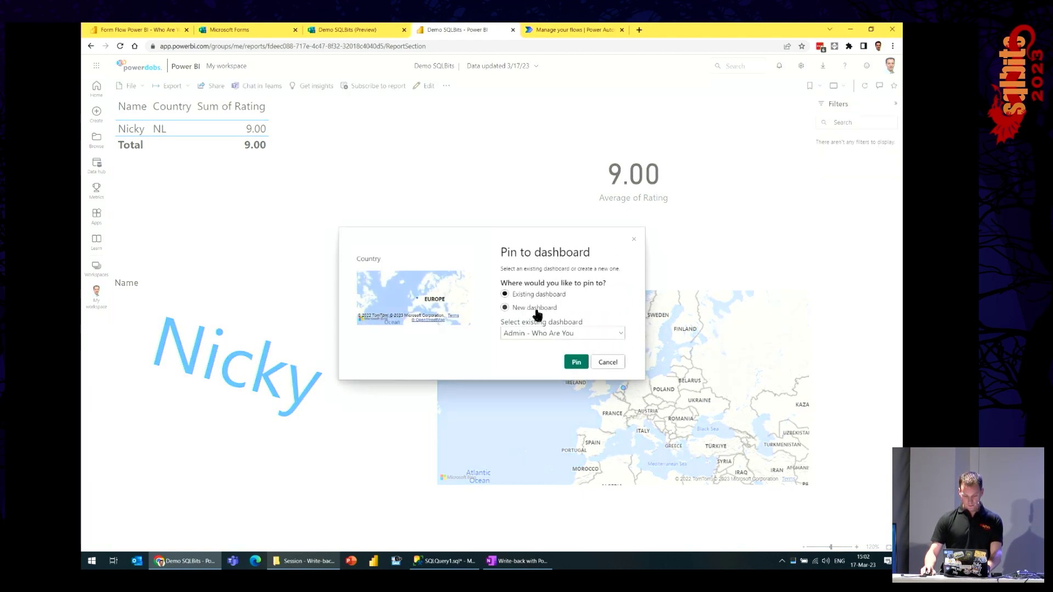
pyautogui.click(552, 335)
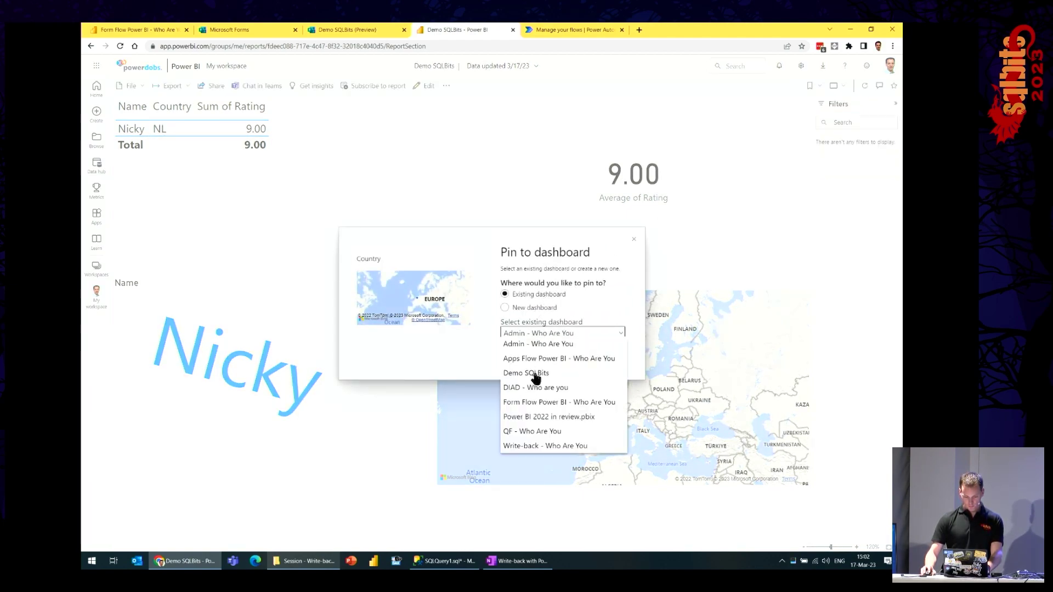
pyautogui.click(535, 373)
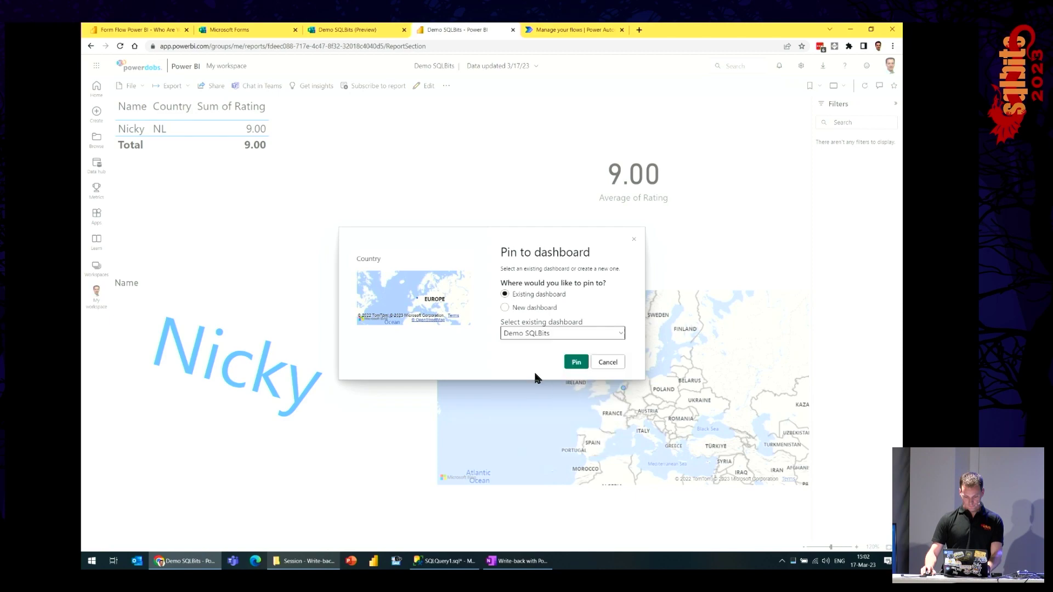
pyautogui.click(576, 362)
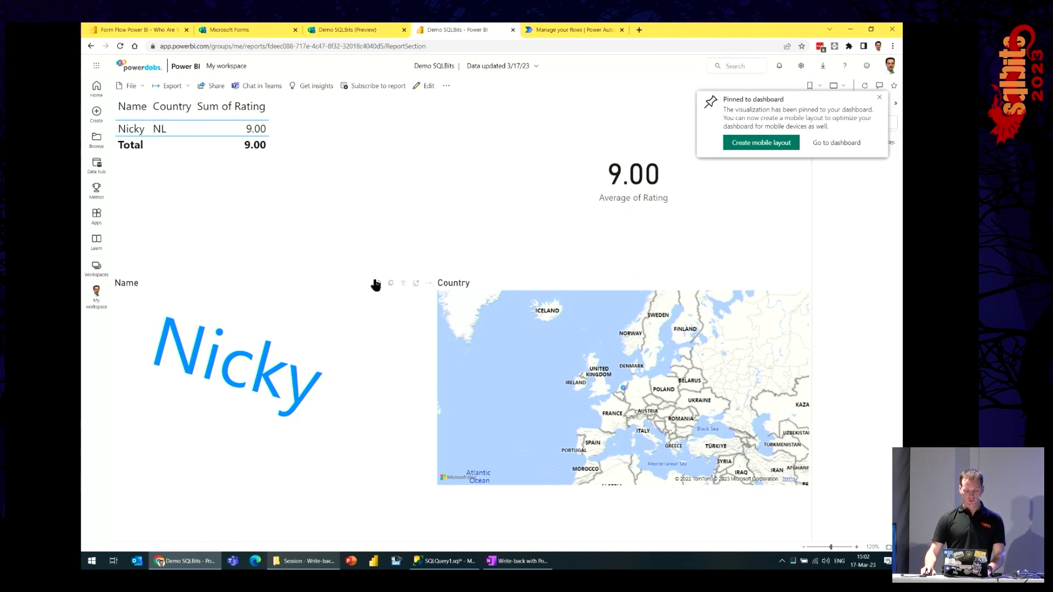
# Pin the Name word cloud to Demo SQLBits as well and open the dashboard
pyautogui.click(378, 284)
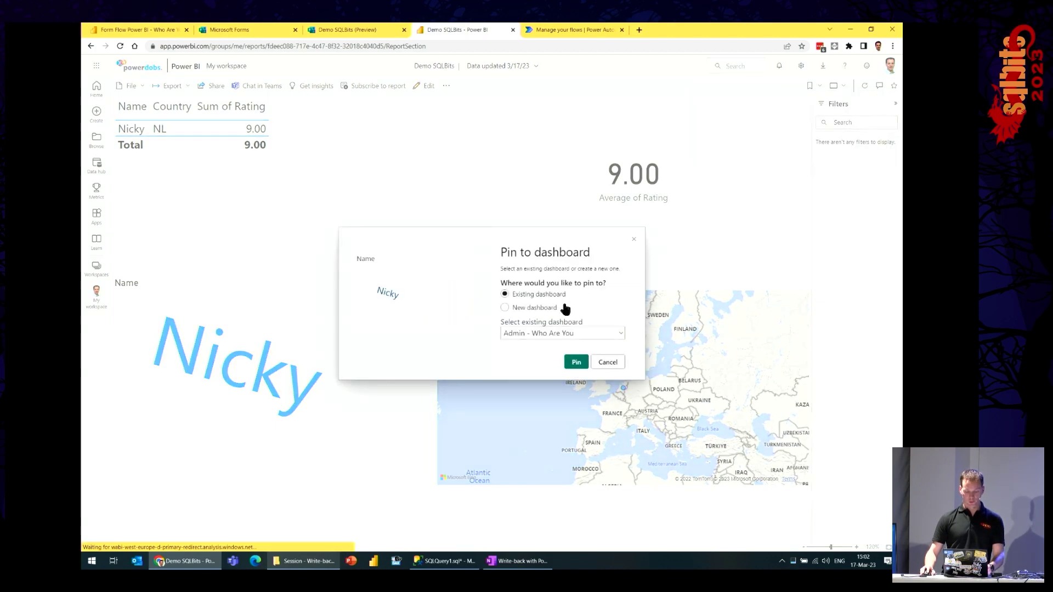
pyautogui.click(557, 337)
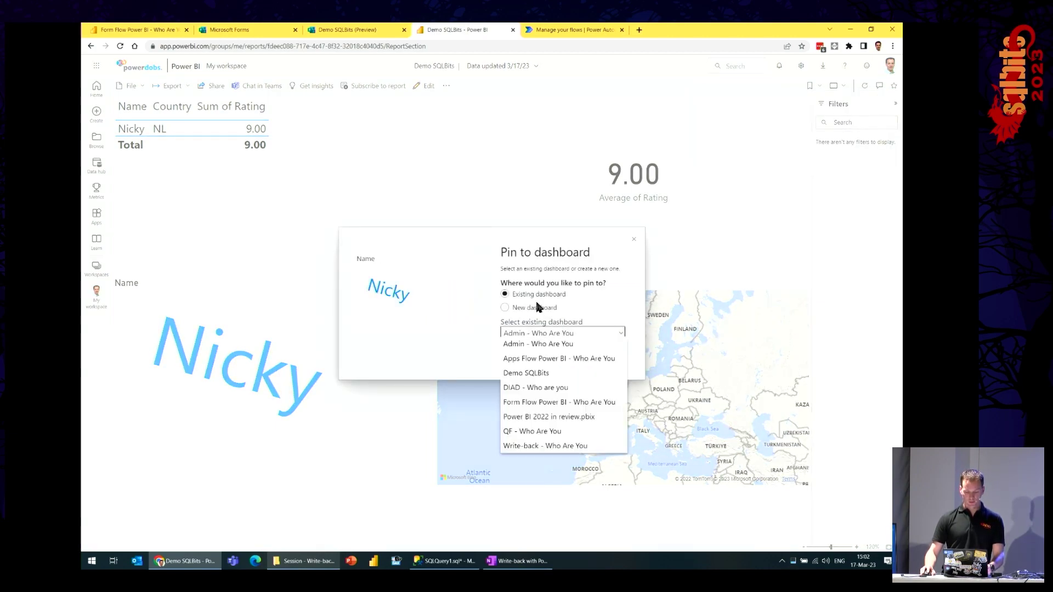
pyautogui.click(536, 374)
pyautogui.click(575, 361)
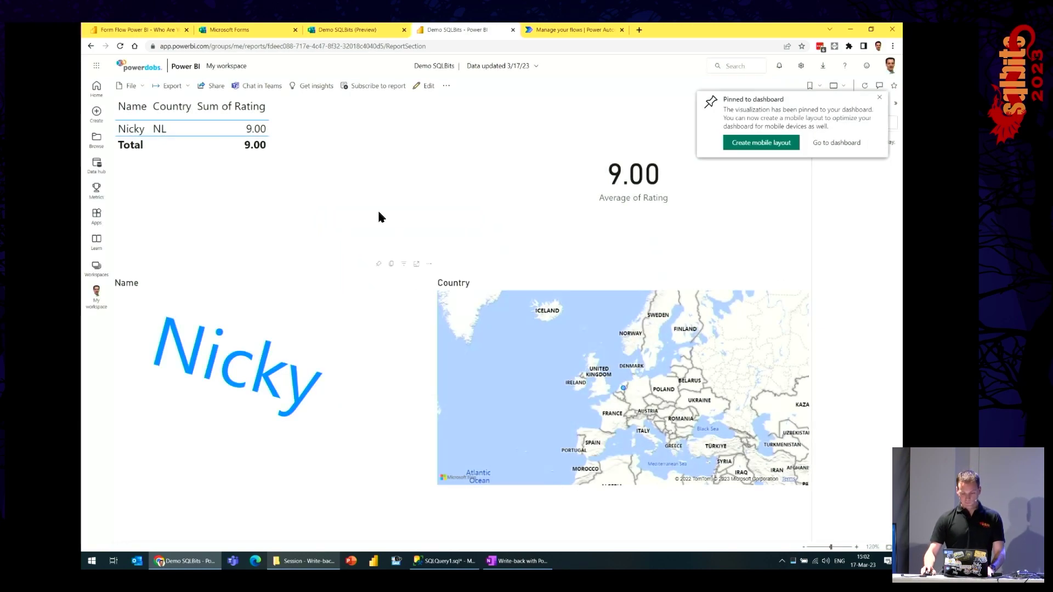
pyautogui.click(848, 143)
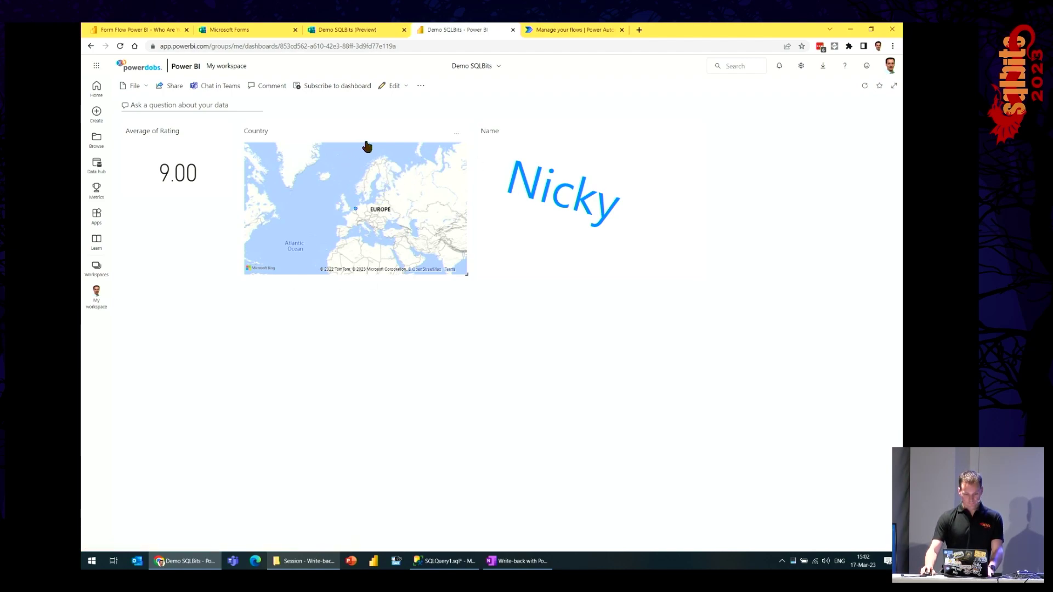
# Place the Country tile under the rating tile, with an enlarged Name tile beside it
pyautogui.moveTo(367, 146); pyautogui.dragTo(467, 518)
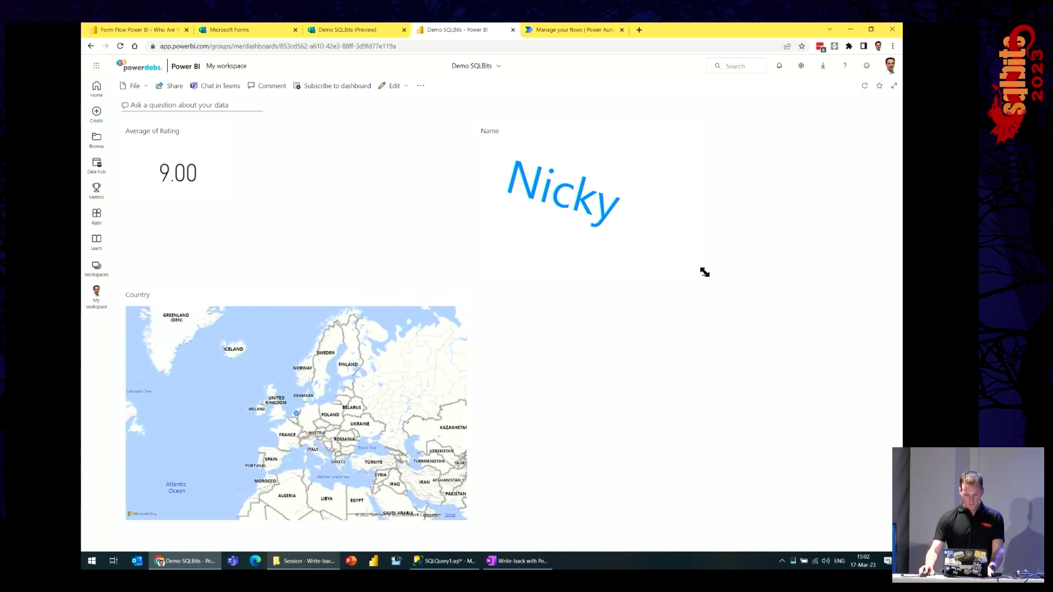
pyautogui.moveTo(367, 294); pyautogui.dragTo(343, 221)
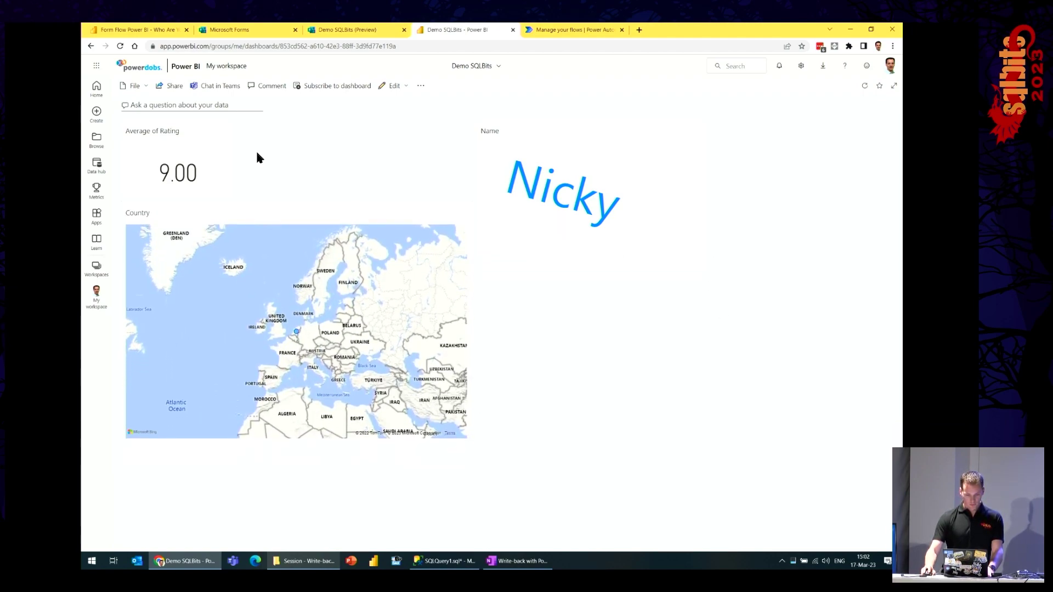
pyautogui.moveTo(706, 278); pyautogui.dragTo(782, 361)
pyautogui.moveTo(706, 131); pyautogui.dragTo(705, 203)
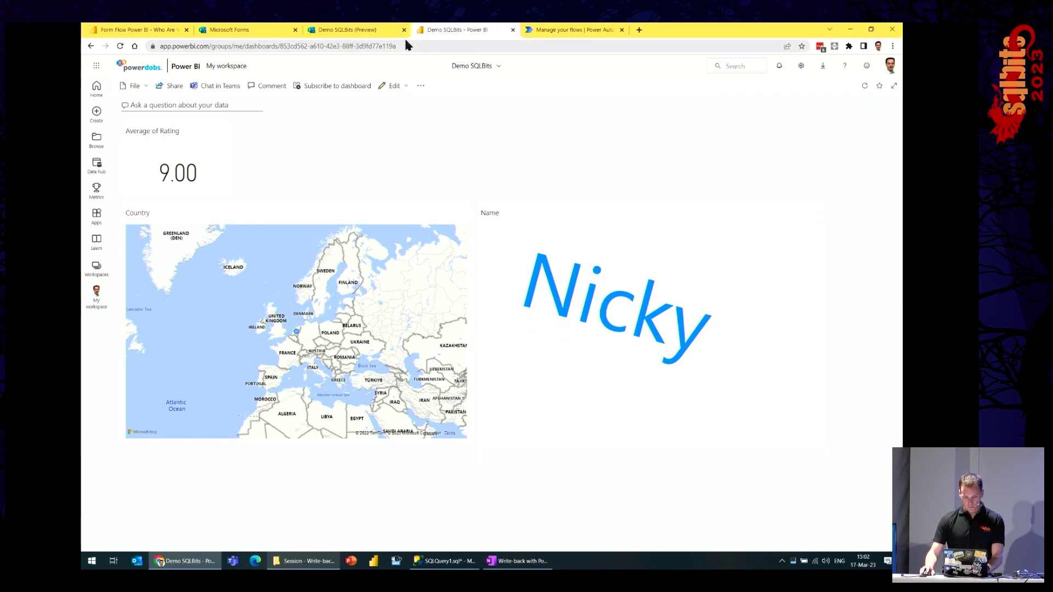
pyautogui.click(351, 30)
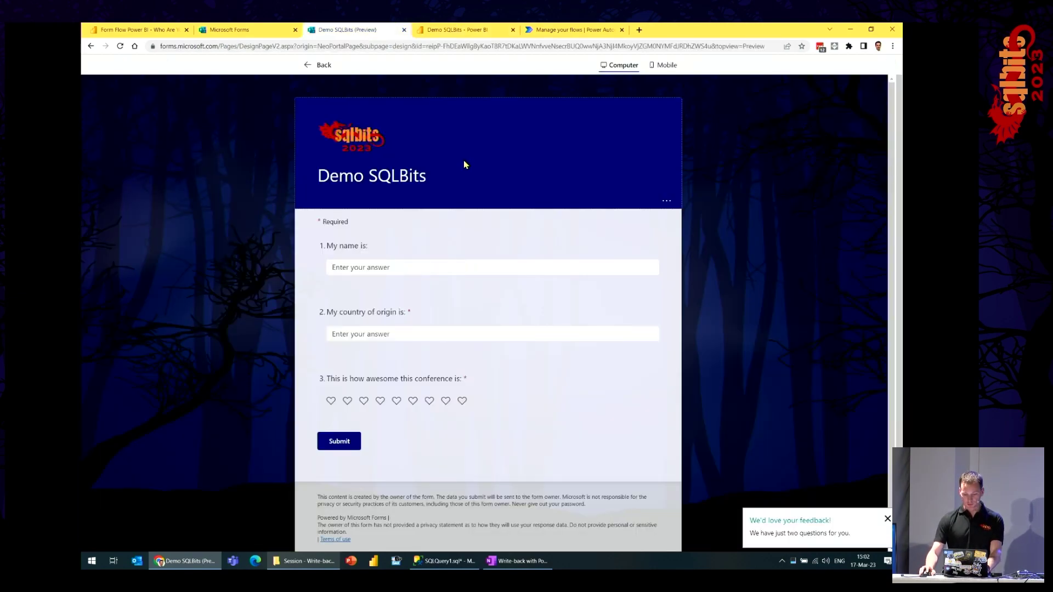
# Download the Demo SQLBits form's QR code as a PNG and open it in Photos
pyautogui.click(319, 66)
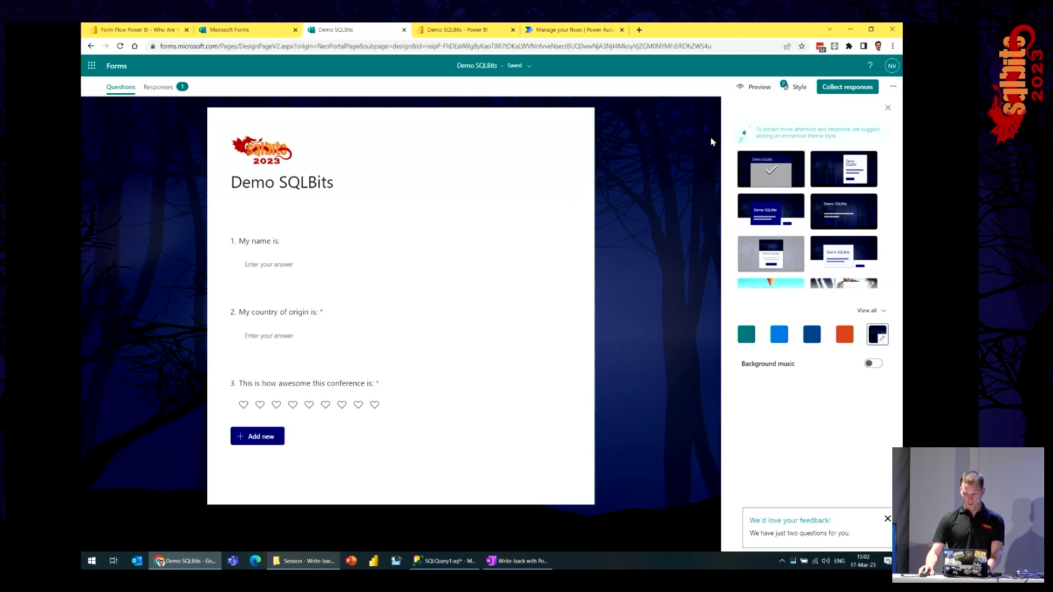
pyautogui.click(848, 87)
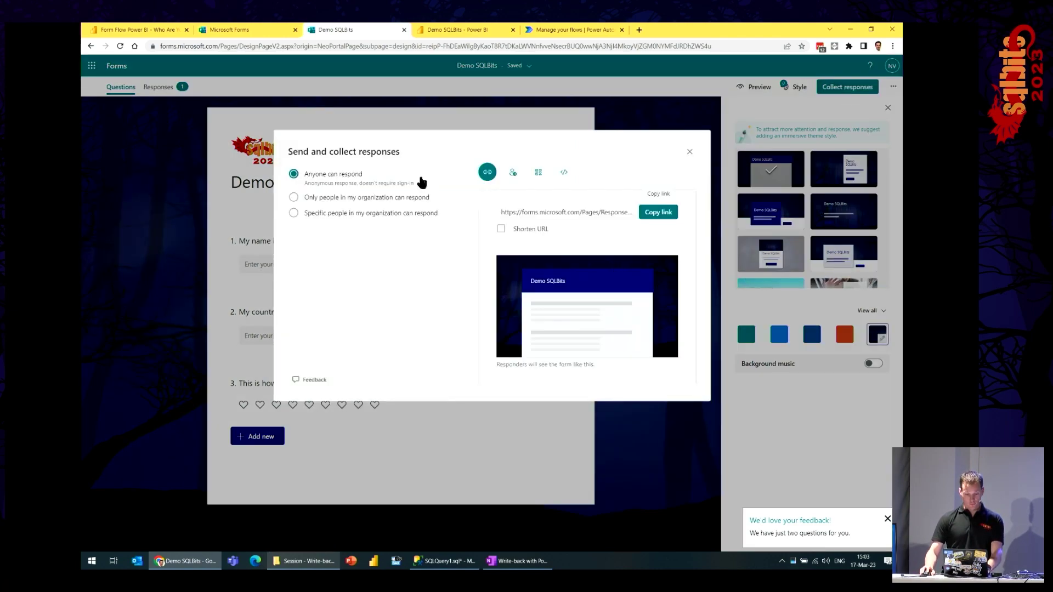
pyautogui.click(538, 173)
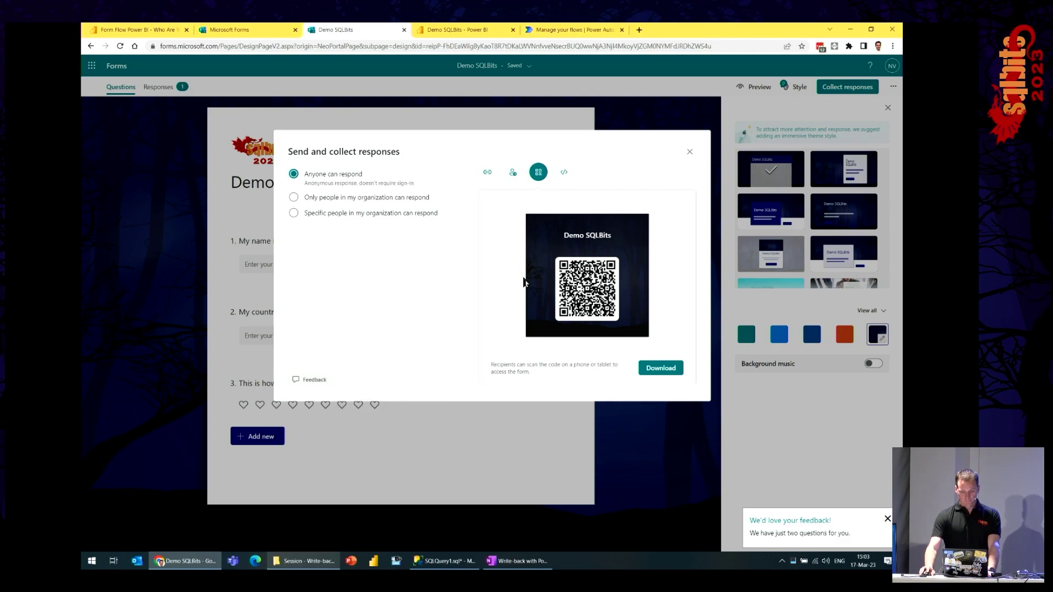
pyautogui.click(136, 539)
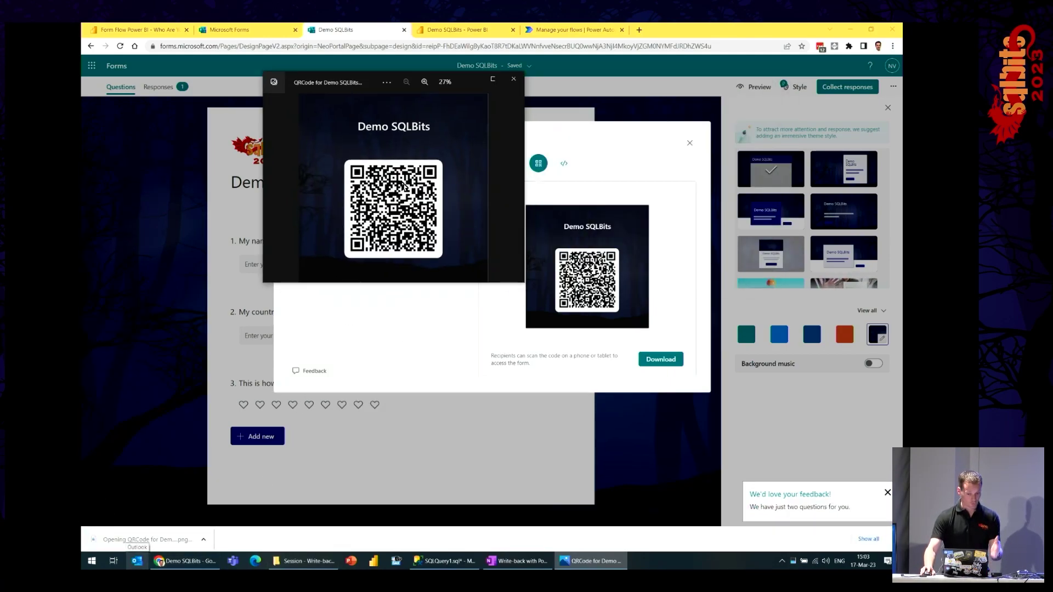
# Enlarge the QR code image window, move it left, and return to the Power BI dashboard
pyautogui.moveTo(523, 285); pyautogui.dragTo(747, 500)
pyautogui.moveTo(598, 83); pyautogui.dragTo(332, 61)
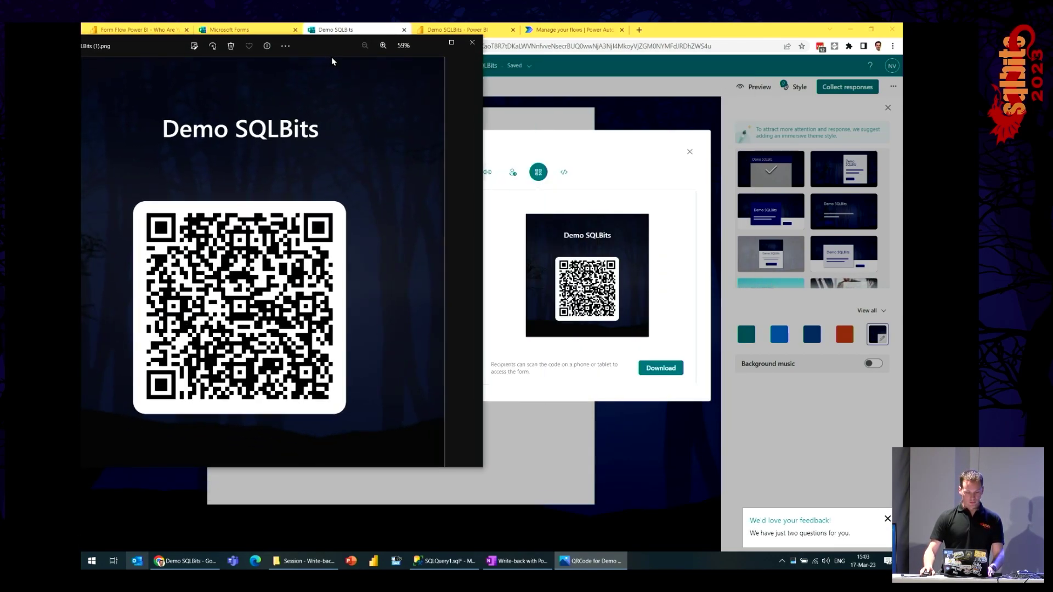
pyautogui.click(484, 28)
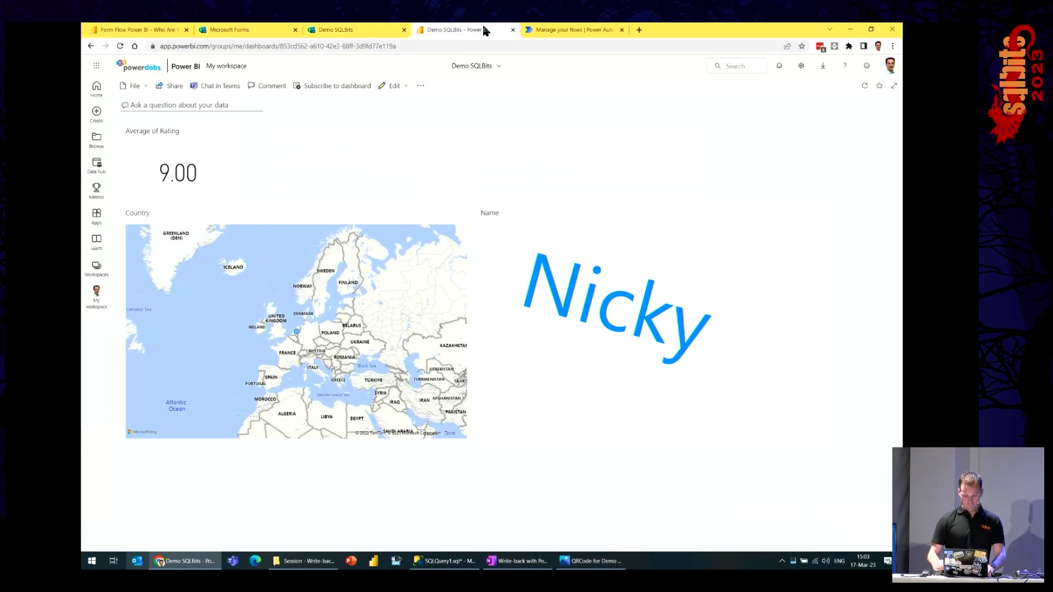
# Snap the dashboard browser to the right and fit the narrowed QR code image beside it on the left
pyautogui.press('super+Right')
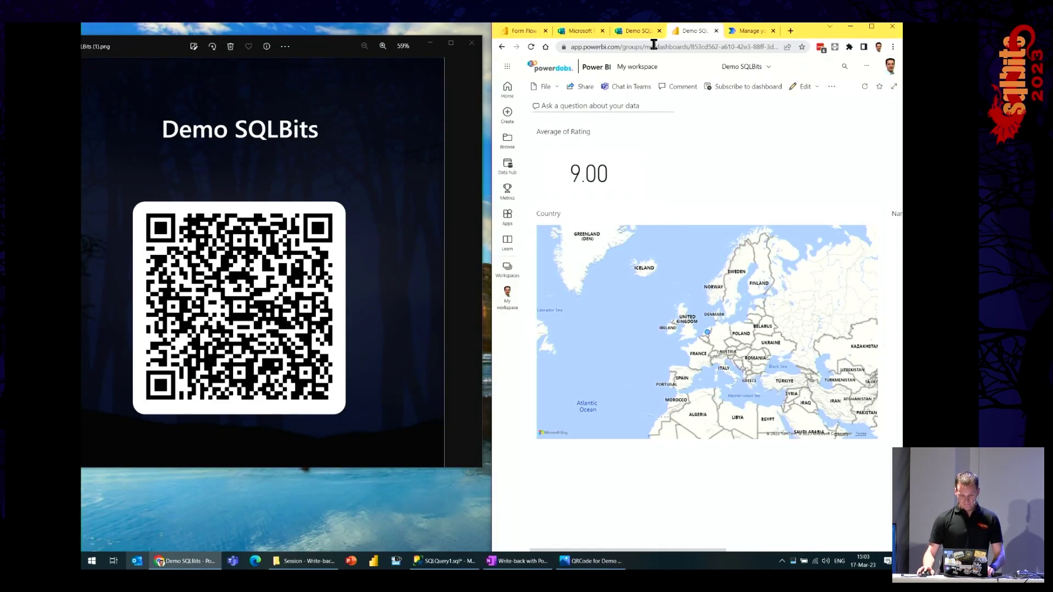
pyautogui.click(392, 93)
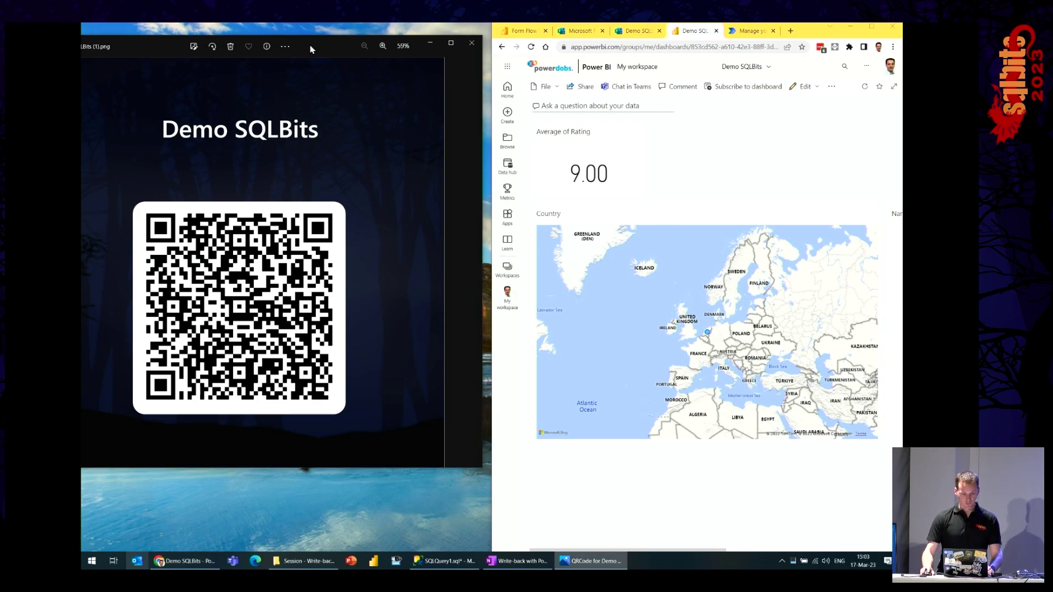
pyautogui.moveTo(326, 53); pyautogui.dragTo(291, 40)
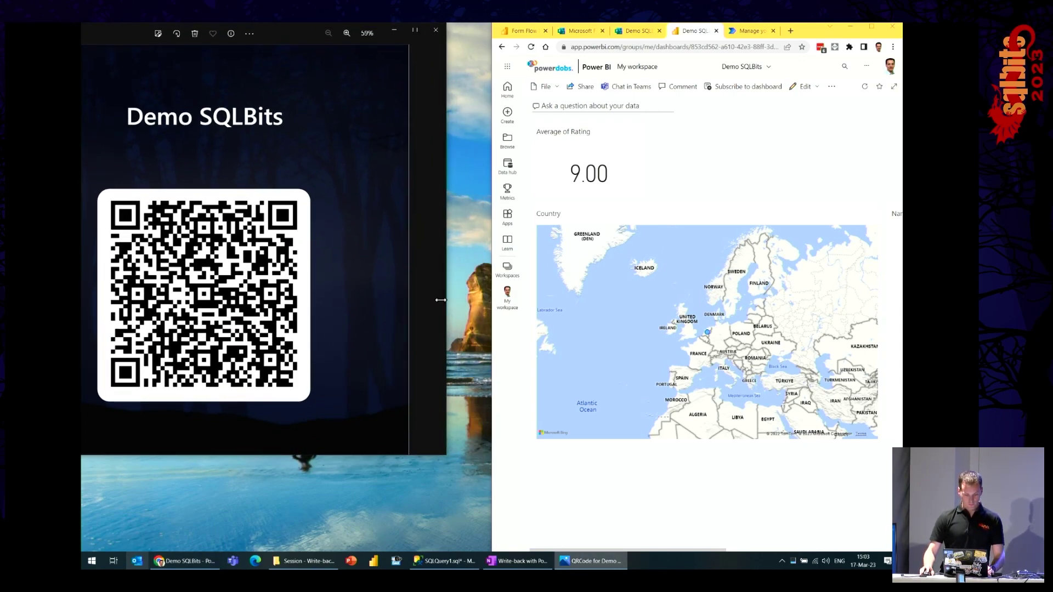
pyautogui.moveTo(451, 306); pyautogui.dragTo(419, 301)
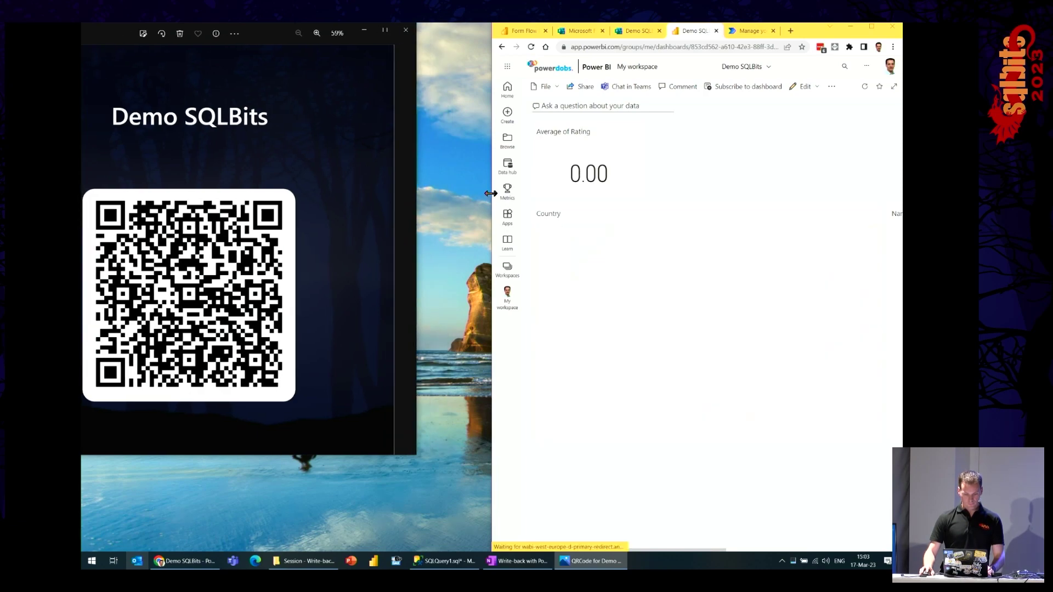
pyautogui.moveTo(491, 193); pyautogui.dragTo(302, 190)
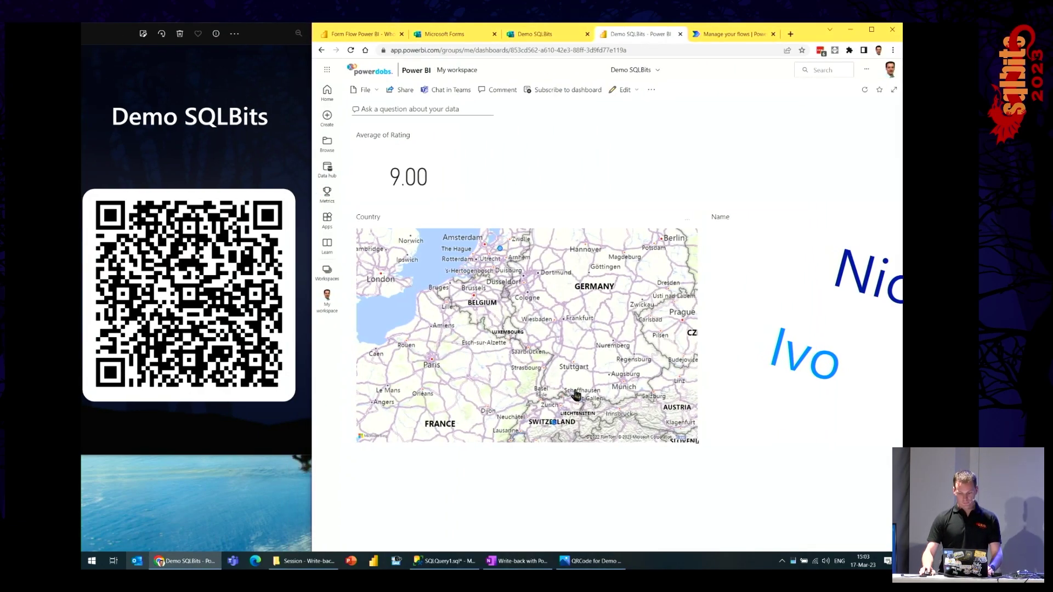